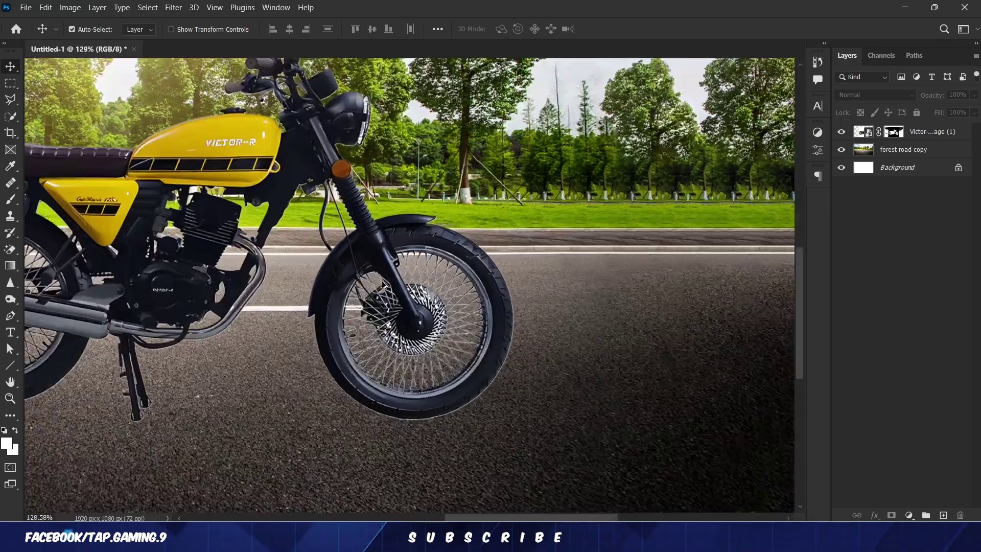
# Examine how the motorcycle's wheels, kickstand and cut-out edges sit against the road.
pyautogui.moveTo(357, 271); pyautogui.dragTo(509, 284)
pyautogui.scroll(1, 480, 253)
pyautogui.moveTo(480, 251); pyautogui.dragTo(525, 273)
pyautogui.scroll(-4, 525, 273)
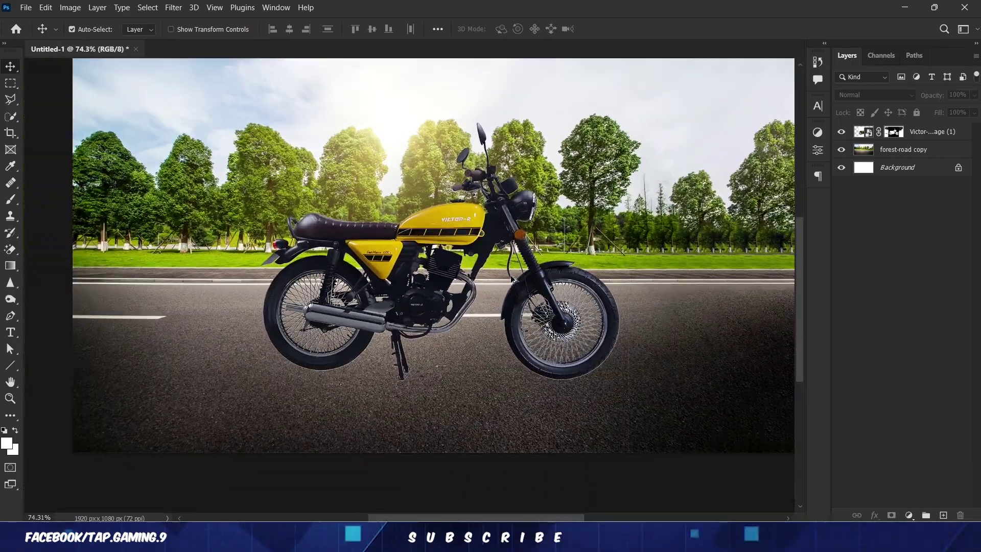
pyautogui.scroll(-3, 496, 290)
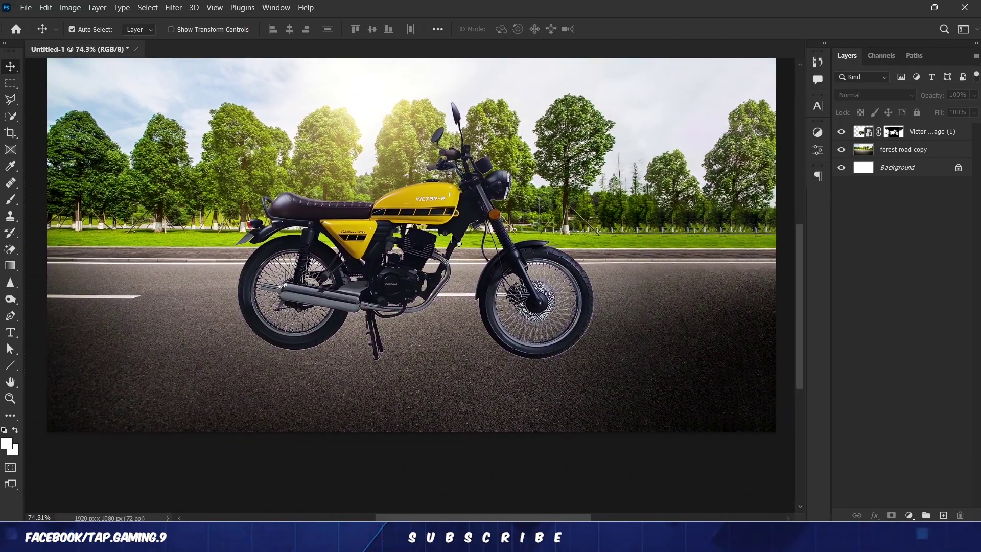
pyautogui.scroll(3, 406, 269)
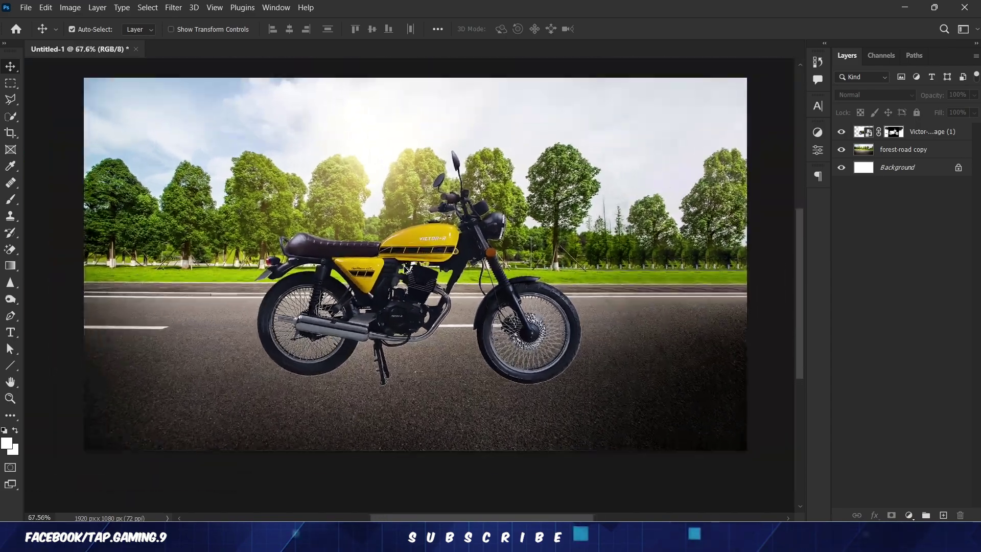
pyautogui.scroll(1, 433, 278)
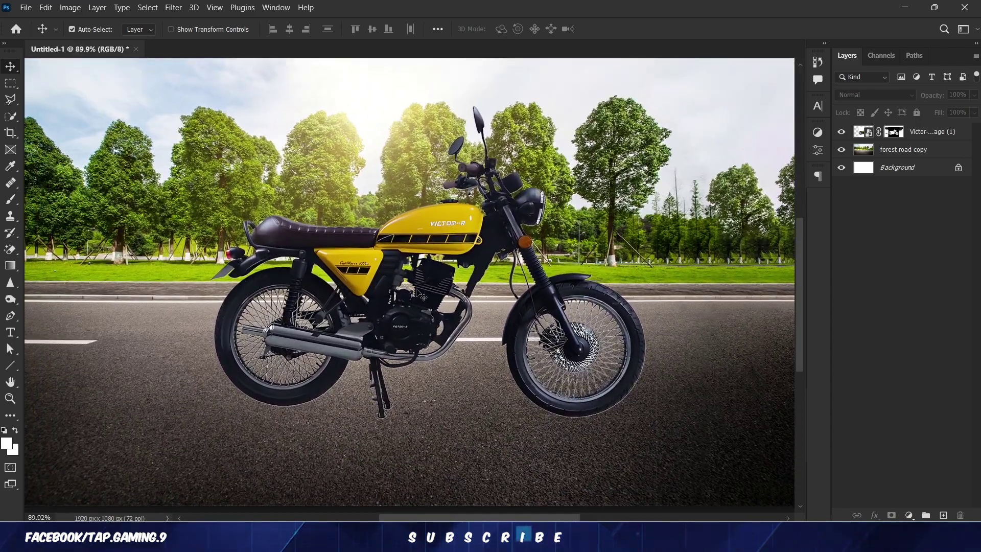
pyautogui.scroll(1, 599, 227)
# Add a new layer directly above the forest-road copy layer and set its blend mode to Multiply.
pyautogui.click(937, 131)
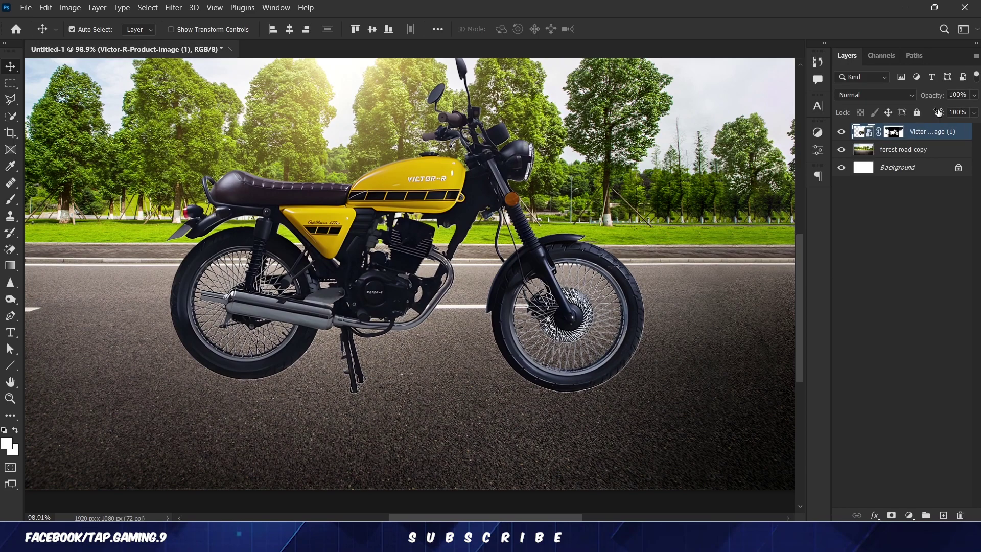
pyautogui.click(933, 150)
pyautogui.hotkey('ctrl', 'alt', 'shift', 'n')
pyautogui.press('b')
pyautogui.click(875, 95)
pyautogui.click(869, 147)
# Flatten the soft round brush into a wide ellipse and reset the painting colour to black.
pyautogui.rightClick(446, 383)
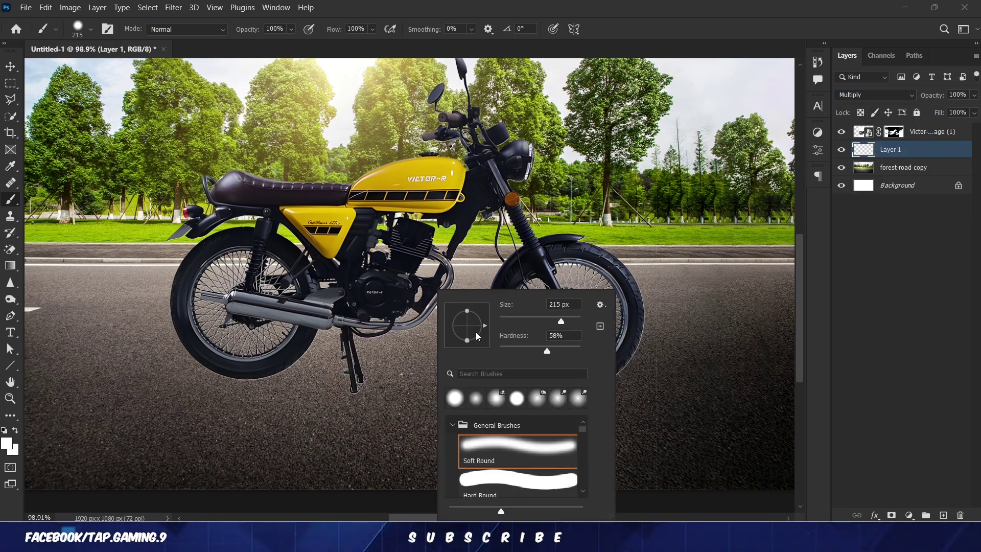
pyautogui.click(416, 401)
pyautogui.scroll(4, 415, 401)
pyautogui.moveTo(416, 401); pyautogui.dragTo(195, 400)
pyautogui.press('s')
pyautogui.press('d')
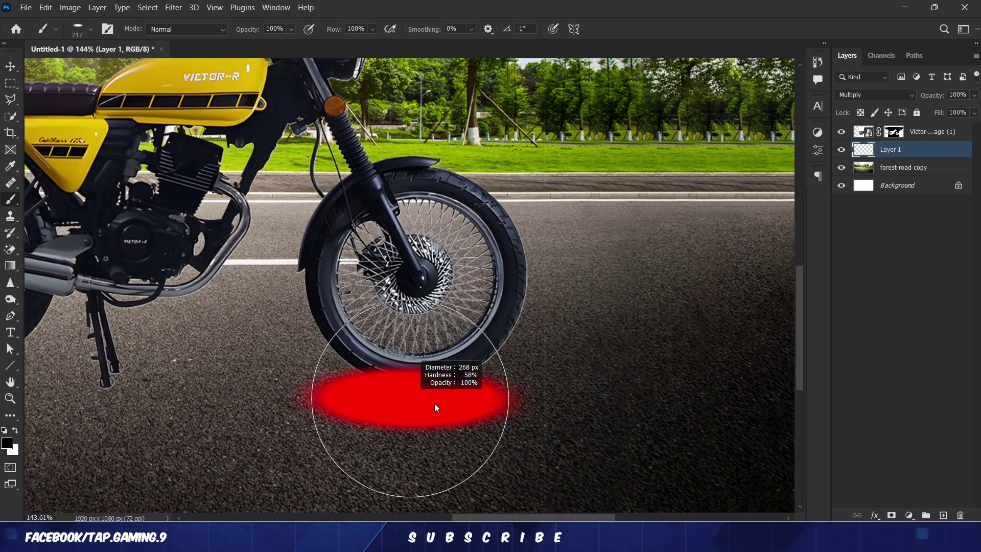
# Try black elliptical contact-shadow dabs of different sizes beneath the front wheel, undoing each one.
pyautogui.click(422, 396)
pyautogui.scroll(-2, 424, 398)
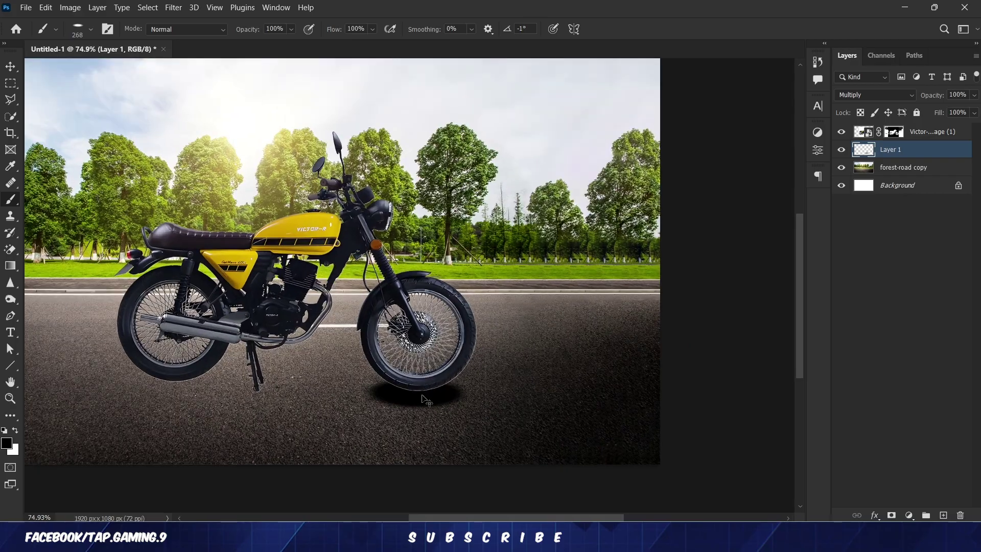
pyautogui.hotkey('ctrl', 'z')
pyautogui.scroll(5, 416, 386)
pyautogui.keyDown('alt'); pyautogui.rightClick(416, 385); pyautogui.keyUp('alt')
pyautogui.scroll(-4, 503, 382)
pyautogui.scroll(6, 460, 386)
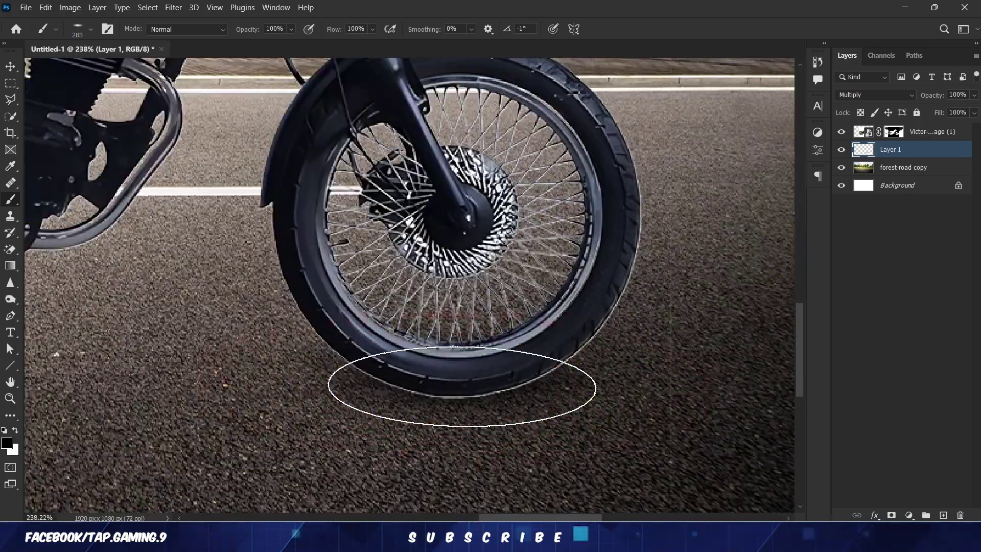
pyautogui.scroll(-6, 464, 388)
pyautogui.scroll(6, 394, 394)
pyautogui.keyDown('alt'); pyautogui.rightClick(444, 370); pyautogui.keyUp('alt')
pyautogui.click(451, 372)
pyautogui.scroll(-3, 470, 370)
pyautogui.hotkey('ctrl', 'z')
# Paint soft black shadows beneath both wheels and the engine with the elliptical brush at 50% flow.
pyautogui.keyDown('alt'); pyautogui.rightClick(458, 362); pyautogui.keyUp('alt')
pyautogui.scroll(-2, 487, 292)
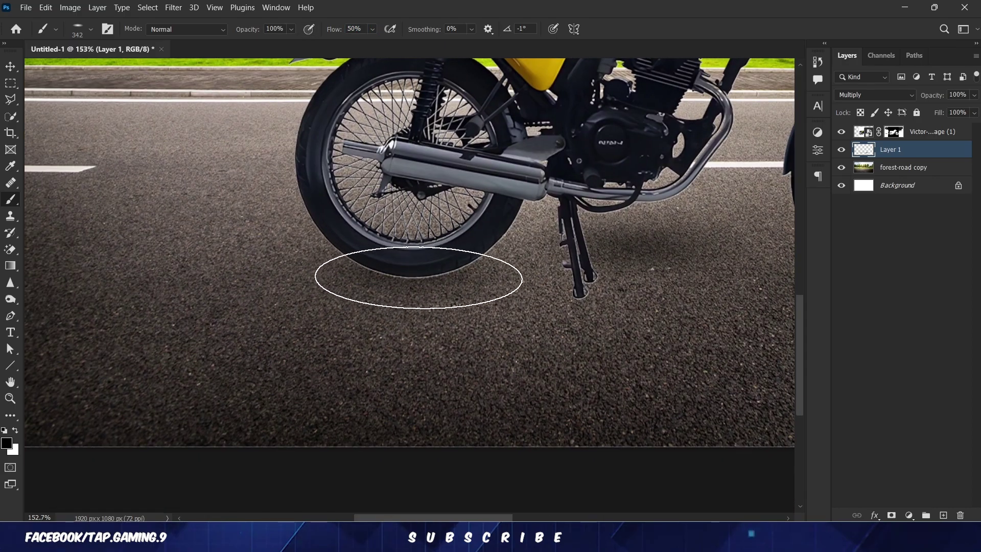
pyautogui.scroll(-3, 388, 280)
pyautogui.scroll(1, 526, 291)
pyautogui.scroll(-1, 507, 335)
pyautogui.scroll(4, 250, 361)
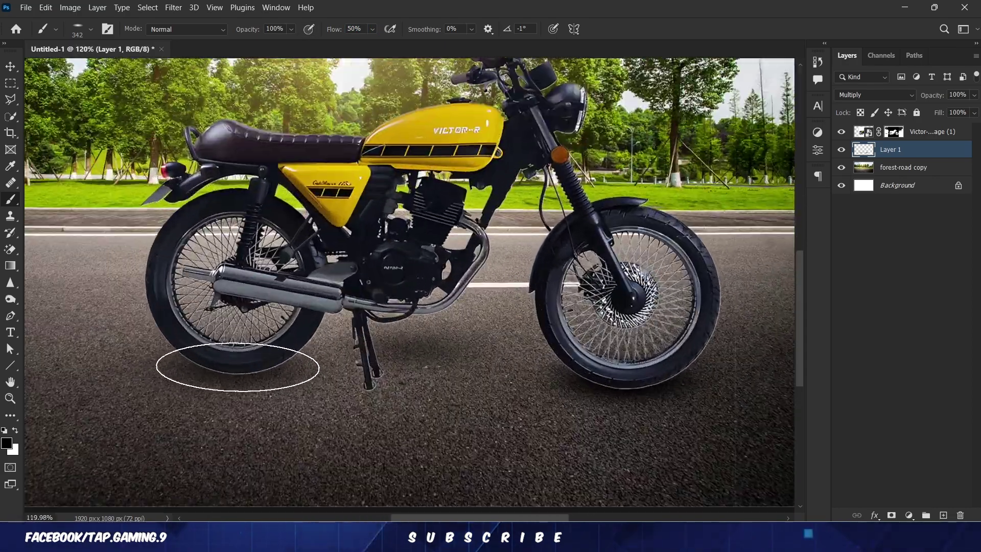
pyautogui.scroll(-2, 459, 359)
pyautogui.press(']')
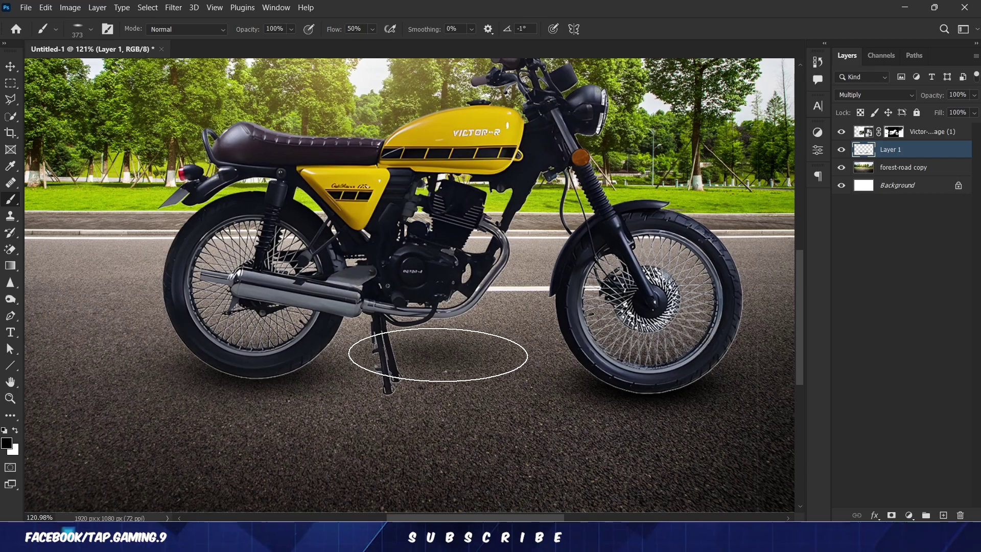
# Shrink the brush and paint small contact shadows under the feet of the kickstand.
pyautogui.scroll(-1, 447, 373)
pyautogui.scroll(7, 427, 383)
pyautogui.moveTo(352, 370); pyautogui.dragTo(298, 375)
pyautogui.click(385, 386)
pyautogui.click(409, 349)
pyautogui.scroll(-2, 461, 372)
pyautogui.scroll(-4, 480, 373)
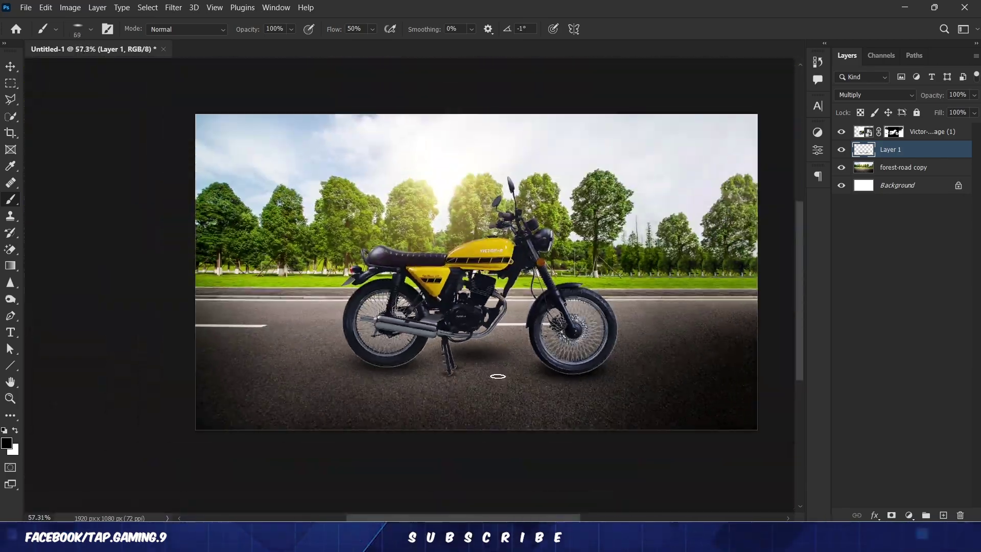
pyautogui.scroll(2, 541, 327)
pyautogui.scroll(-2, 562, 286)
pyautogui.scroll(1, 511, 275)
pyautogui.scroll(-1, 486, 271)
# Add a Curves adjustment clipped to the motorcycle layer and raise the curve to brighten the bike.
pyautogui.click(919, 132)
pyautogui.click(817, 133)
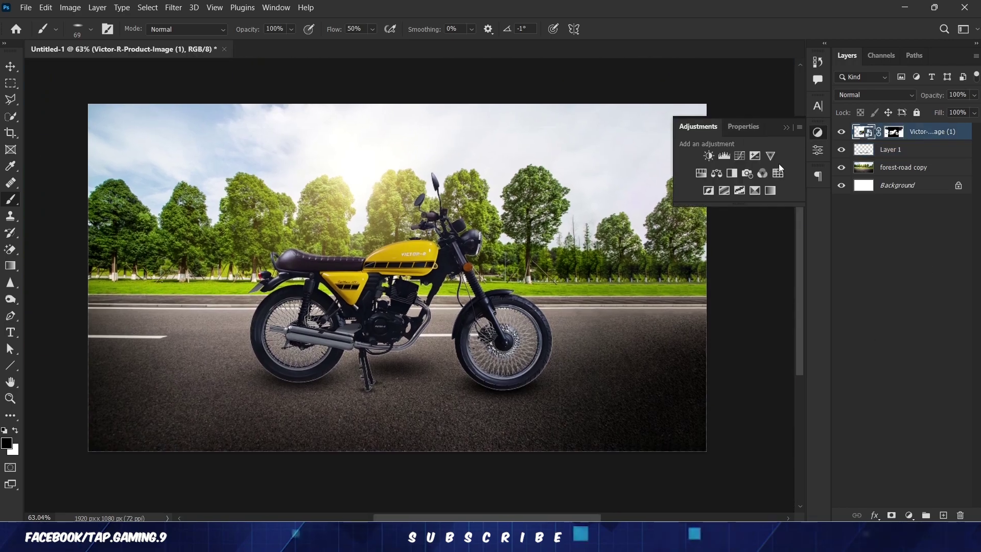
pyautogui.click(740, 156)
pyautogui.moveTo(727, 256); pyautogui.dragTo(709, 258)
pyautogui.click(787, 128)
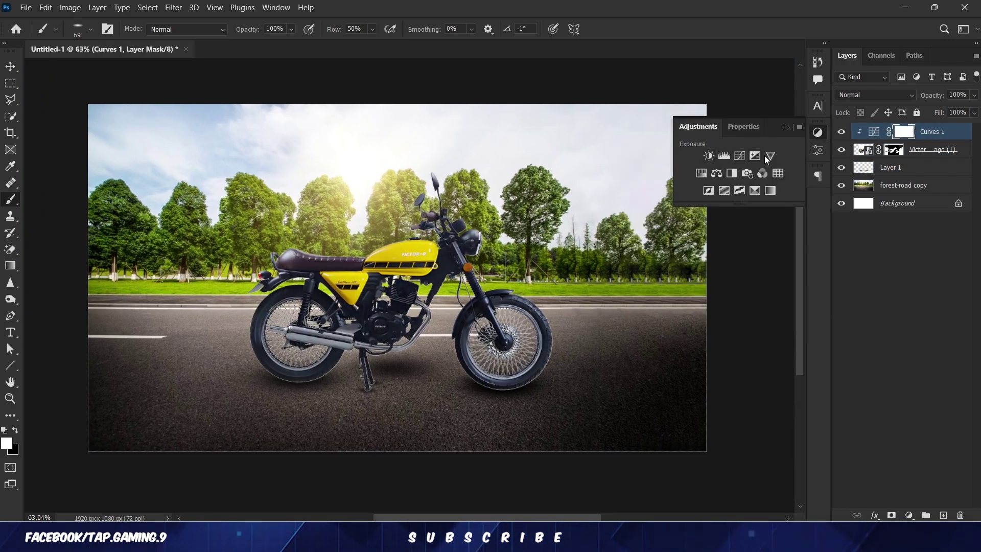
pyautogui.click(724, 156)
pyautogui.moveTo(781, 300); pyautogui.dragTo(789, 300)
pyautogui.moveTo(650, 299)
pyautogui.mouseDown()
pyautogui.moveTo(666, 300)
pyautogui.moveTo(652, 311)
pyautogui.mouseUp()
pyautogui.click(786, 128)
pyautogui.press('Delete')
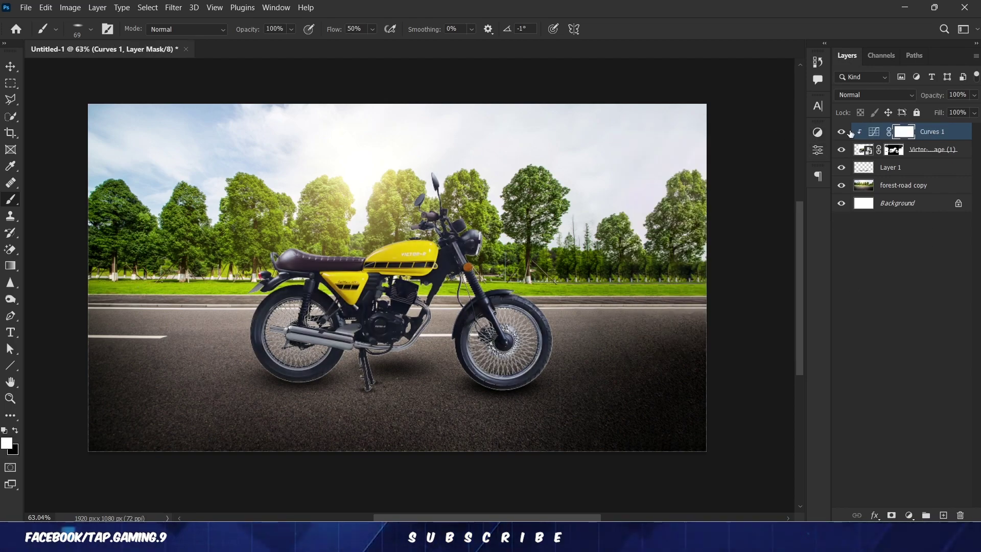
# Add a Brightness/Contrast adjustment clipped to the motorcycle and raise its brightness slightly.
pyautogui.click(818, 132)
pyautogui.click(705, 156)
pyautogui.click(708, 346)
pyautogui.moveTo(709, 205); pyautogui.dragTo(718, 206)
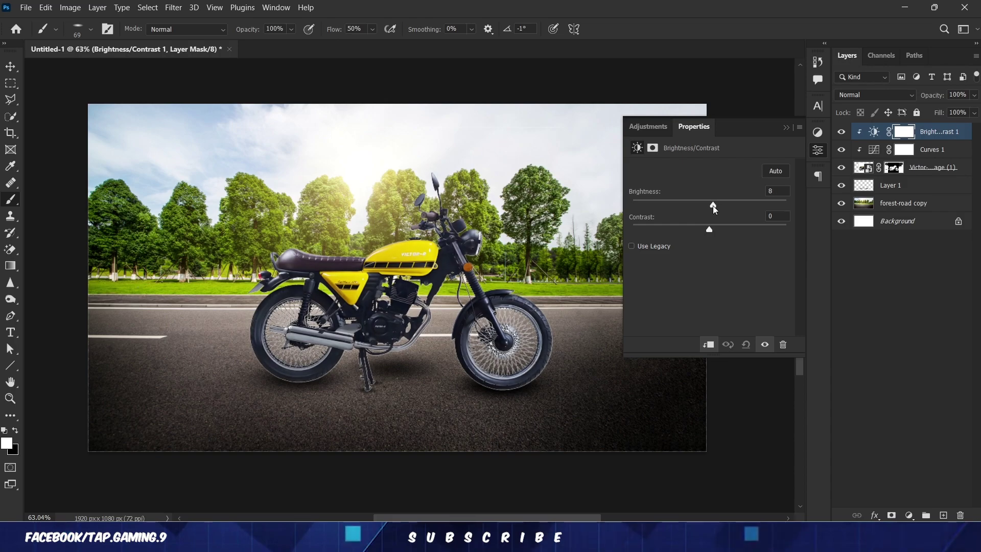
pyautogui.click(787, 127)
pyautogui.scroll(-6, 525, 275)
pyautogui.scroll(6, 511, 293)
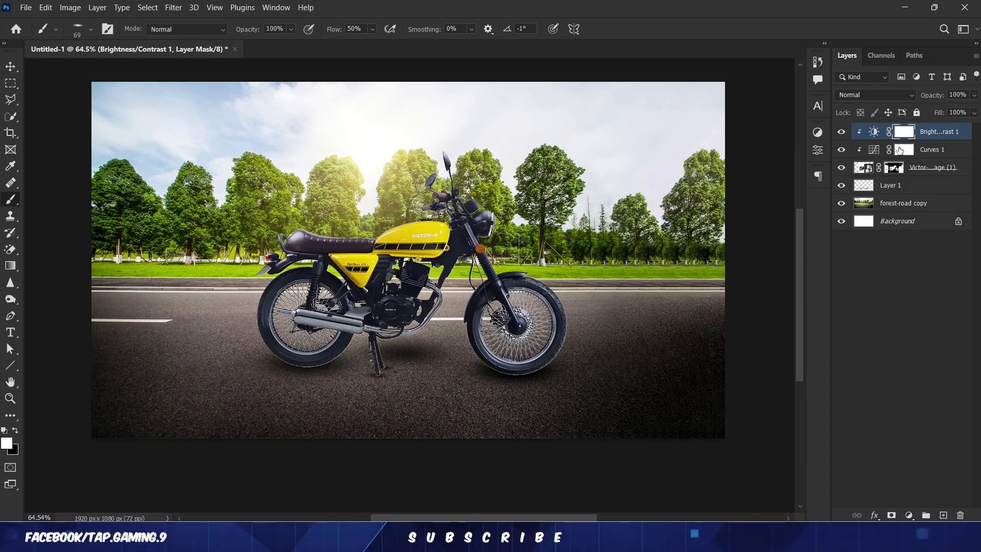
# Add a second Curves adjustment on top and bend its Blue channel down for a warmer tone.
pyautogui.click(818, 150)
pyautogui.click(648, 127)
pyautogui.click(735, 156)
pyautogui.click(720, 186)
pyautogui.click(730, 226)
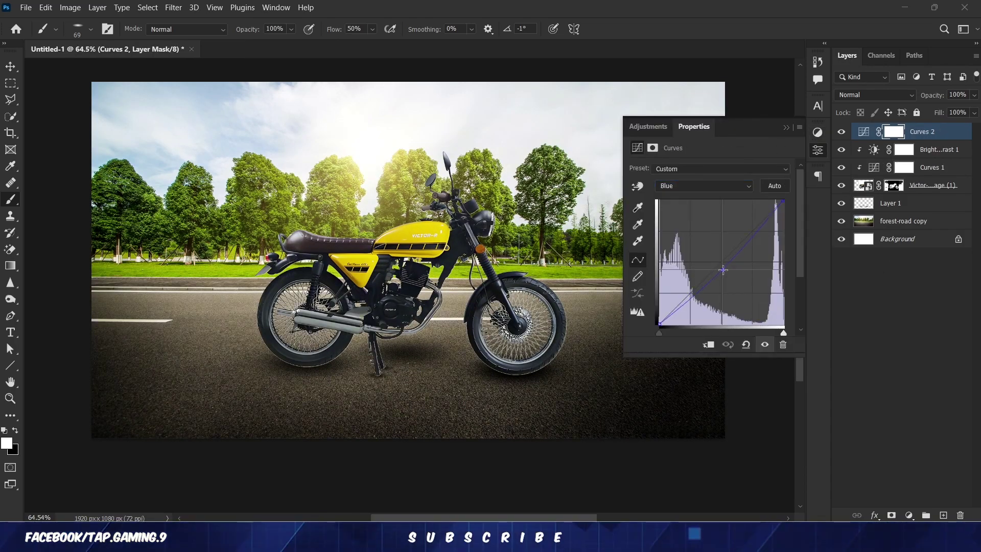
pyautogui.click(818, 149)
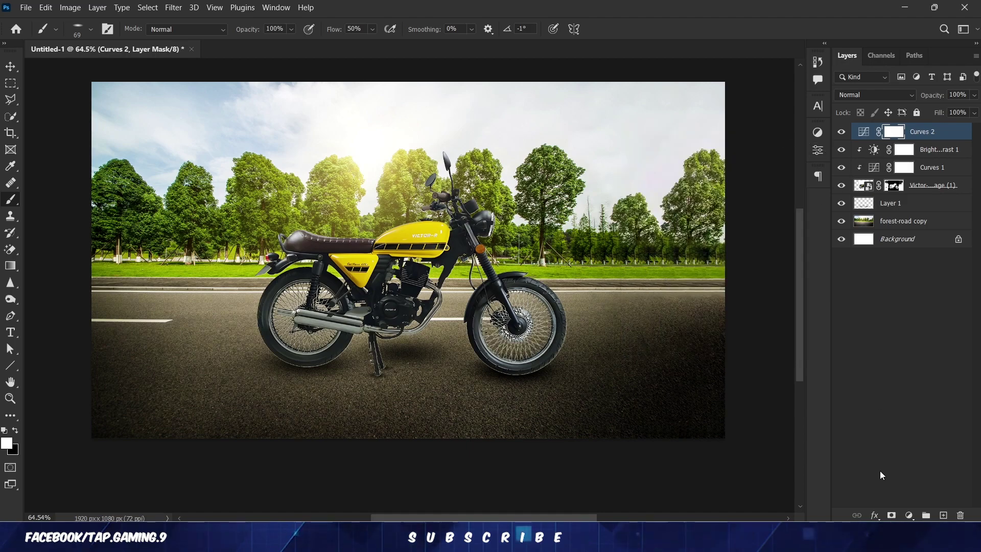
# Clip the second Curves adjustment to the motorcycle so that it affects only the bike.
pyautogui.press('v')
pyautogui.scroll(-3, 613, 429)
pyautogui.click(600, 447)
pyautogui.scroll(-4, 603, 435)
pyautogui.moveTo(607, 429); pyautogui.dragTo(515, 409)
pyautogui.scroll(4, 513, 342)
pyautogui.moveTo(511, 342); pyautogui.dragTo(433, 346)
pyautogui.scroll(1, 526, 347)
pyautogui.scroll(2, 524, 344)
pyautogui.click(939, 132)
# Add an Exposure adjustment clipped to the motorcycle, lower its exposure strongly and invert its mask to black.
pyautogui.click(818, 133)
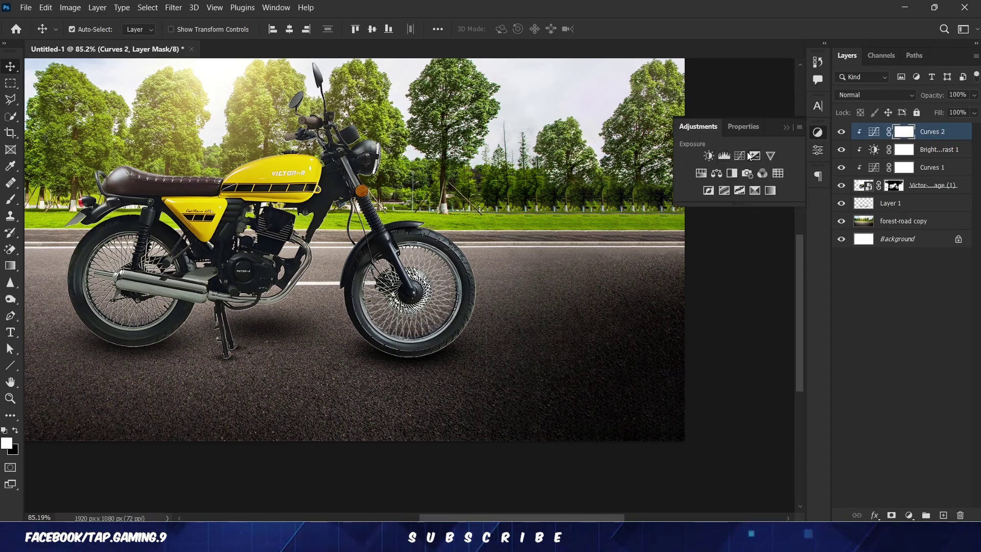
pyautogui.click(753, 156)
pyautogui.moveTo(710, 199); pyautogui.dragTo(666, 201)
pyautogui.click(708, 344)
pyautogui.click(786, 128)
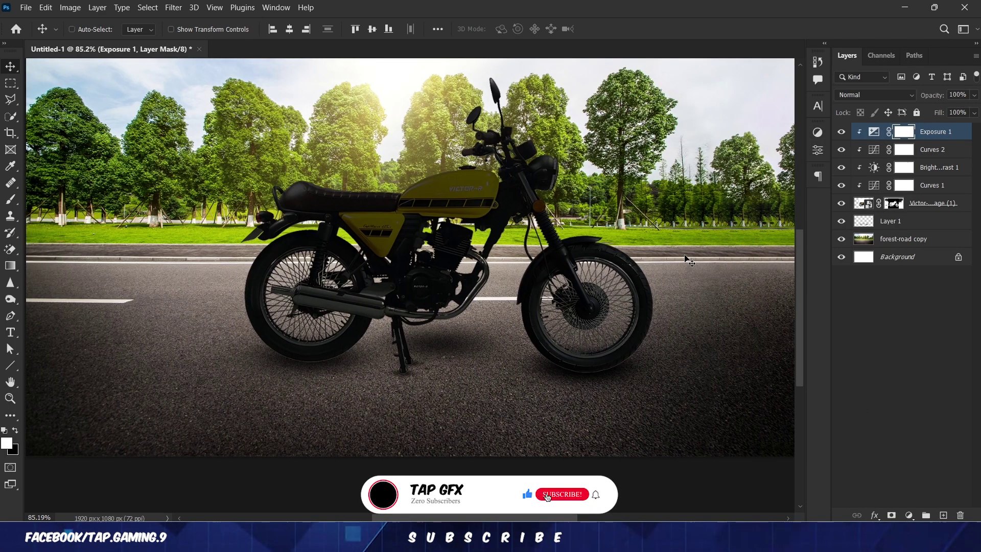
pyautogui.hotkey('ctrl', 'i')
# Paint white on the darkening Exposure mask over the lower parts of both wheels, reducing the brush flow to 14%.
pyautogui.press('b')
pyautogui.rightClick(534, 291)
pyautogui.press('Escape')
pyautogui.scroll(5, 624, 423)
pyautogui.moveTo(483, 365); pyautogui.dragTo(553, 381)
pyautogui.moveTo(555, 291); pyautogui.dragTo(507, 400)
pyautogui.scroll(-6, 516, 409)
pyautogui.scroll(7, 378, 420)
pyautogui.moveTo(294, 266); pyautogui.dragTo(348, 365)
pyautogui.scroll(-7, 339, 408)
pyautogui.scroll(4, 342, 415)
pyautogui.scroll(10, 199, 425)
pyautogui.moveTo(354, 409); pyautogui.dragTo(158, 407)
pyautogui.scroll(-7, 416, 390)
pyautogui.moveTo(460, 385); pyautogui.dragTo(205, 376)
pyautogui.moveTo(332, 31); pyautogui.dragTo(312, 31)
pyautogui.scroll(2, 466, 379)
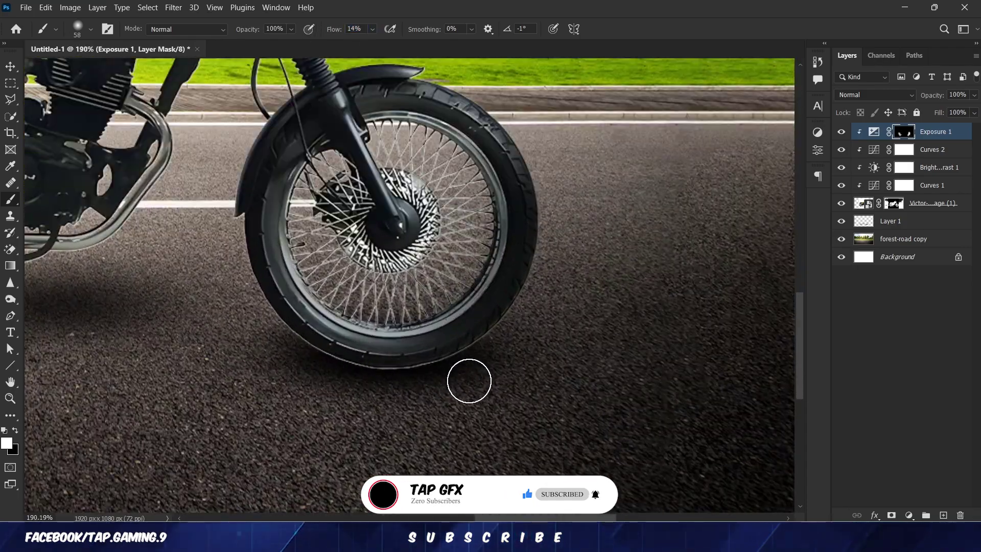
pyautogui.scroll(-4, 438, 409)
pyautogui.scroll(1, 416, 409)
pyautogui.scroll(2, 439, 374)
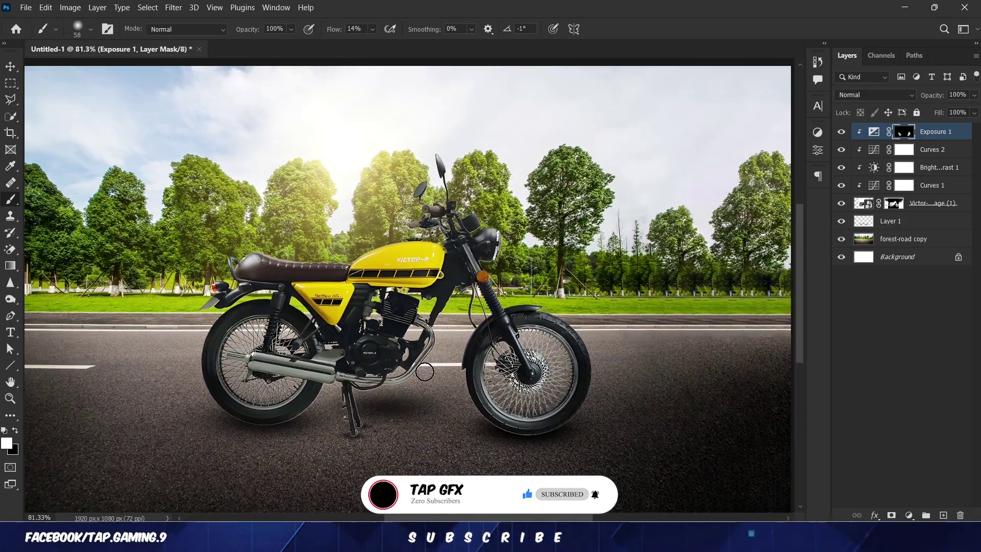
# Add a second Exposure adjustment clipped to the motorcycle, raise its exposure and invert its mask to black.
pyautogui.click(818, 131)
pyautogui.click(710, 198)
pyautogui.moveTo(711, 200); pyautogui.dragTo(727, 198)
pyautogui.click(708, 345)
pyautogui.click(787, 127)
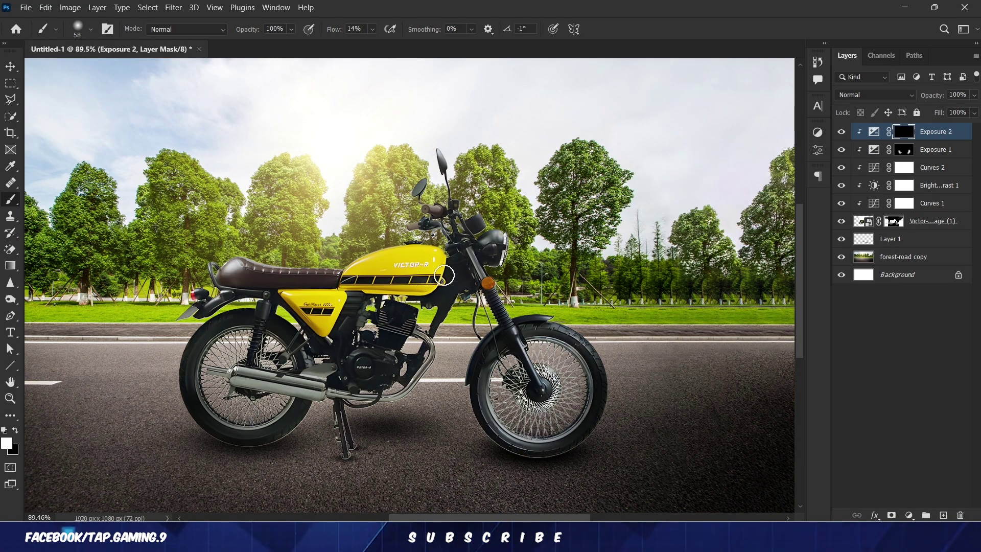
# Paint highlights along the fuel tank's upper edge on the brightening Exposure mask, raising the brush flow to 39%.
pyautogui.scroll(5, 423, 242)
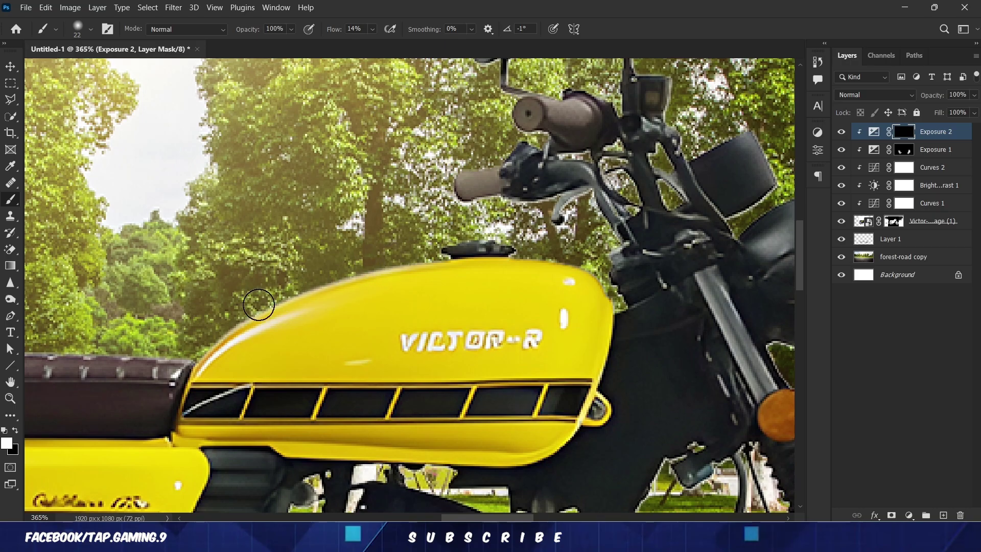
pyautogui.scroll(4, 219, 306)
pyautogui.moveTo(220, 307)
pyautogui.mouseDown()
pyautogui.moveTo(552, 309)
pyautogui.moveTo(521, 253)
pyautogui.mouseUp()
pyautogui.moveTo(328, 30); pyautogui.dragTo(340, 31)
pyautogui.scroll(3, 649, 307)
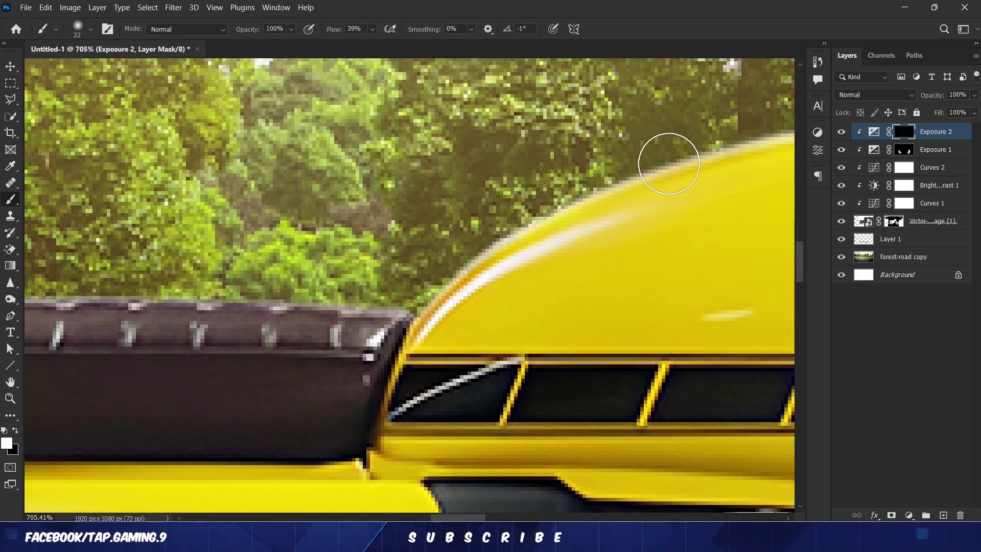
pyautogui.moveTo(204, 287); pyautogui.dragTo(643, 234)
# Paint highlights along the top edge of the seat on the brightening Exposure mask.
pyautogui.moveTo(381, 184); pyautogui.dragTo(699, 255)
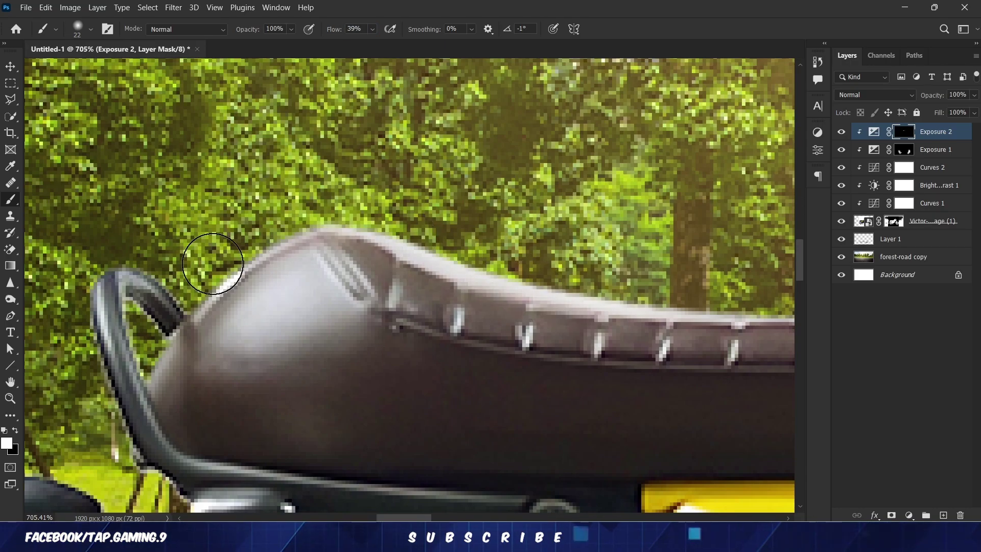
pyautogui.moveTo(211, 260); pyautogui.dragTo(363, 207)
pyautogui.moveTo(672, 257); pyautogui.dragTo(351, 267)
pyautogui.moveTo(616, 281); pyautogui.dragTo(705, 263)
pyautogui.moveTo(69, 222); pyautogui.dragTo(363, 228)
pyautogui.scroll(-4, 361, 216)
pyautogui.scroll(-8, 361, 216)
# Brush highlights onto the mirrors and handlebar area on the brightening Exposure mask.
pyautogui.scroll(10, 384, 229)
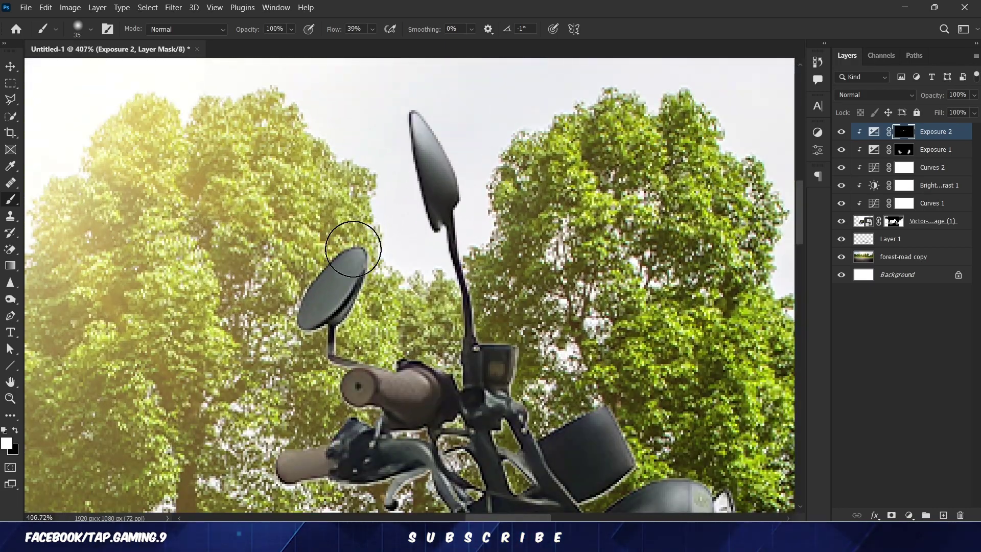
pyautogui.moveTo(380, 344)
pyautogui.mouseDown()
pyautogui.moveTo(403, 212)
pyautogui.moveTo(340, 240)
pyautogui.mouseUp()
pyautogui.scroll(5, 390, 211)
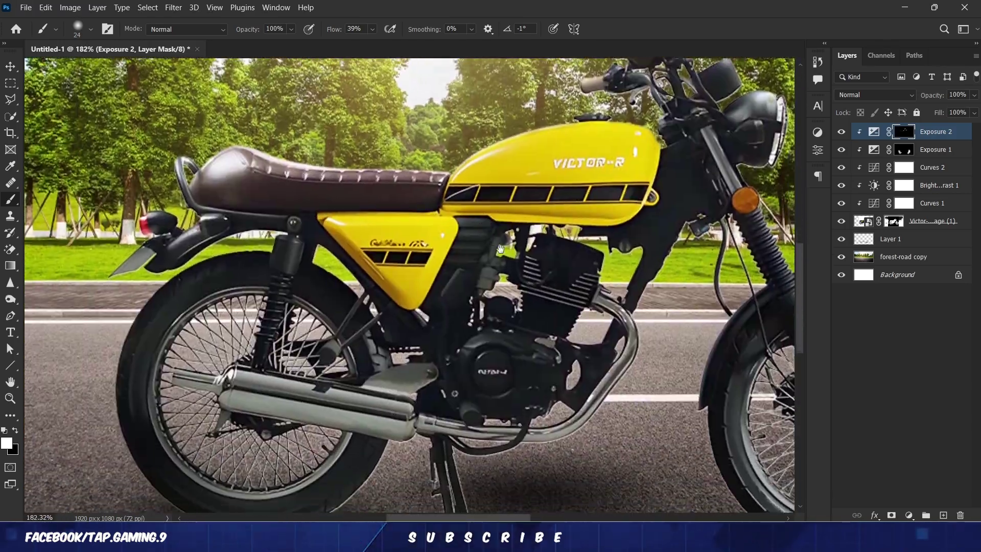
# Brush highlights onto the engine, exhaust pipe and muffler on the brightening Exposure mask.
pyautogui.moveTo(501, 249); pyautogui.dragTo(696, 259)
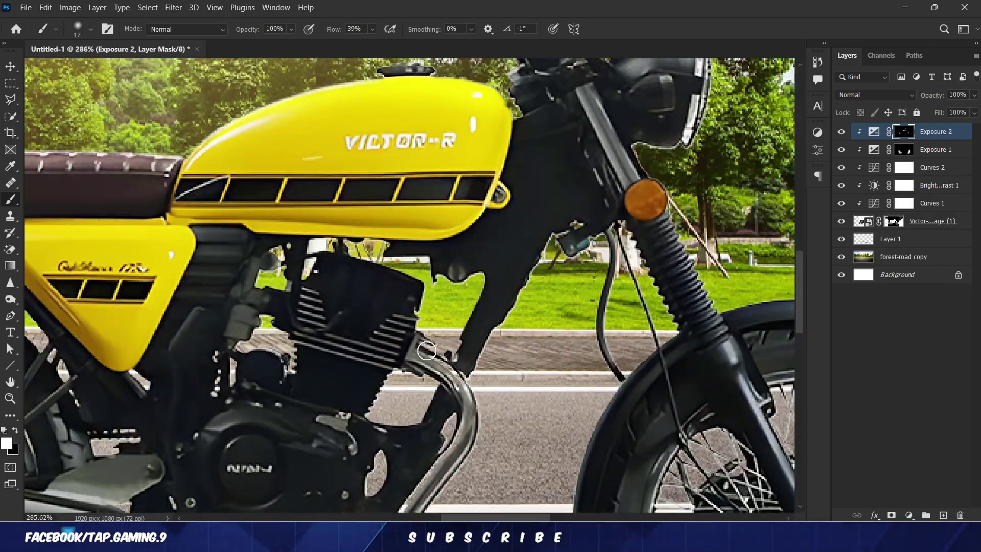
pyautogui.moveTo(499, 429)
pyautogui.mouseDown()
pyautogui.moveTo(507, 273)
pyautogui.moveTo(564, 276)
pyautogui.mouseUp()
pyautogui.scroll(-5, 564, 276)
pyautogui.scroll(5, 317, 278)
pyautogui.moveTo(316, 314); pyautogui.dragTo(332, 322)
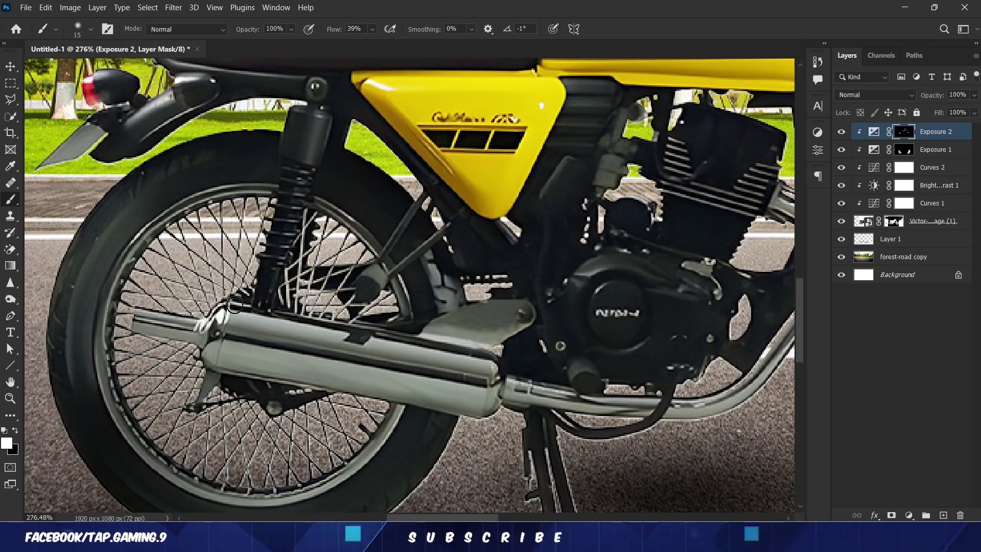
pyautogui.scroll(3, 200, 322)
pyautogui.scroll(-10, 307, 348)
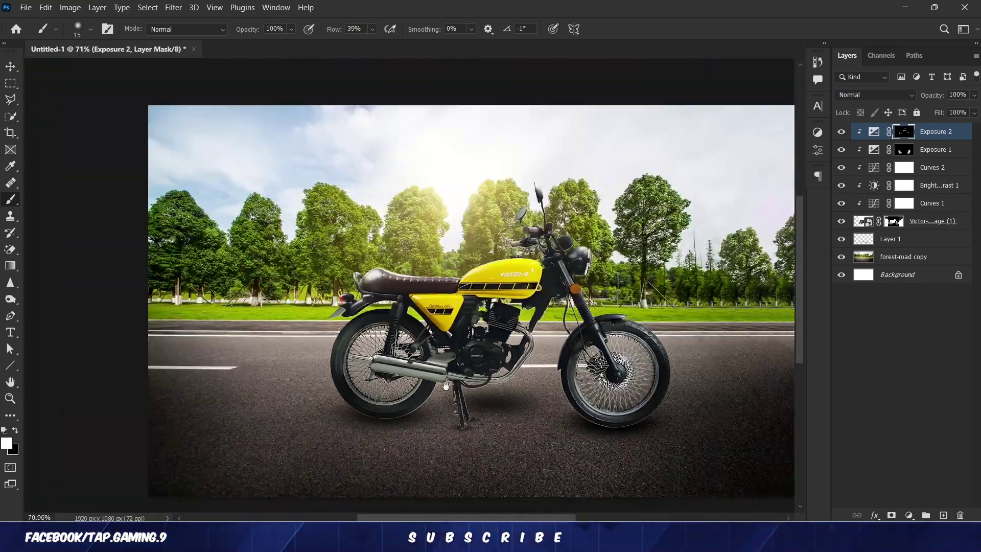
# Darken the kickstand by painting white over it on the Exposure 1 mask, and reselect the Exposure 2 layer.
pyautogui.scroll(8, 446, 404)
pyautogui.moveTo(427, 411); pyautogui.dragTo(435, 374)
pyautogui.click(902, 150)
pyautogui.moveTo(375, 422); pyautogui.dragTo(389, 422)
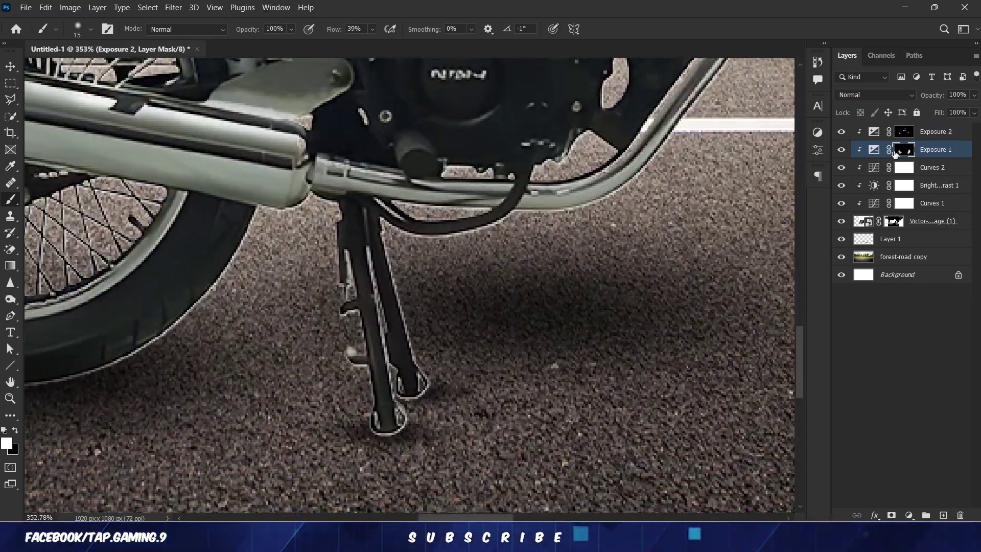
pyautogui.scroll(-5, 429, 377)
pyautogui.hotkey('alt', ']')
pyautogui.scroll(8, 401, 373)
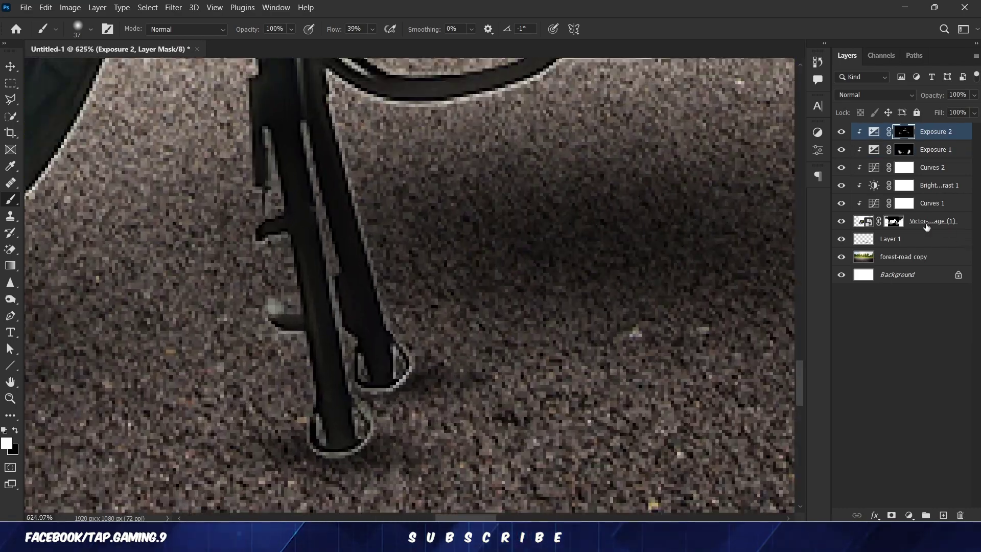
# Erase the pale fringe around the kickstand's feet and edges on the motorcycle layer's mask using a 6 px black brush.
pyautogui.click(926, 227)
pyautogui.scroll(-5, 420, 384)
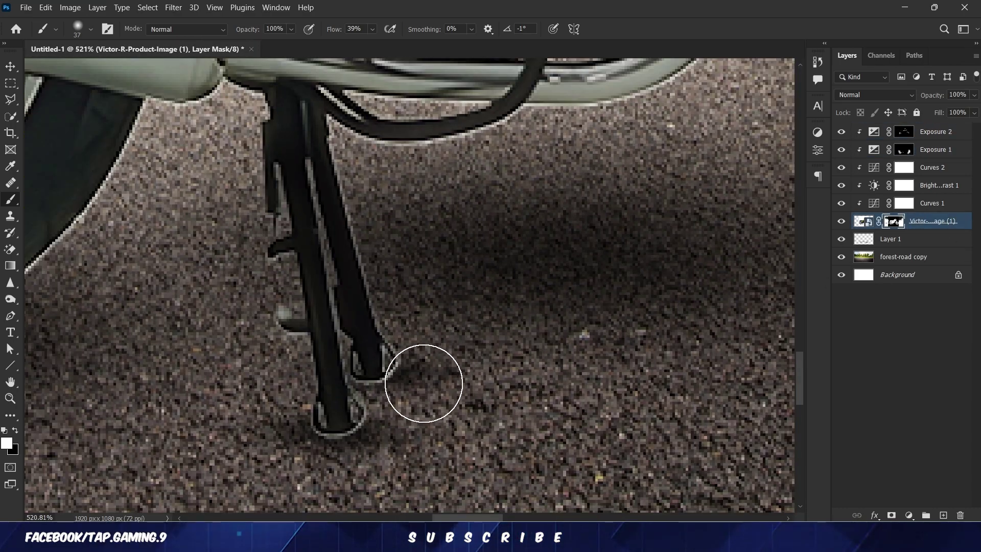
pyautogui.scroll(6, 361, 372)
pyautogui.press('[')
pyautogui.press('[')
pyautogui.press('[')
pyautogui.press('[')
pyautogui.press('[')
pyautogui.click(355, 427)
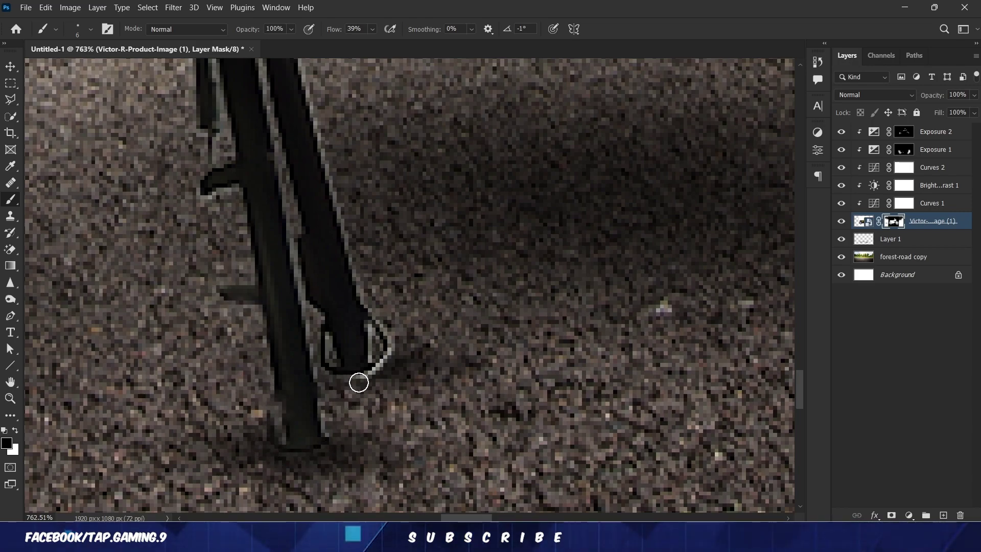
pyautogui.moveTo(355, 246); pyautogui.dragTo(368, 427)
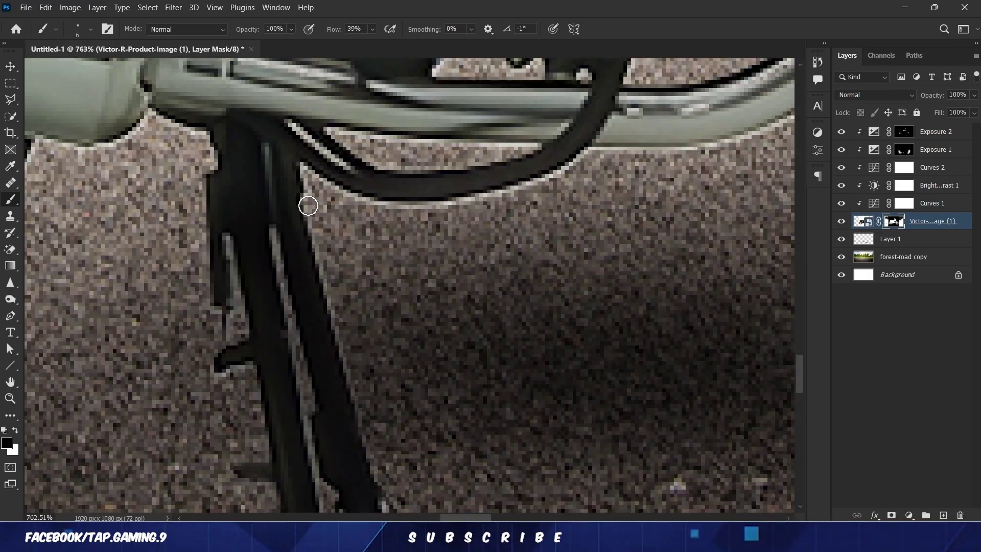
pyautogui.scroll(-5, 346, 354)
pyautogui.scroll(6, 389, 409)
pyautogui.scroll(-7, 409, 426)
pyautogui.scroll(8, 409, 425)
pyautogui.scroll(-9, 324, 320)
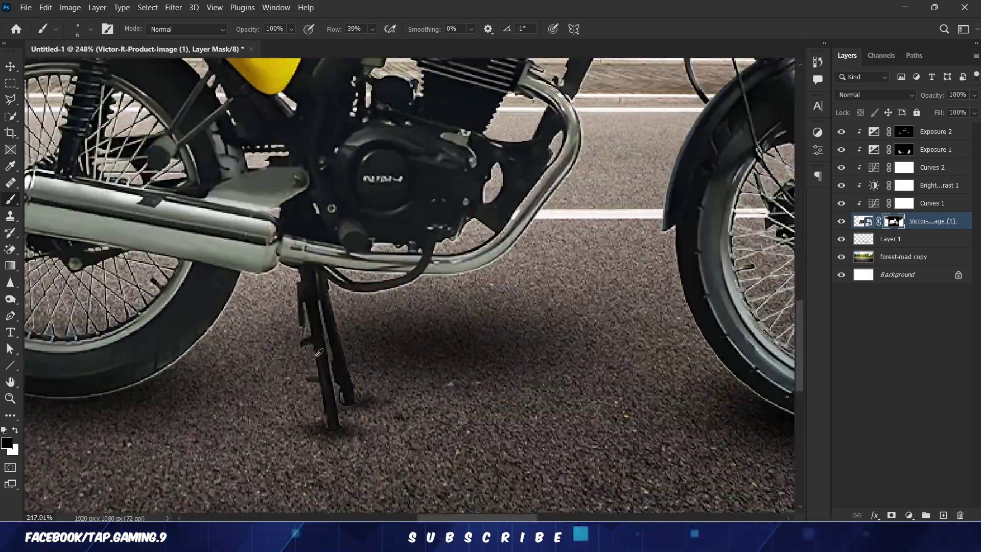
# Mask out the light fringe along the rear tyre's lower edge with a 3 px black brush.
pyautogui.scroll(6, 265, 354)
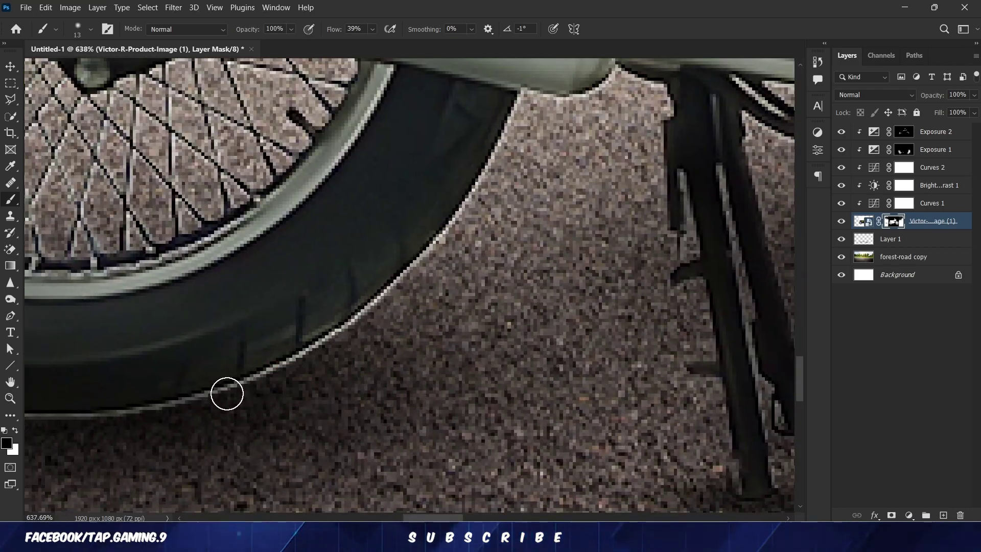
pyautogui.moveTo(359, 323); pyautogui.dragTo(493, 193)
pyautogui.hotkey('ctrl', 'z')
pyautogui.moveTo(363, 362); pyautogui.dragTo(372, 415)
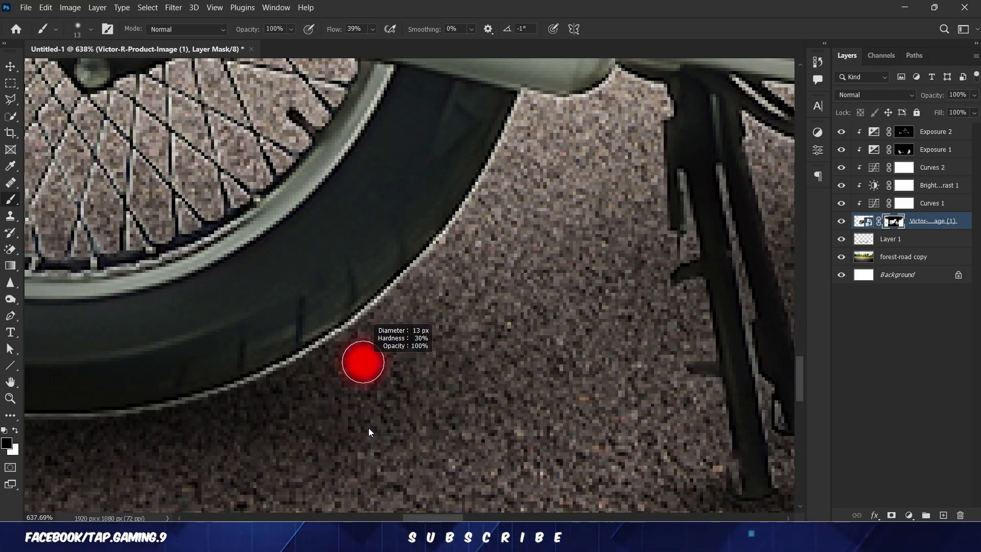
pyautogui.scroll(6, 354, 367)
pyautogui.moveTo(354, 365); pyautogui.dragTo(376, 387)
pyautogui.keyDown('alt'); pyautogui.moveTo(374, 392); pyautogui.dragTo(327, 388); pyautogui.keyUp('alt')
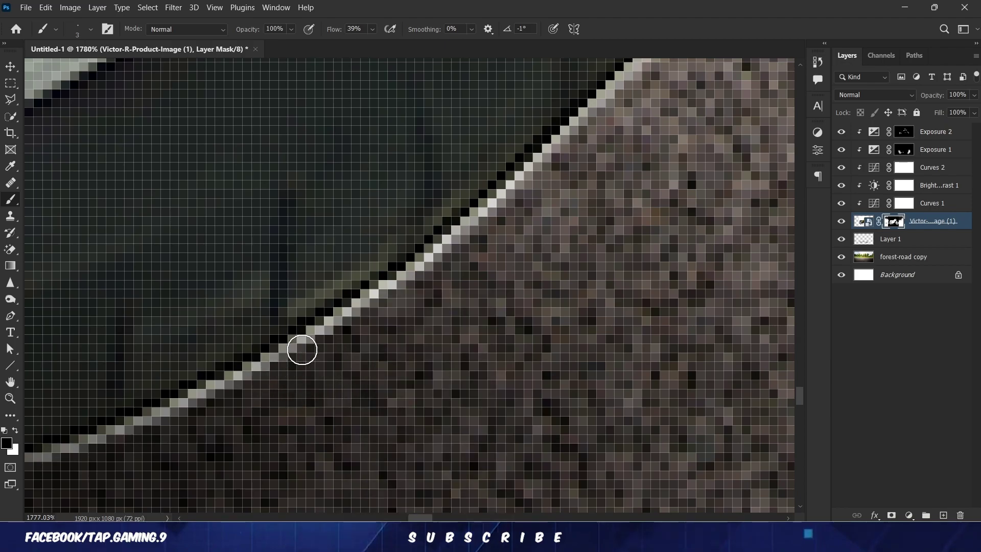
pyautogui.moveTo(377, 304)
pyautogui.mouseDown()
pyautogui.moveTo(180, 413)
pyautogui.moveTo(423, 275)
pyautogui.mouseUp()
pyautogui.moveTo(503, 285); pyautogui.dragTo(355, 395)
# Raise the brush flow to 88% and mask out the remaining fringe along the rear tyre up to the muffler.
pyautogui.moveTo(334, 30); pyautogui.dragTo(359, 29)
pyautogui.moveTo(316, 344); pyautogui.dragTo(244, 453)
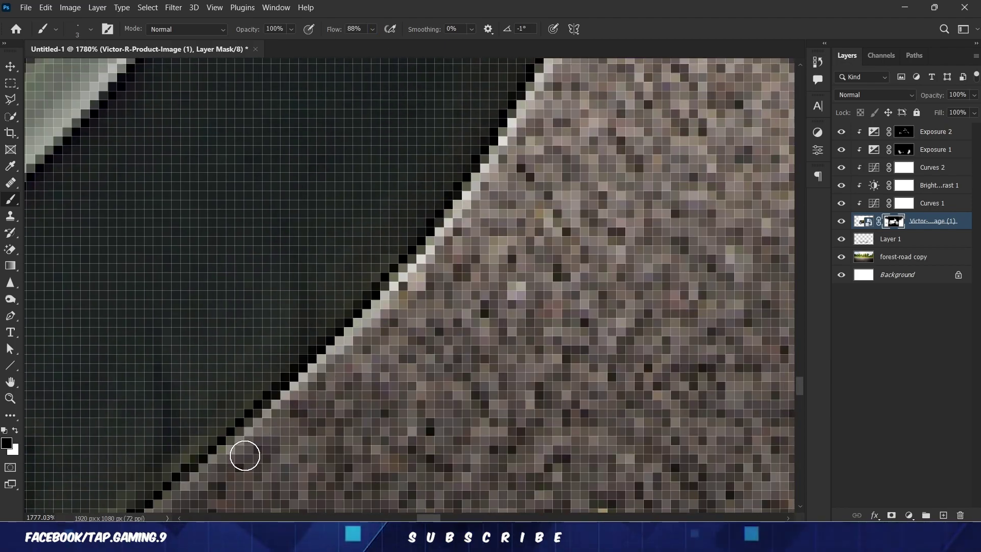
pyautogui.scroll(-5, 412, 271)
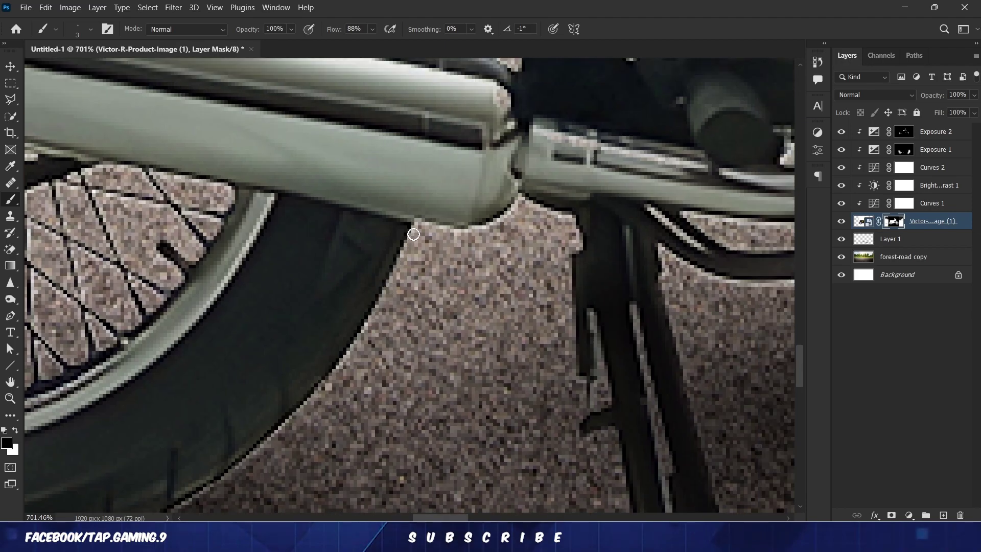
pyautogui.moveTo(481, 232)
pyautogui.mouseDown()
pyautogui.moveTo(548, 215)
pyautogui.moveTo(579, 242)
pyautogui.mouseUp()
pyautogui.moveTo(679, 340); pyautogui.dragTo(332, 359)
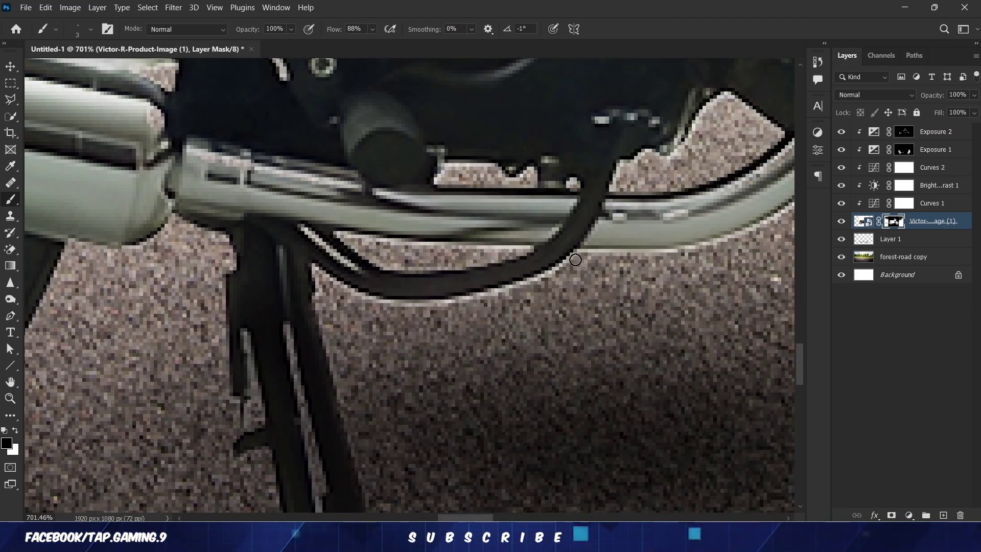
pyautogui.scroll(-12, 370, 353)
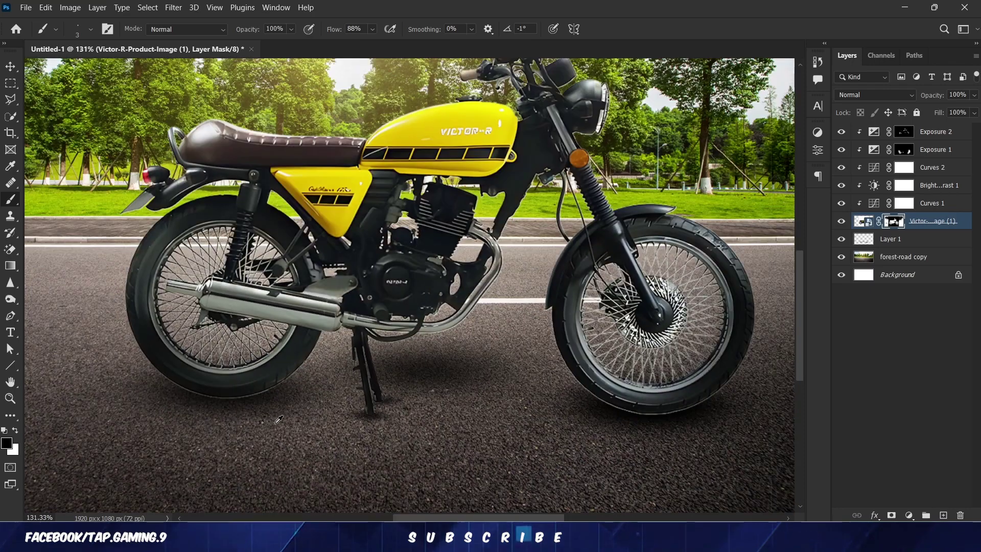
# Increase the exposure value of the Exposure 2 adjustment to strengthen the painted highlights.
pyautogui.press('v')
pyautogui.scroll(-3, 514, 393)
pyautogui.click(519, 457)
pyautogui.scroll(9, 487, 293)
pyautogui.click(936, 132)
pyautogui.press('b')
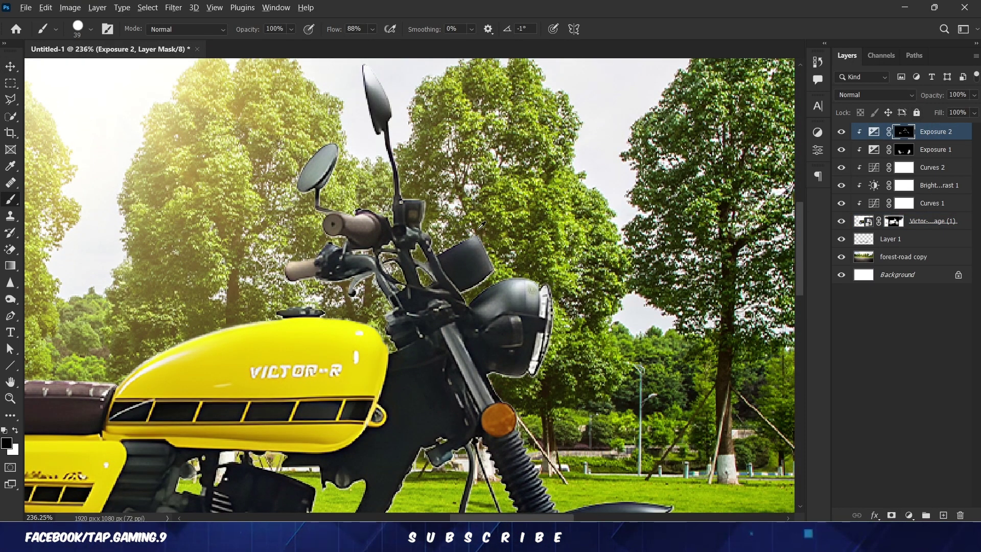
pyautogui.scroll(2, 469, 214)
pyautogui.press('x')
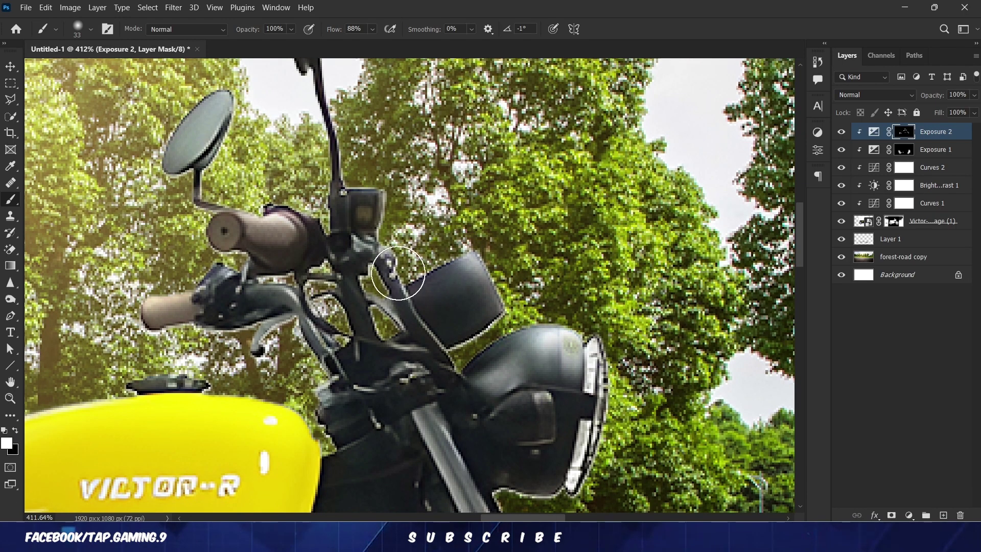
pyautogui.click(874, 131)
pyautogui.scroll(-9, 613, 248)
pyautogui.click(818, 150)
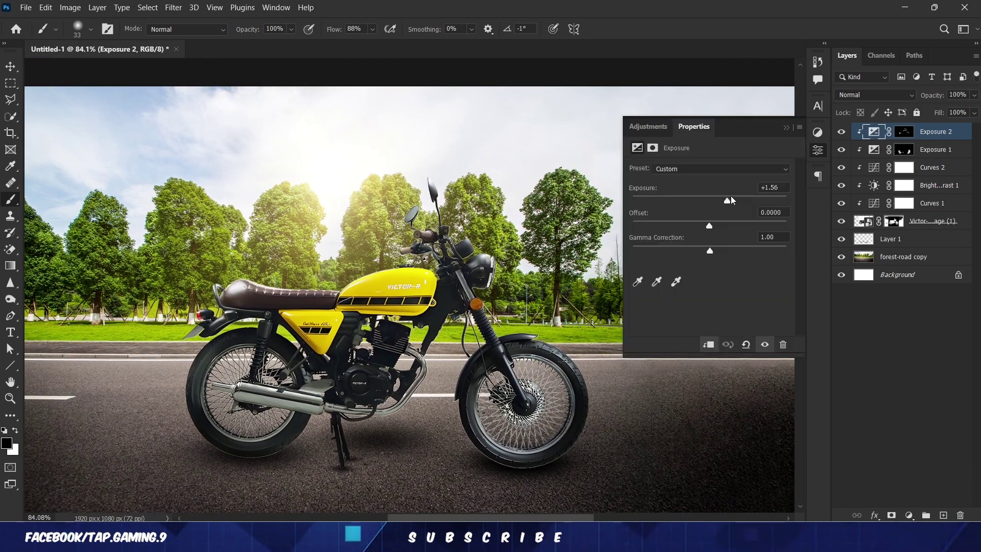
pyautogui.moveTo(729, 201); pyautogui.dragTo(741, 200)
pyautogui.click(786, 128)
# Deselect the layers and examine the motorcycle's lighting across the whole composite.
pyautogui.scroll(-2, 728, 150)
pyautogui.scroll(1, 664, 251)
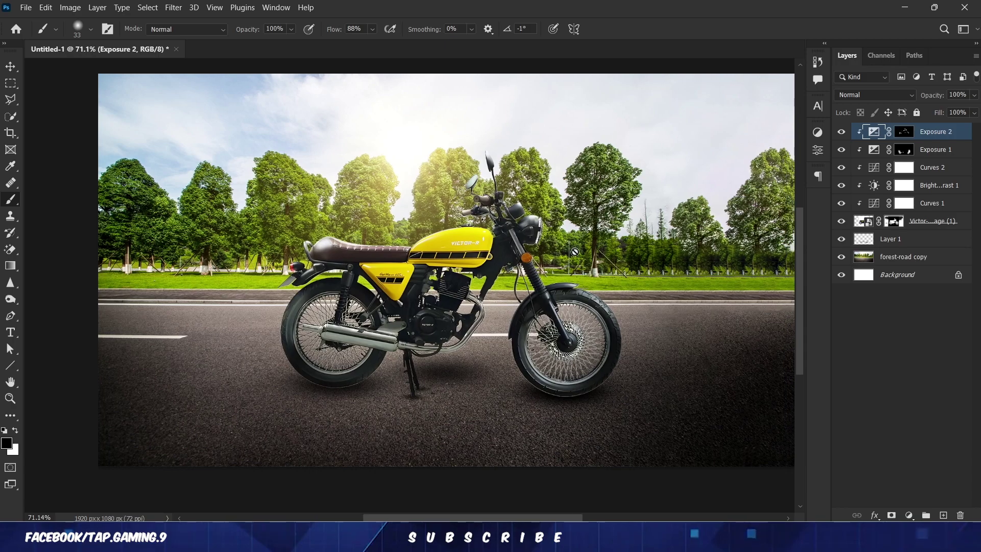
pyautogui.scroll(-2, 626, 274)
pyautogui.press('v')
pyautogui.click(574, 428)
pyautogui.scroll(-3, 573, 330)
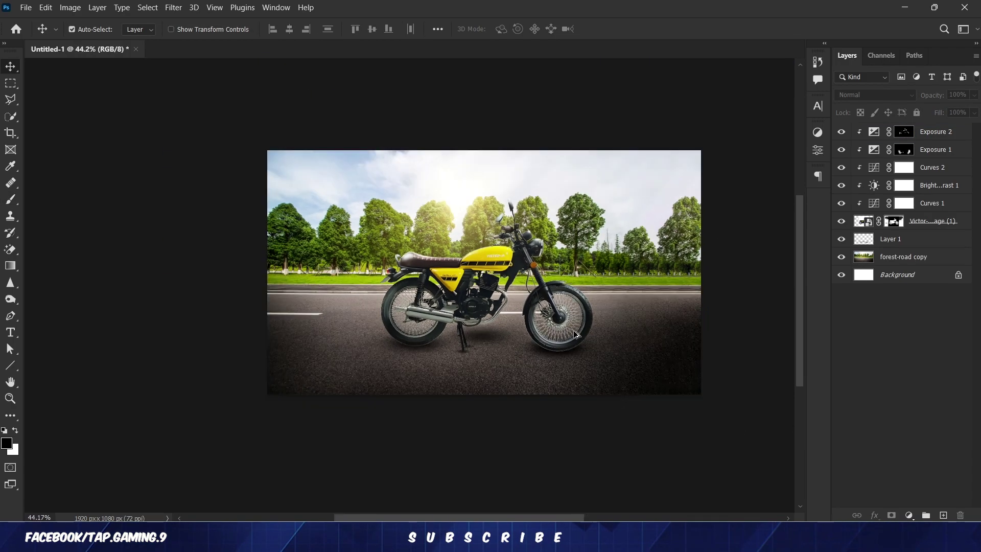
pyautogui.scroll(4, 573, 331)
pyautogui.scroll(4, 576, 335)
# Rename Layer 1, which holds the painted contact shadows, as Shadows.
pyautogui.click(463, 330)
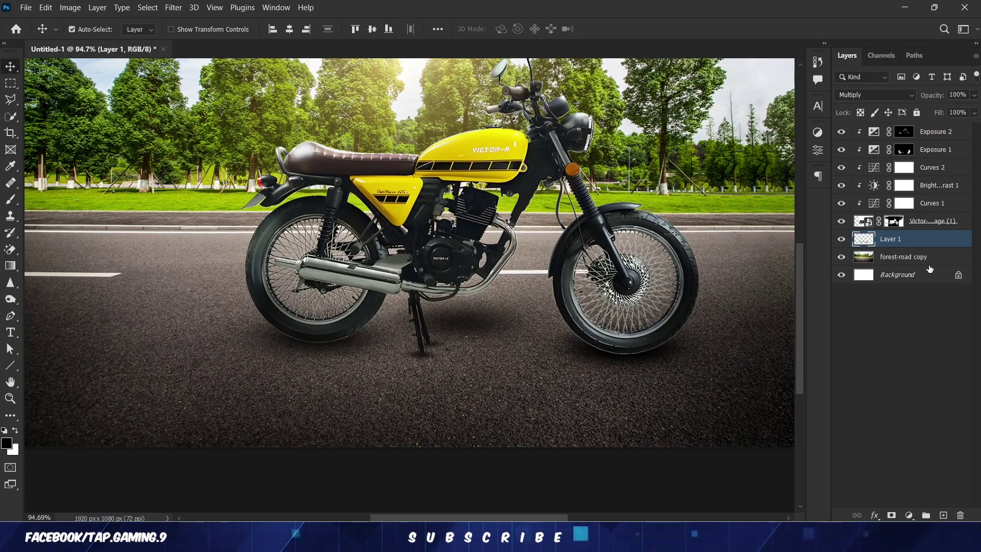
pyautogui.write('ws')
pyautogui.press('Return')
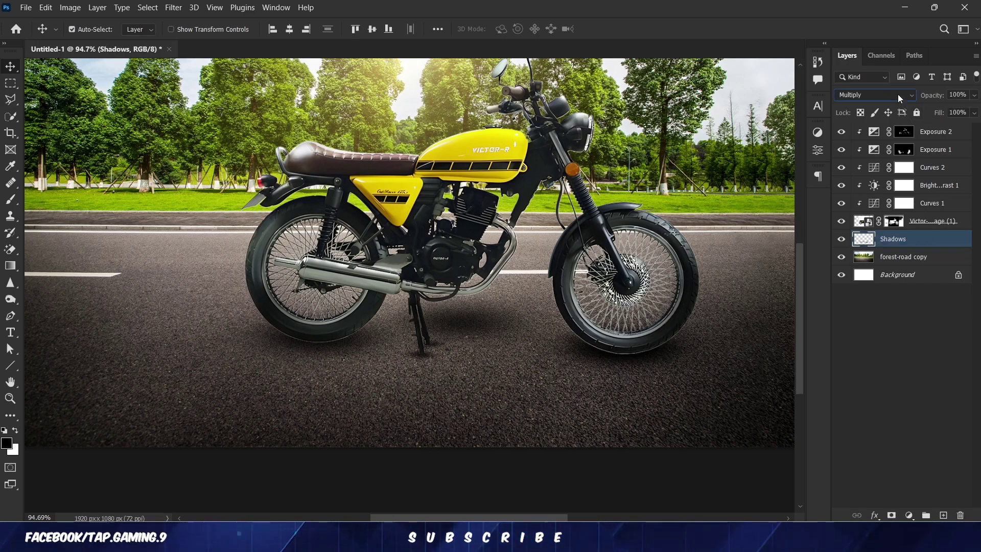
# Try the Darken blend mode on the Shadows layer and switch it back to Multiply.
pyautogui.click(875, 94)
pyautogui.click(851, 102)
pyautogui.click(900, 95)
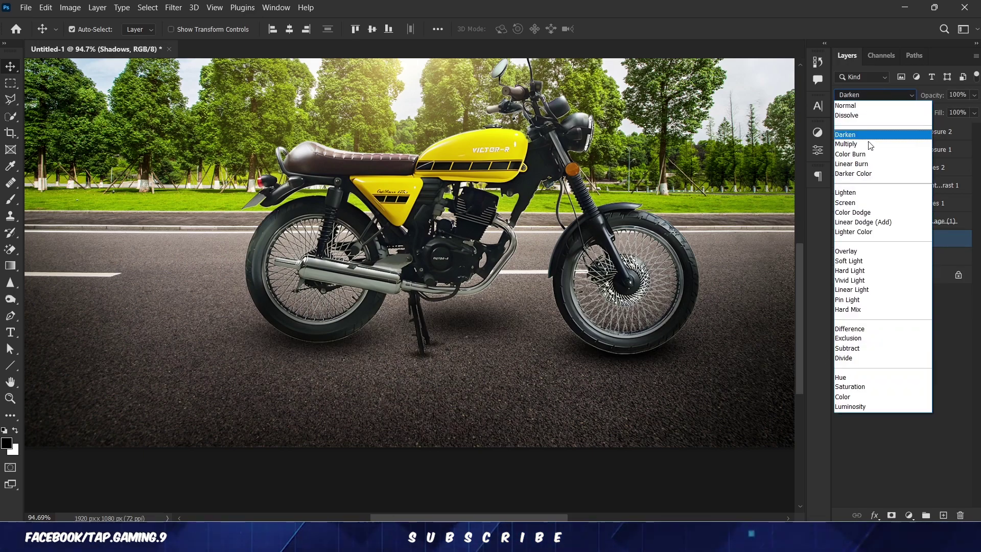
pyautogui.click(869, 144)
pyautogui.click(832, 379)
# Duplicate the motorcycle layer with its mask and select the lower of the two copies.
pyautogui.scroll(-7, 764, 368)
pyautogui.scroll(2, 761, 364)
pyautogui.scroll(2, 733, 326)
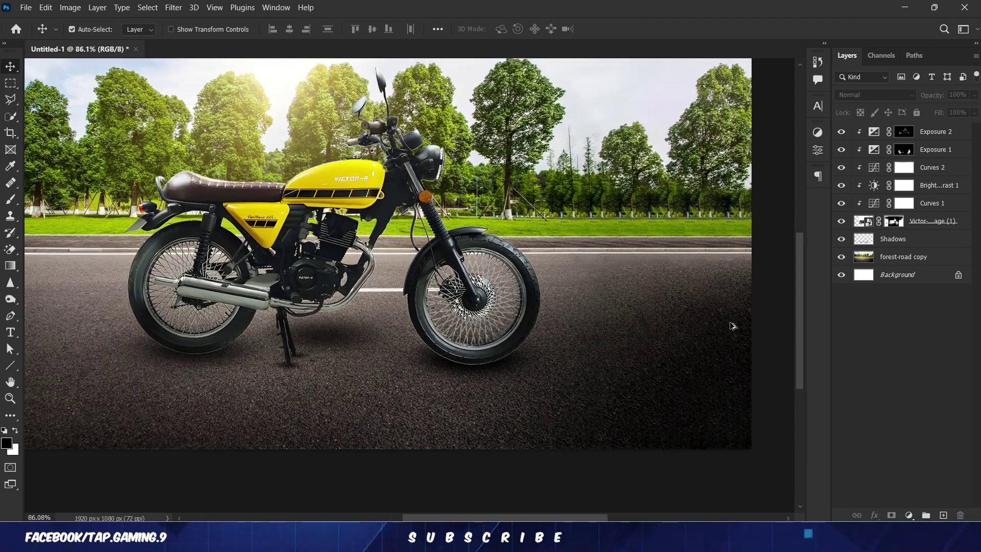
pyautogui.click(947, 225)
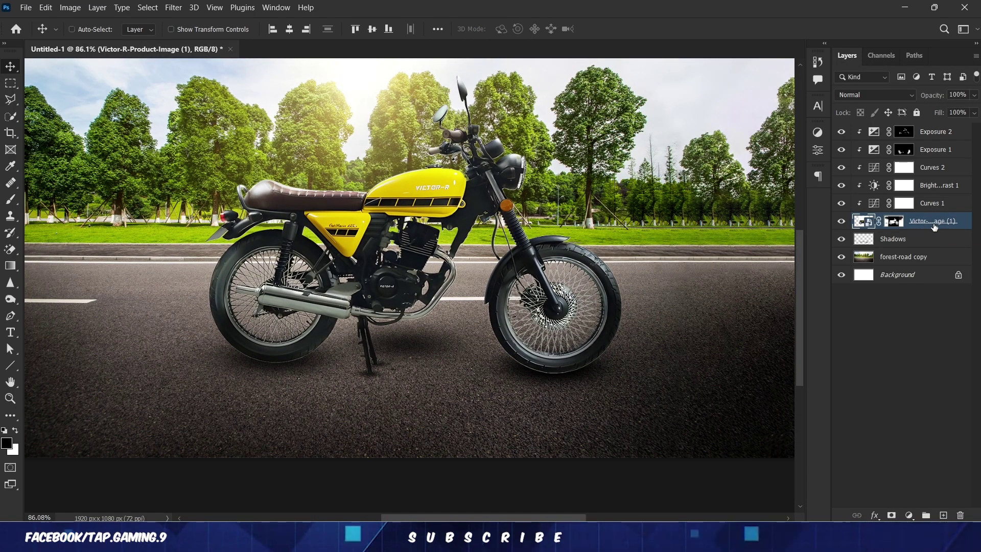
pyautogui.hotkey('ctrl', 'j')
pyautogui.click(924, 245)
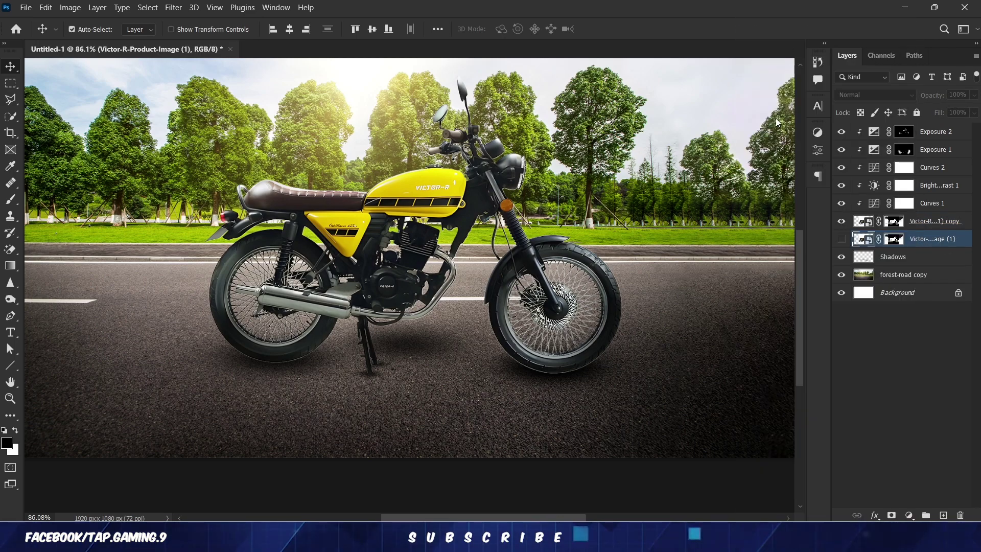
# Apply a black Color Overlay effect to the lower motorcycle layer.
pyautogui.moveTo(658, 60); pyautogui.dragTo(732, 55)
pyautogui.click(570, 240)
pyautogui.click(859, 114)
pyautogui.moveTo(680, 332); pyautogui.dragTo(639, 444)
pyautogui.click(907, 270)
pyautogui.click(973, 72)
pyautogui.moveTo(427, 310); pyautogui.dragTo(633, 396)
pyautogui.hotkey('ctrl', 'z')
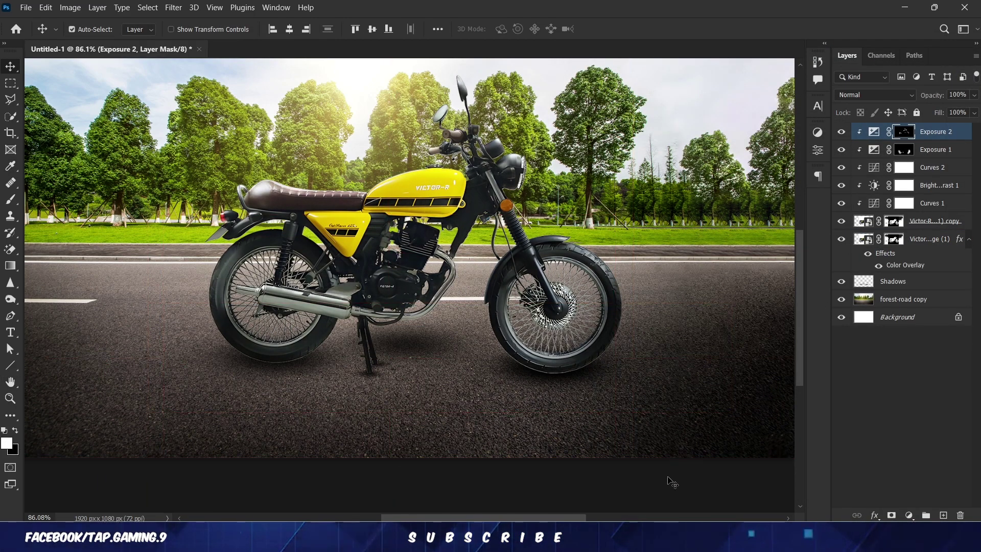
# Hide and show the clipped adjustment layers to compare the motorcycle with and without them.
pyautogui.click(881, 378)
pyautogui.moveTo(841, 131); pyautogui.dragTo(841, 203)
pyautogui.moveTo(841, 203); pyautogui.dragTo(842, 132)
pyautogui.scroll(-2, 638, 409)
pyautogui.moveTo(648, 447)
pyautogui.mouseDown()
pyautogui.moveTo(625, 485)
pyautogui.moveTo(640, 457)
pyautogui.mouseUp()
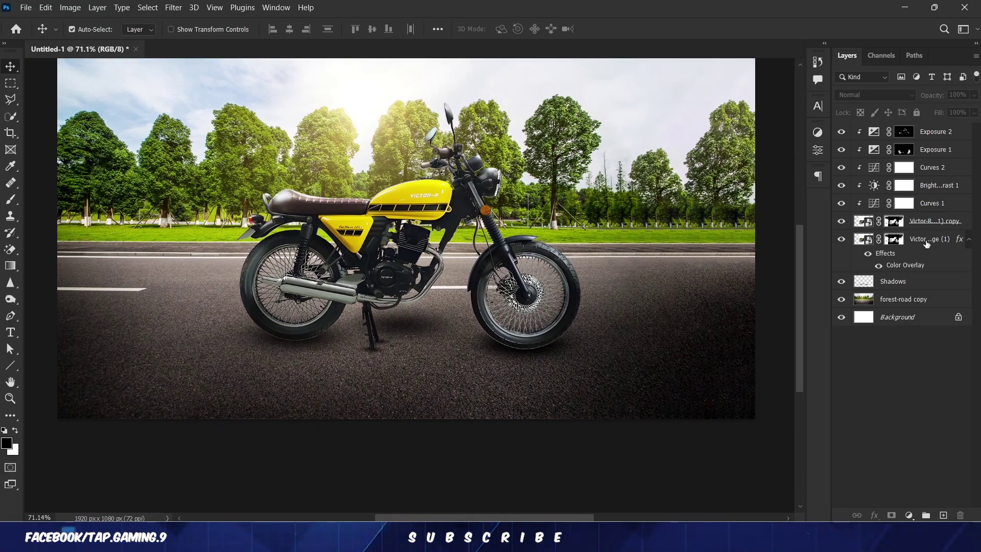
# Rasterize the lower motorcycle layer, merging its mask and Color Overlay into plain pixels.
pyautogui.rightClick(927, 243)
pyautogui.click(818, 265)
pyautogui.rightClick(913, 243)
pyautogui.click(797, 182)
pyautogui.rightClick(904, 241)
pyautogui.click(802, 266)
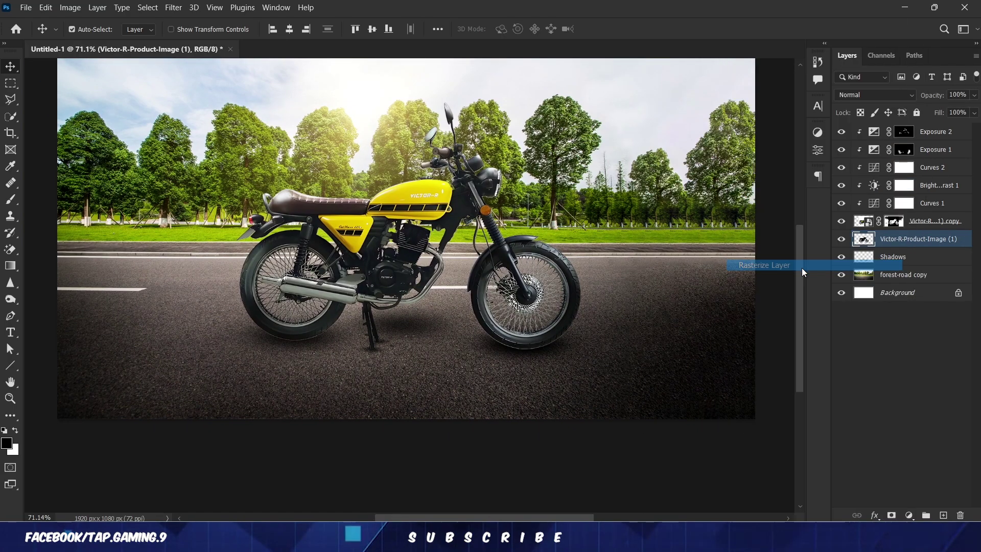
# Flip the black motorcycle silhouette vertically beneath the wheels, squashing it to a height of -52.53%.
pyautogui.hotkey('ctrl', 't')
pyautogui.scroll(-1, 521, 245)
pyautogui.moveTo(416, 69); pyautogui.dragTo(413, 472)
pyautogui.moveTo(416, 303); pyautogui.dragTo(416, 295)
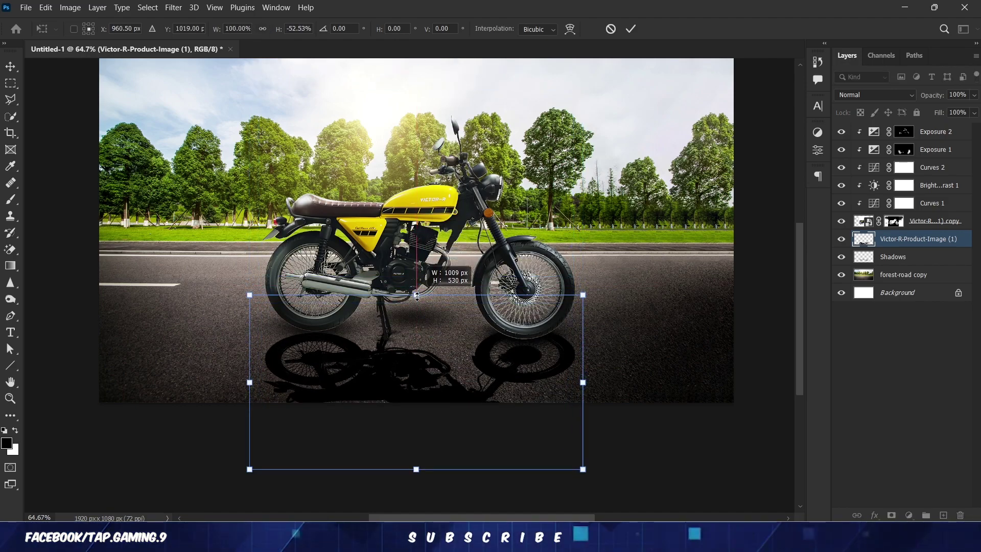
pyautogui.click(630, 30)
# Set the flipped silhouette layer to Multiply at 30% opacity.
pyautogui.click(875, 95)
pyautogui.click(859, 148)
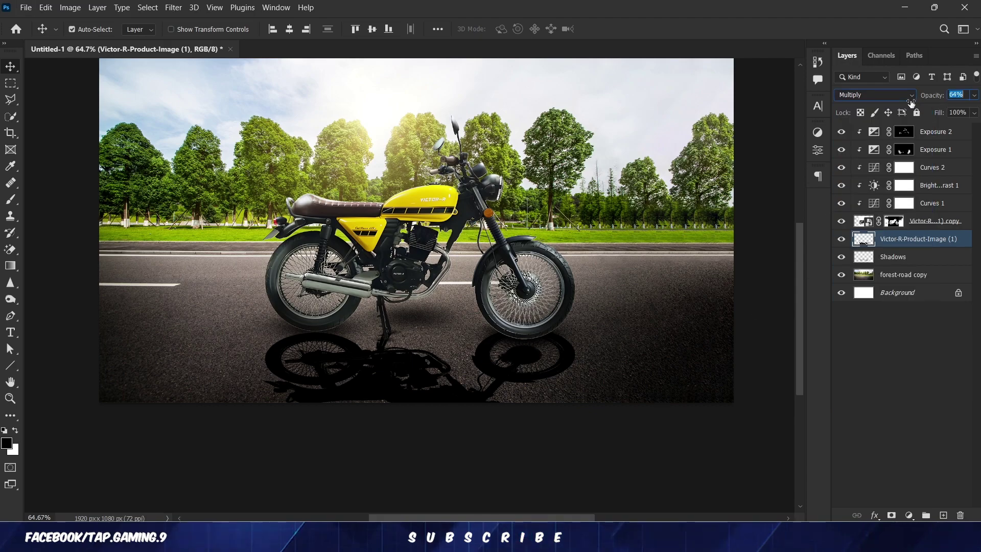
pyautogui.moveTo(929, 98); pyautogui.dragTo(913, 100)
pyautogui.click(623, 325)
pyautogui.scroll(2, 579, 379)
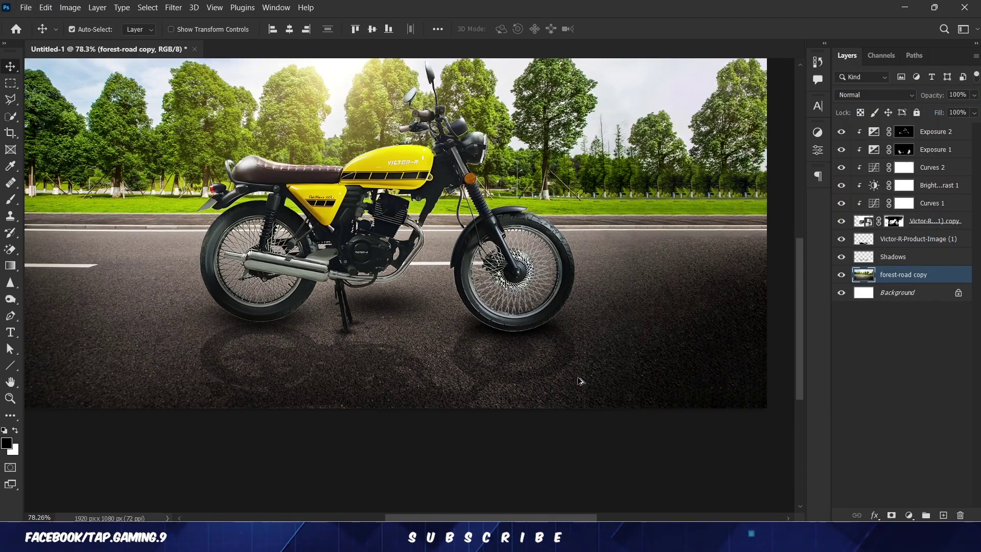
pyautogui.moveTo(579, 378); pyautogui.dragTo(596, 357)
# Rename the flipped silhouette layer as bike shadow.
pyautogui.doubleClick(911, 240)
pyautogui.write('bike shadow')
pyautogui.press('Return')
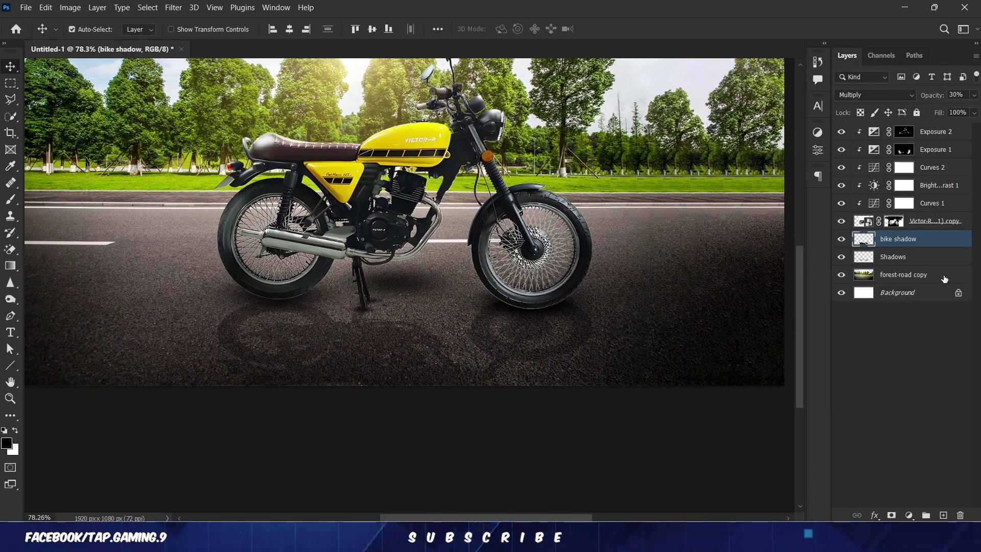
# Add a mask to the bike shadow layer and fade its lower part with a soft 710 px black brush at 21% flow.
pyautogui.scroll(3, 497, 330)
pyautogui.moveTo(497, 331); pyautogui.dragTo(468, 305)
pyautogui.click(892, 515)
pyautogui.scroll(-3, 516, 360)
pyautogui.press('b')
pyautogui.moveTo(383, 341); pyautogui.dragTo(531, 366)
pyautogui.moveTo(395, 332); pyautogui.dragTo(407, 333)
pyautogui.moveTo(329, 31); pyautogui.dragTo(317, 32)
pyautogui.scroll(-2, 276, 378)
pyautogui.press('x')
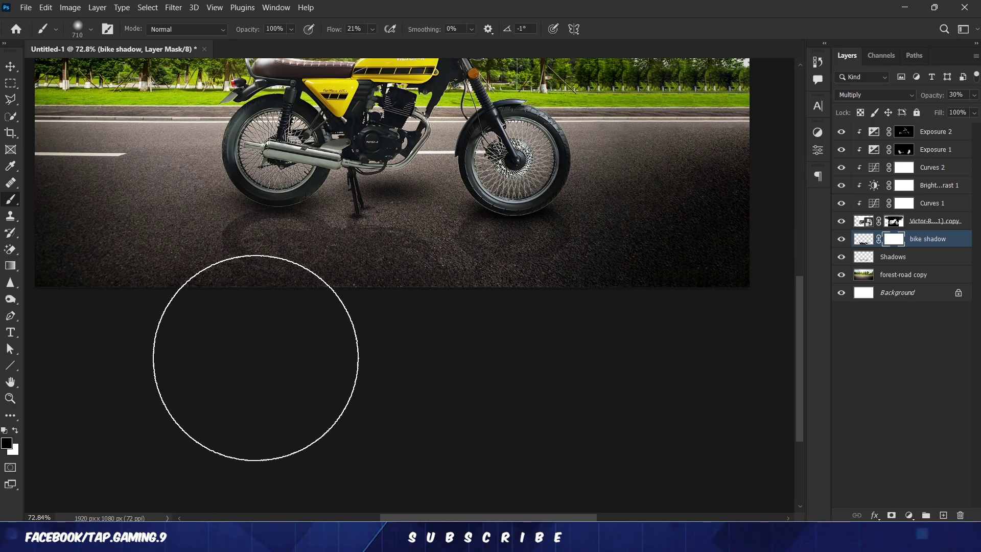
pyautogui.scroll(-3, 605, 377)
pyautogui.scroll(1, 551, 408)
pyautogui.press('v')
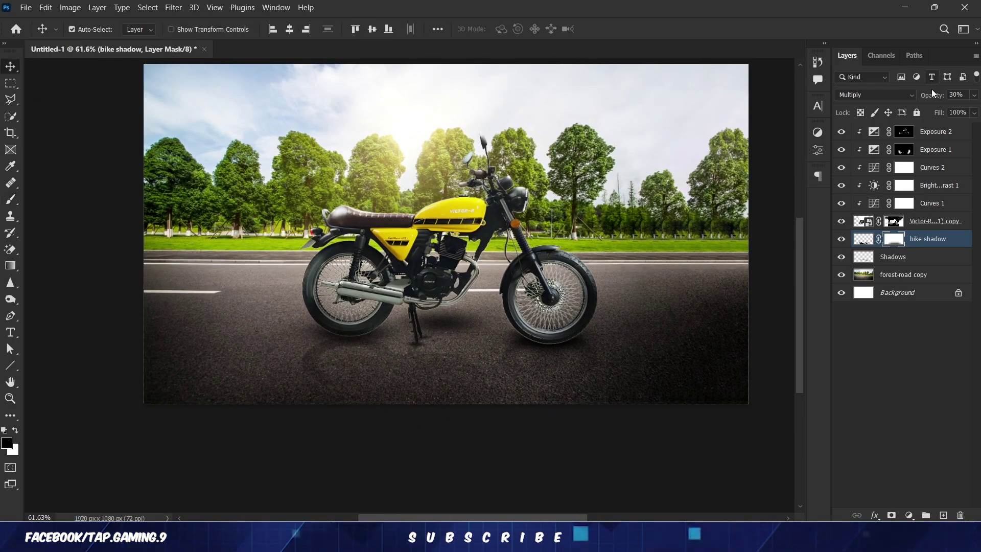
# Add the yellow text VICTOR above the seat in Clash Display Bold at 56 pt.
pyautogui.click(466, 411)
pyautogui.scroll(-3, 466, 410)
pyautogui.scroll(3, 470, 418)
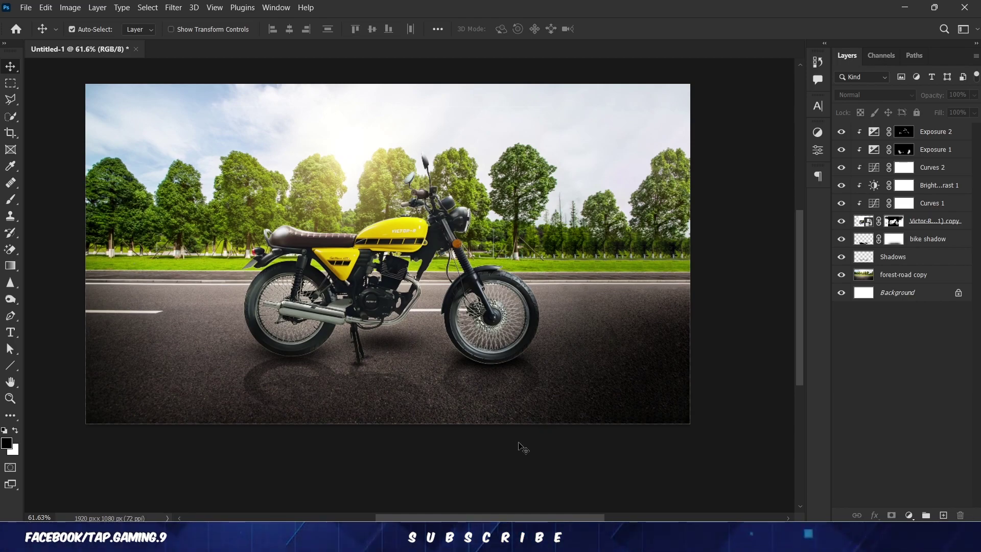
pyautogui.moveTo(517, 448); pyautogui.dragTo(517, 438)
pyautogui.press('t')
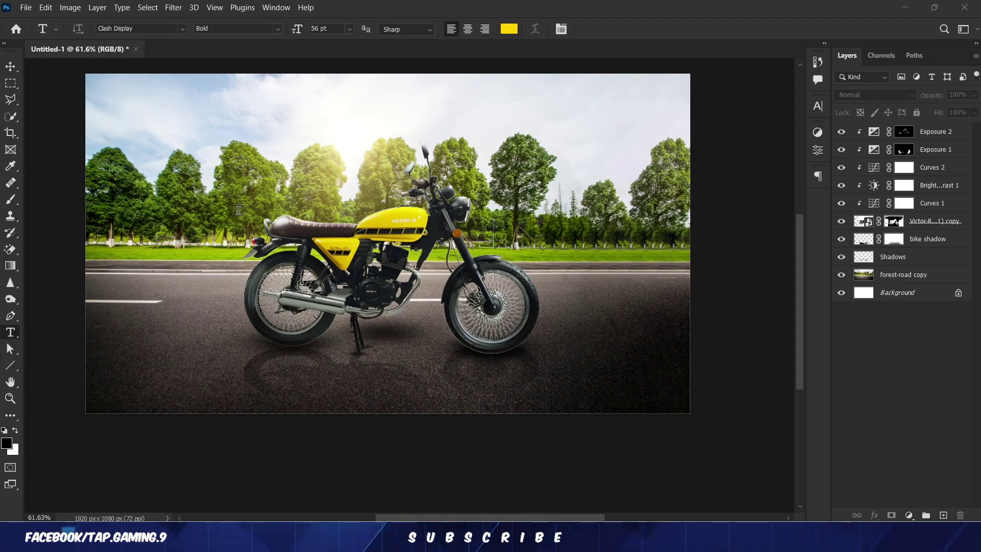
pyautogui.click(238, 210)
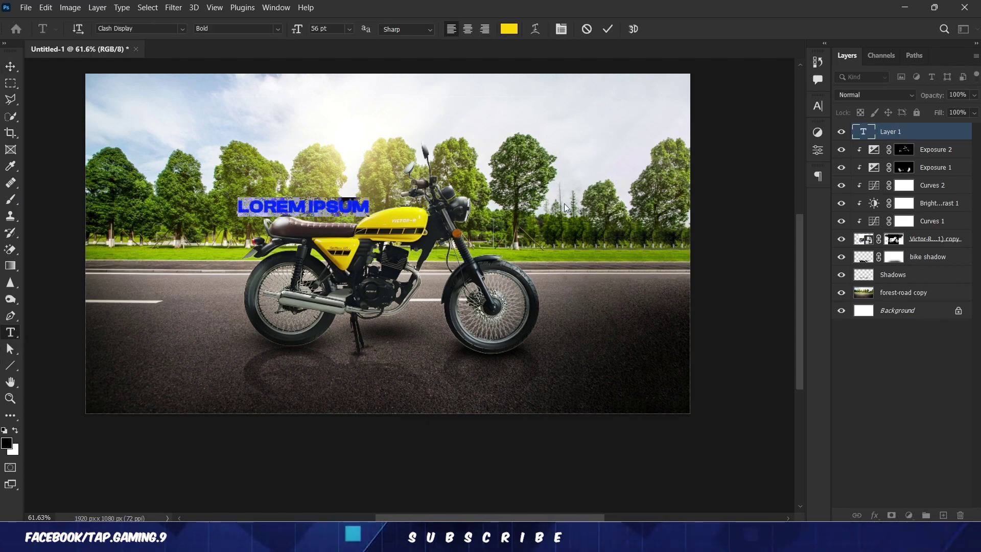
pyautogui.press('v')
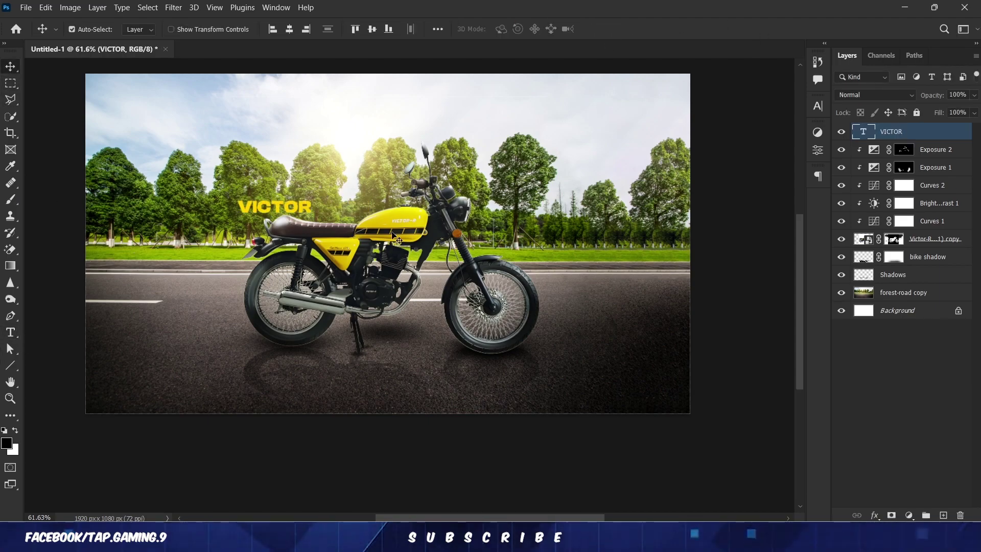
# Scale the VICTOR text up to about 413% above the seat and recolor it white.
pyautogui.moveTo(311, 209); pyautogui.dragTo(386, 202)
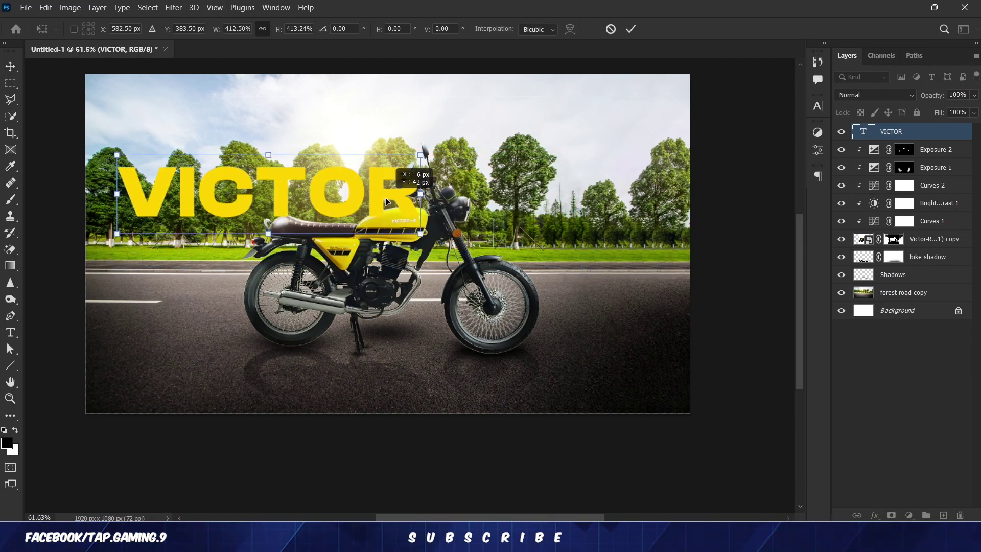
pyautogui.click(636, 32)
pyautogui.click(820, 105)
pyautogui.click(784, 177)
pyautogui.click(618, 275)
pyautogui.click(909, 270)
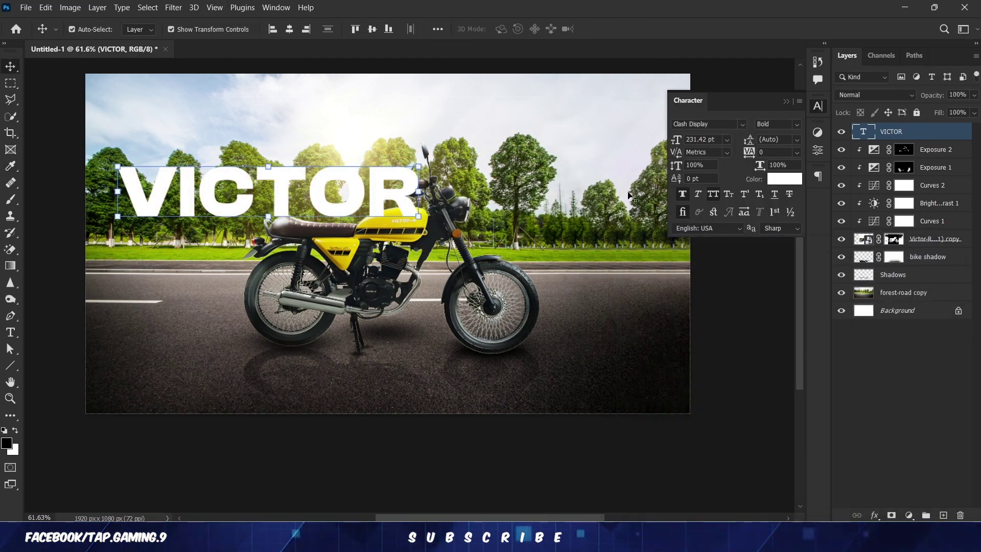
# Set the VICTOR text's font to Rugen Expanded.
pyautogui.click(726, 125)
pyautogui.write('ru')
pyautogui.click(773, 163)
pyautogui.click(786, 101)
pyautogui.click(736, 136)
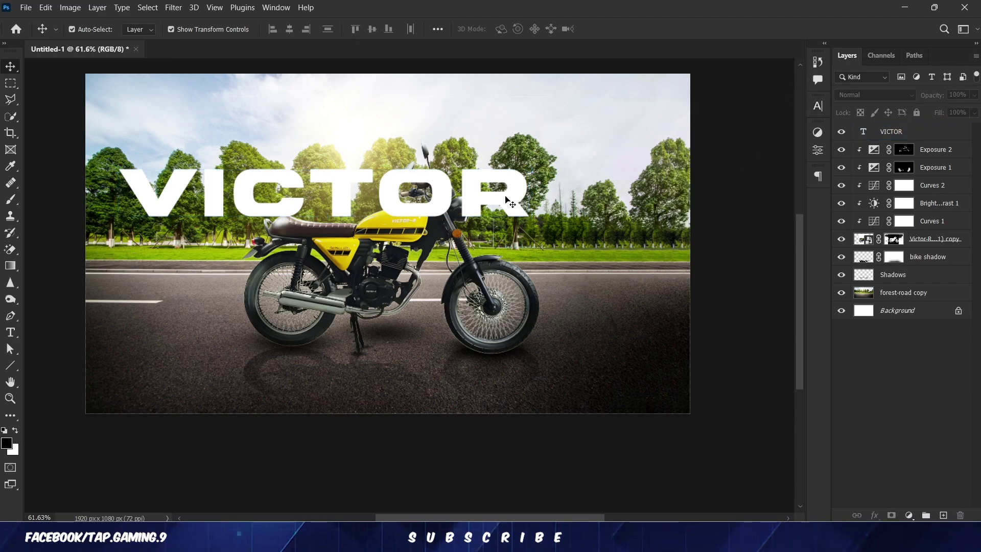
# Center the VICTOR text horizontally on the canvas and move its layer directly beneath the motorcycle layer.
pyautogui.moveTo(514, 203); pyautogui.dragTo(559, 208)
pyautogui.moveTo(918, 133); pyautogui.dragTo(909, 247)
pyautogui.moveTo(586, 215); pyautogui.dragTo(547, 191)
pyautogui.click(630, 434)
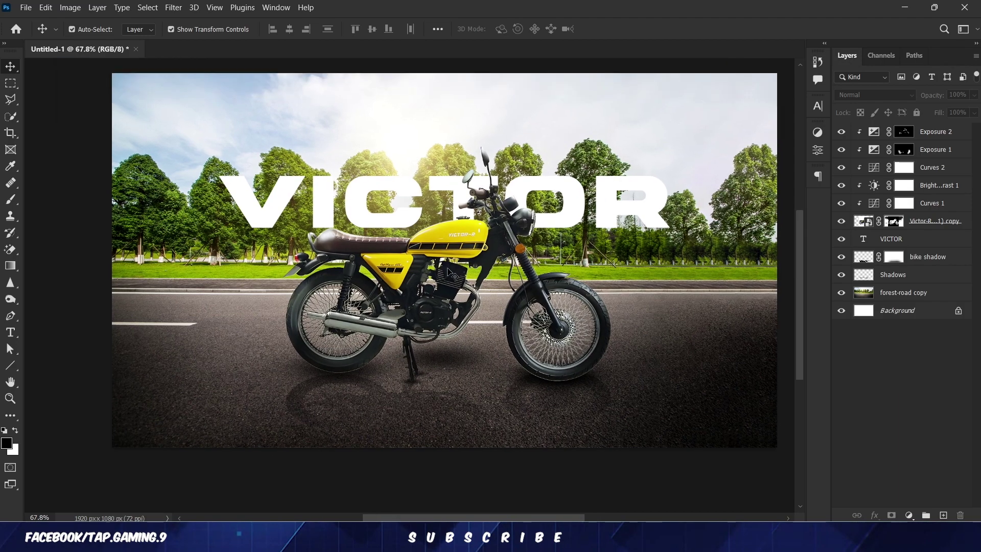
# Replace the title wording with "Victor r cafe racer" and scale it down to about 94 pt.
pyautogui.doubleClick(864, 239)
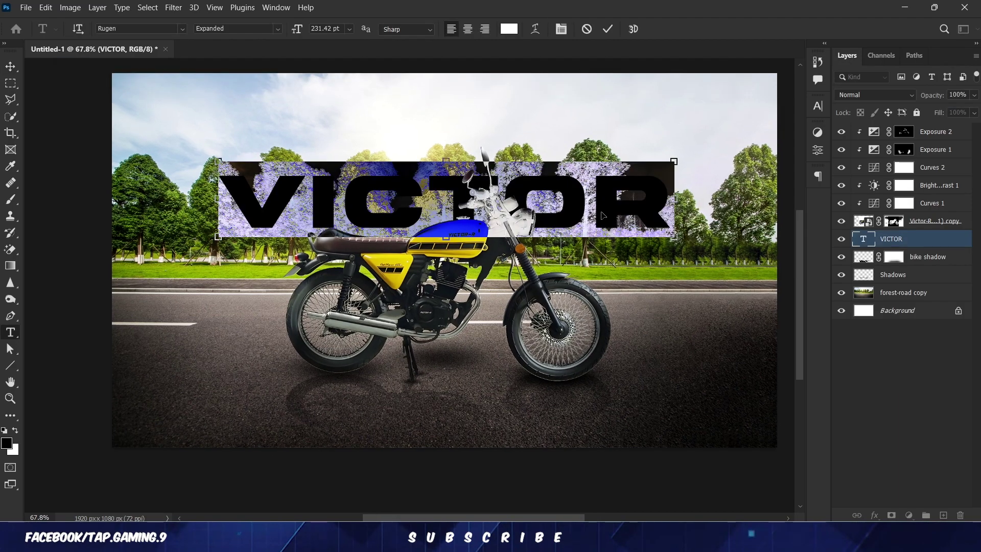
pyautogui.write('Victor r cafe racer')
pyautogui.hotkey('ctrl', 'Return')
pyautogui.moveTo(128, 201); pyautogui.dragTo(449, 200)
pyautogui.moveTo(697, 205); pyautogui.dragTo(297, 206)
pyautogui.moveTo(608, 171); pyautogui.dragTo(608, 187)
pyautogui.moveTo(664, 211); pyautogui.dragTo(574, 192)
pyautogui.press('Return')
# Center the title horizontally and enlarge it to about 105 pt so it spans nearly the full canvas width.
pyautogui.click(818, 106)
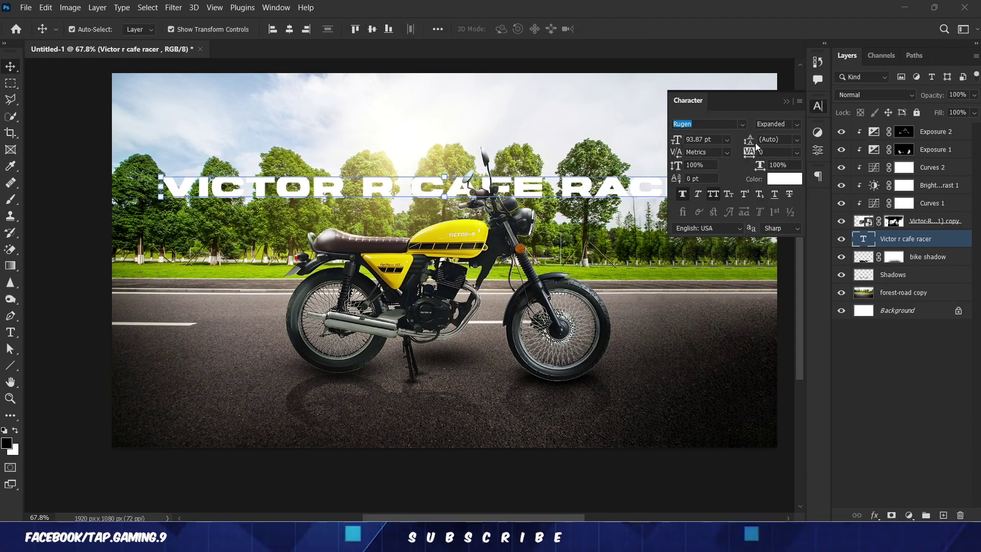
pyautogui.click(714, 139)
pyautogui.click(289, 29)
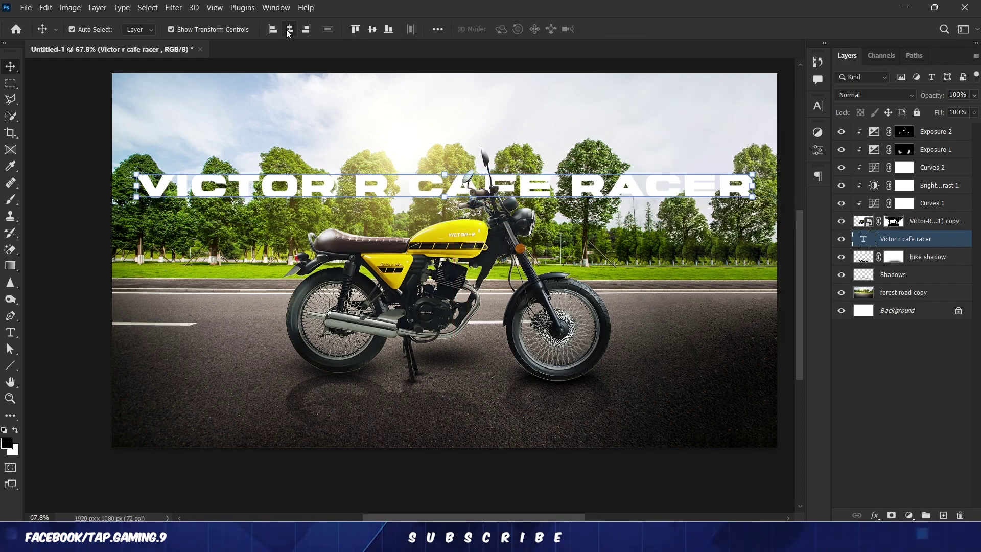
pyautogui.moveTo(755, 196); pyautogui.dragTo(761, 199)
pyautogui.moveTo(542, 188); pyautogui.dragTo(549, 188)
pyautogui.moveTo(147, 187); pyautogui.dragTo(131, 187)
pyautogui.press('Return')
# Add a linear orange-to-yellow Gradient Overlay at 90° and a 1 px black outside Stroke to the title.
pyautogui.scroll(1, 638, 280)
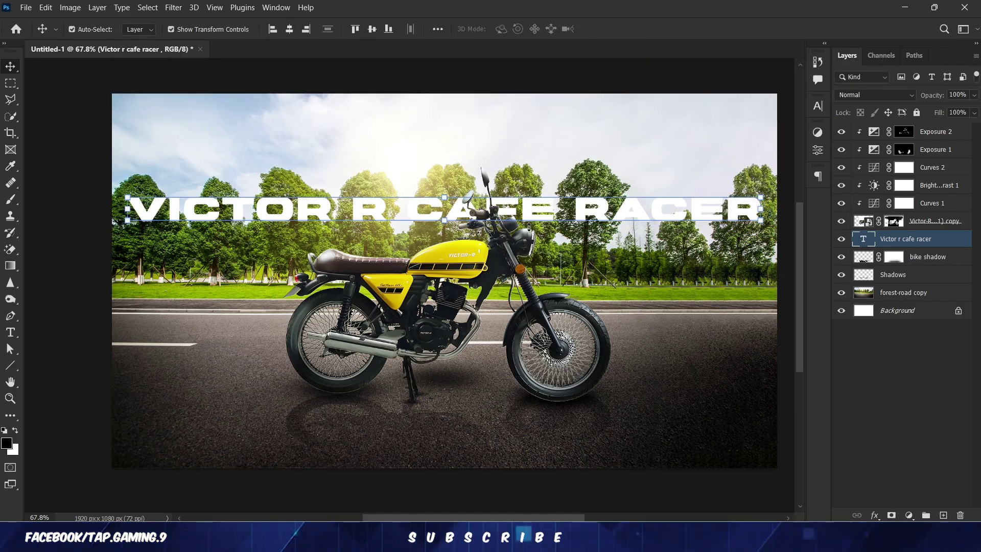
pyautogui.scroll(-2, 529, 227)
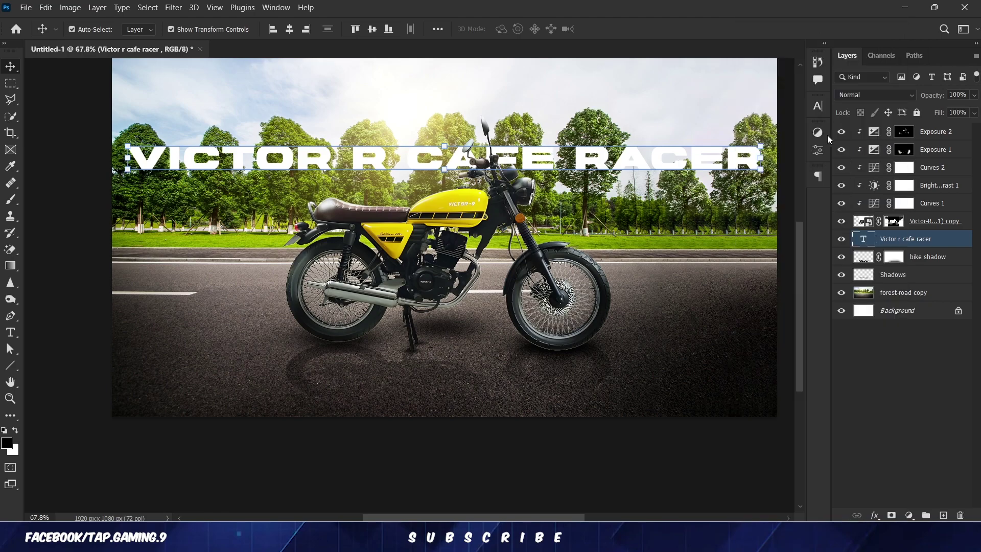
pyautogui.doubleClick(907, 242)
pyautogui.click(558, 258)
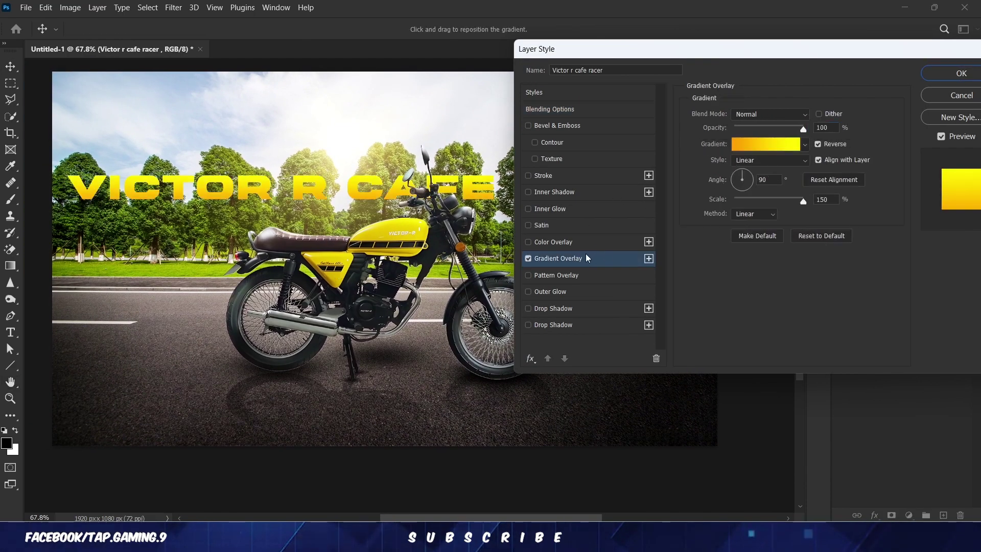
pyautogui.click(925, 77)
pyautogui.hotkey('ctrl', '0')
pyautogui.scroll(-1, 750, 290)
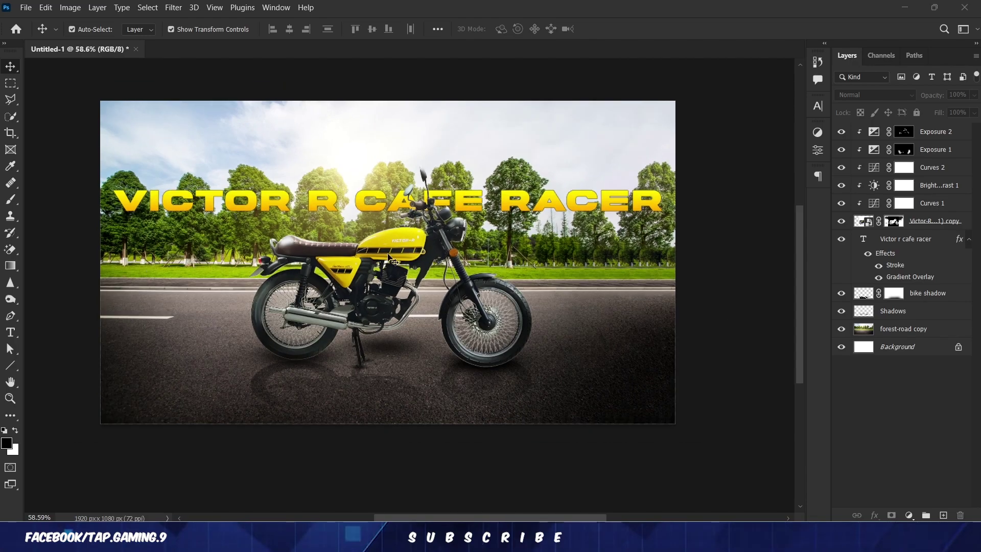
pyautogui.doubleClick(390, 208)
pyautogui.moveTo(390, 209); pyautogui.dragTo(749, 202)
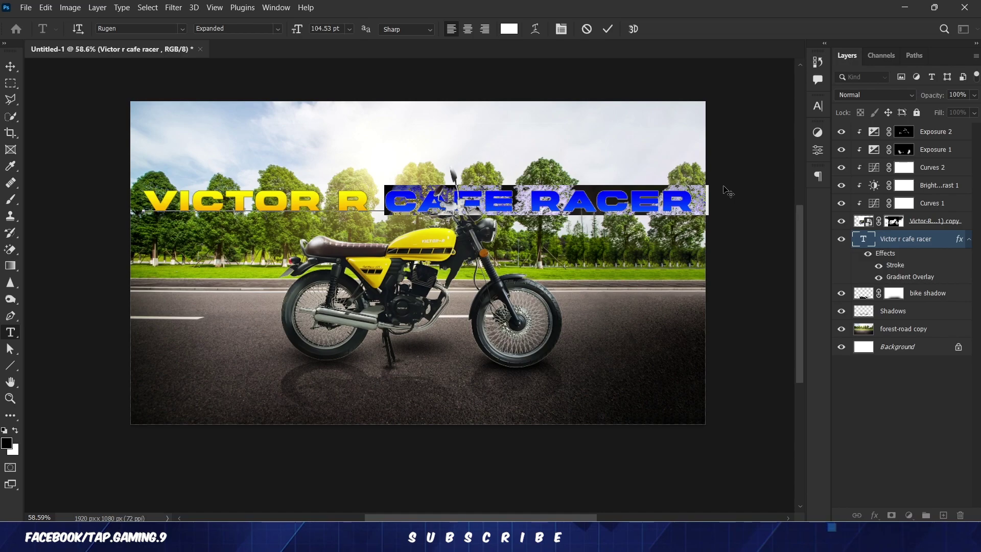
pyautogui.click(387, 201)
pyautogui.press('BackSpace')
pyautogui.press('BackSpace')
pyautogui.hotkey('ctrl', 'z')
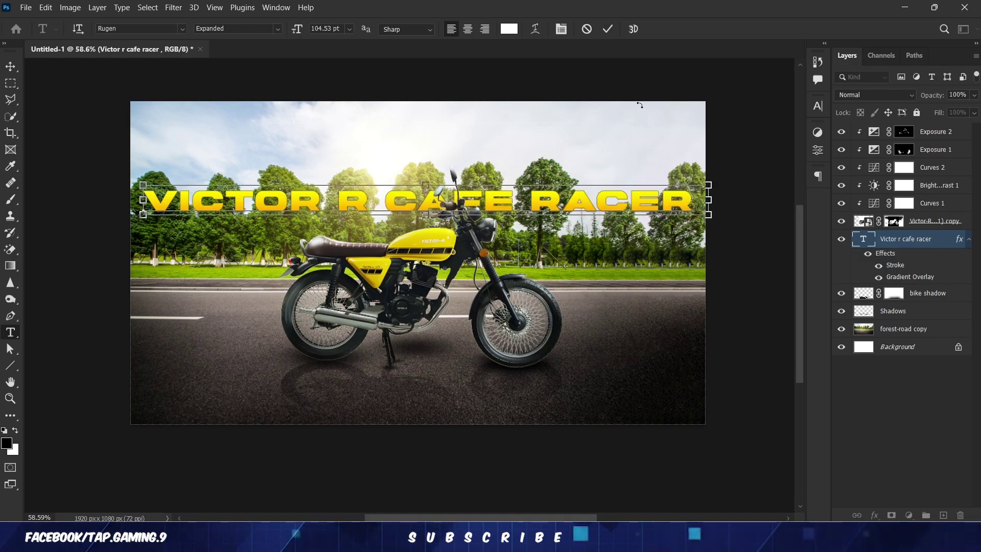
pyautogui.click(590, 30)
pyautogui.press('v')
pyautogui.click(727, 210)
# Change the fill type of the title's 1 px Stroke to Gradient.
pyautogui.scroll(2, 556, 244)
pyautogui.scroll(-1, 691, 212)
pyautogui.scroll(1, 691, 212)
pyautogui.doubleClick(900, 267)
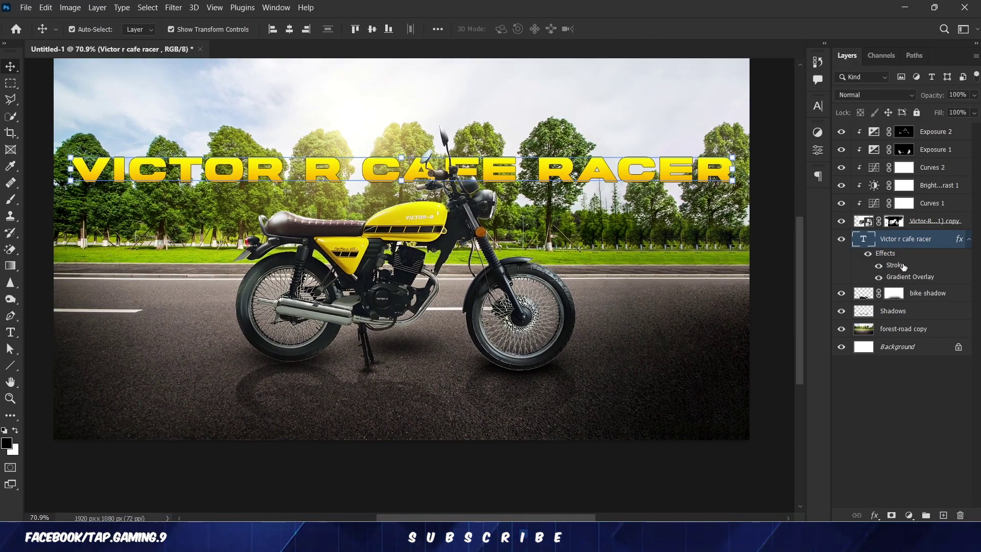
pyautogui.moveTo(715, 49); pyautogui.dragTo(772, 37)
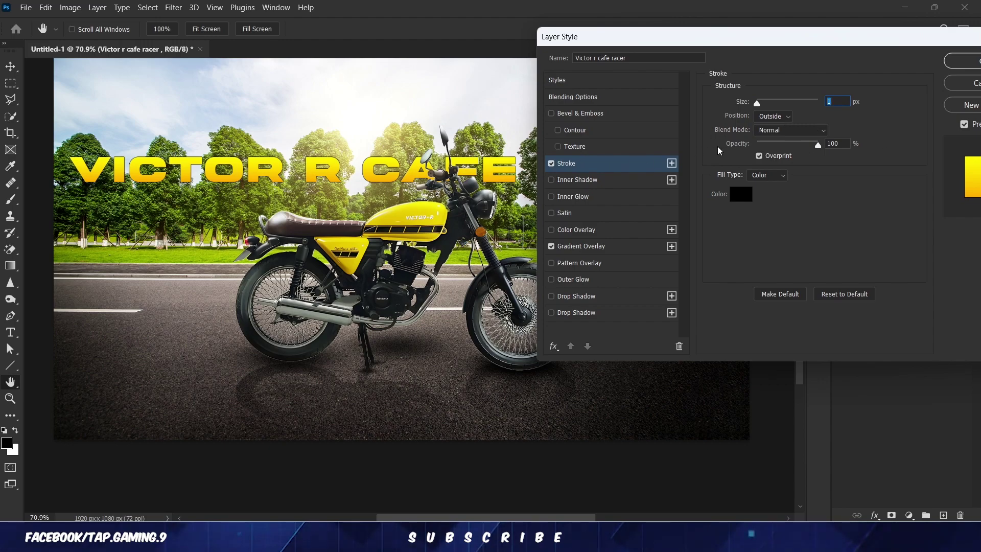
pyautogui.click(768, 174)
pyautogui.click(769, 185)
pyautogui.click(963, 61)
# Open the gradient of the title's Gradient Overlay for editing.
pyautogui.scroll(-3, 761, 236)
pyautogui.click(735, 270)
pyautogui.click(759, 276)
pyautogui.scroll(2, 759, 277)
pyautogui.moveTo(760, 276)
pyautogui.mouseDown()
pyautogui.moveTo(781, 280)
pyautogui.moveTo(763, 265)
pyautogui.mouseUp()
pyautogui.click(913, 265)
pyautogui.doubleClick(913, 264)
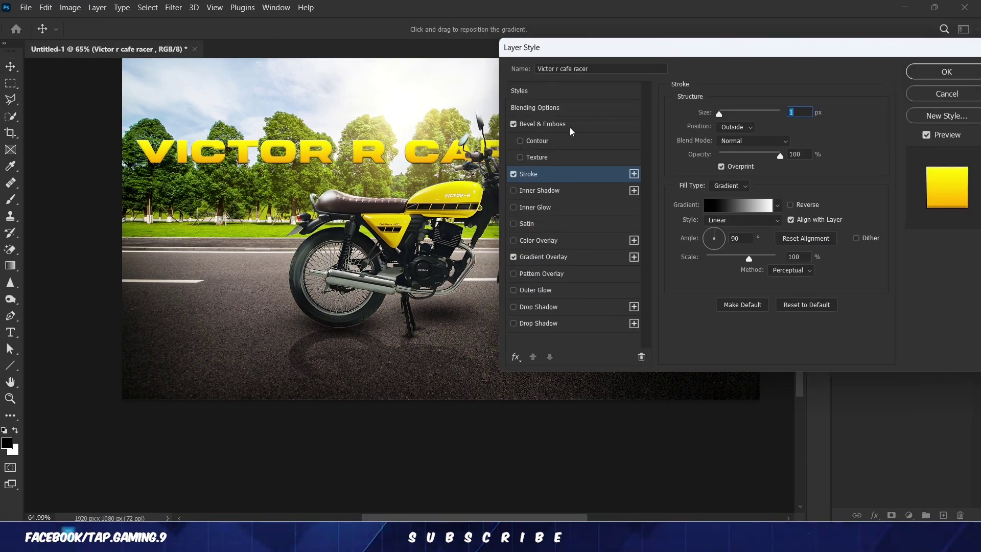
pyautogui.click(543, 257)
pyautogui.click(718, 218)
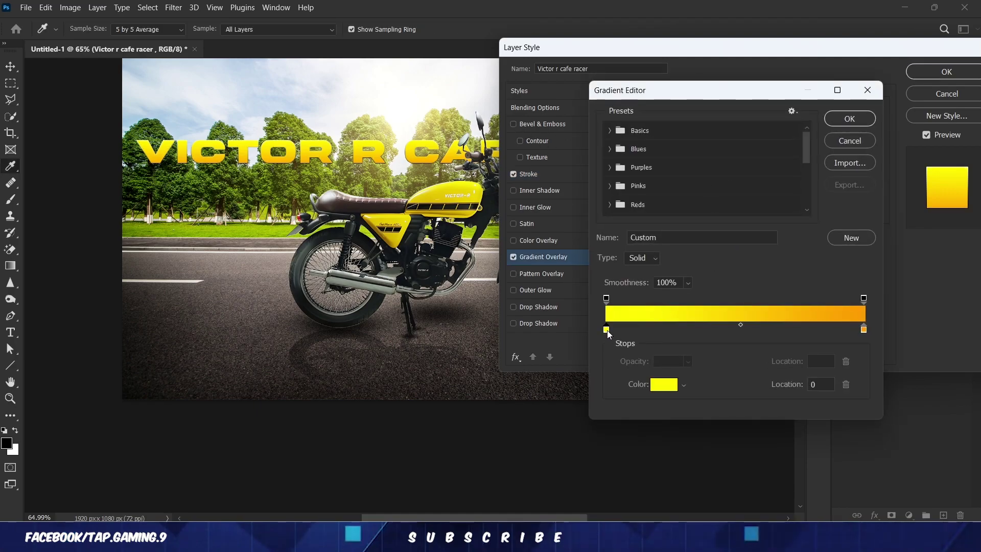
# Try to recolor the gradient's yellow stop with a color sampled from the motorcycle's tank.
pyautogui.doubleClick(606, 330)
pyautogui.click(445, 191)
pyautogui.click(434, 192)
pyautogui.click(878, 291)
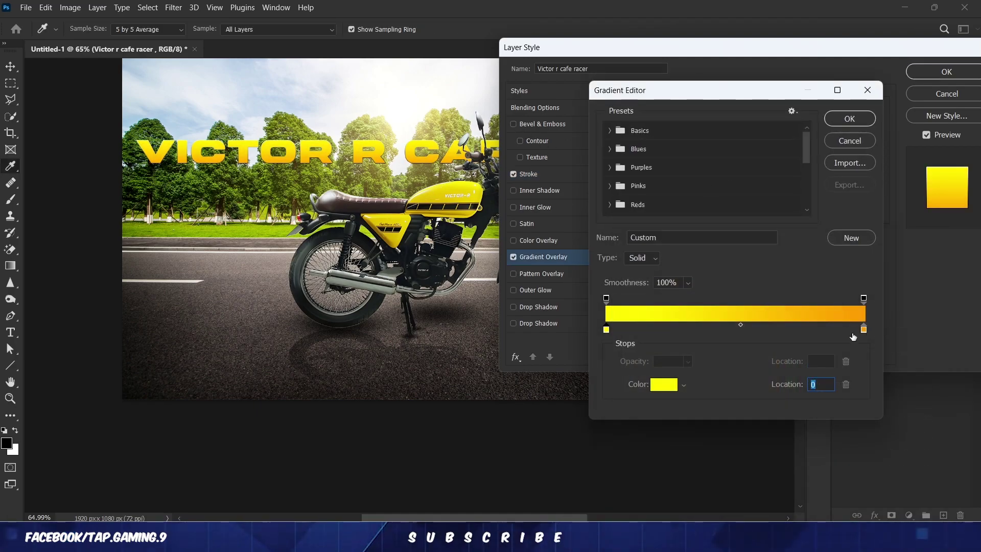
# Set the gradient's orange stop to hue 44° (#ffbb00) and apply the layer style.
pyautogui.click(664, 384)
pyautogui.scroll(20, 854, 374)
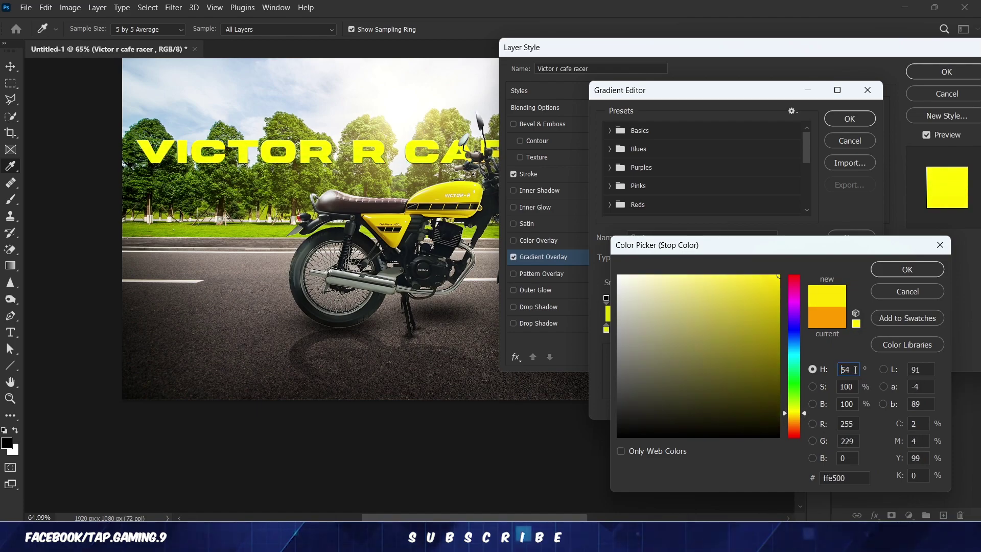
pyautogui.scroll(-4, 855, 369)
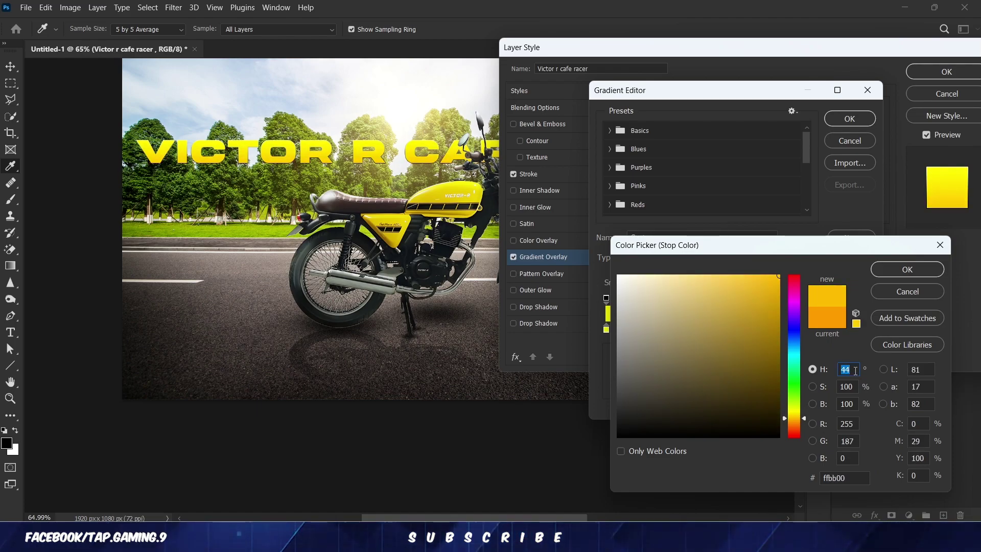
pyautogui.press('Return')
pyautogui.press('Return')
pyautogui.press('Return')
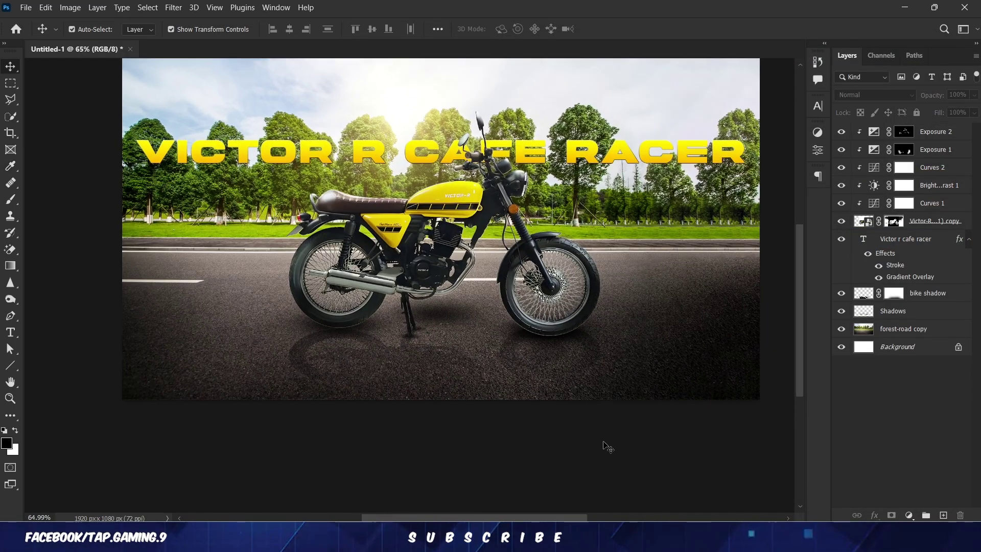
# Add white Bengali text ছোট মরিচ on the road and reduce it to ছোট at 101.41 pt beside the rear wheel.
pyautogui.click(10, 331)
pyautogui.click(198, 317)
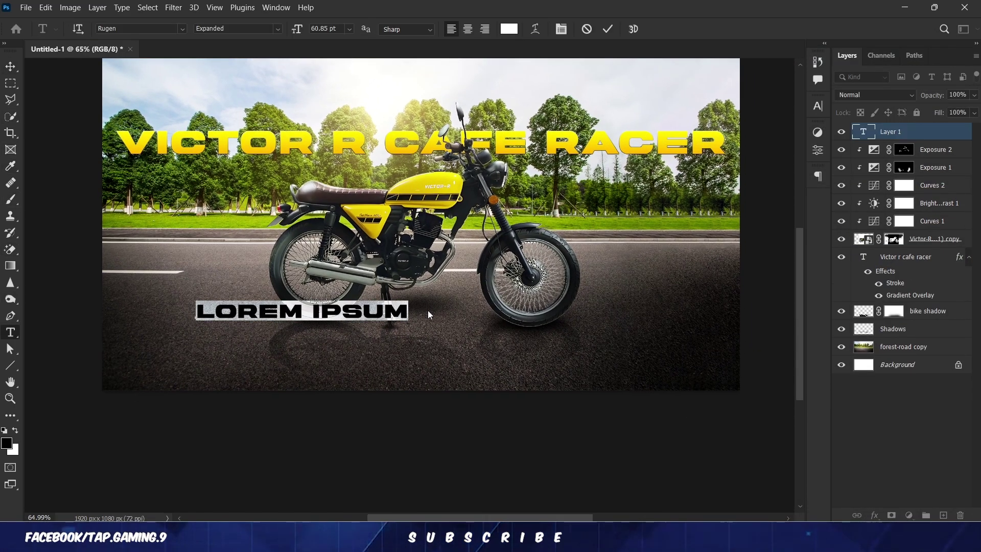
pyautogui.write('ছোট মরিচ')
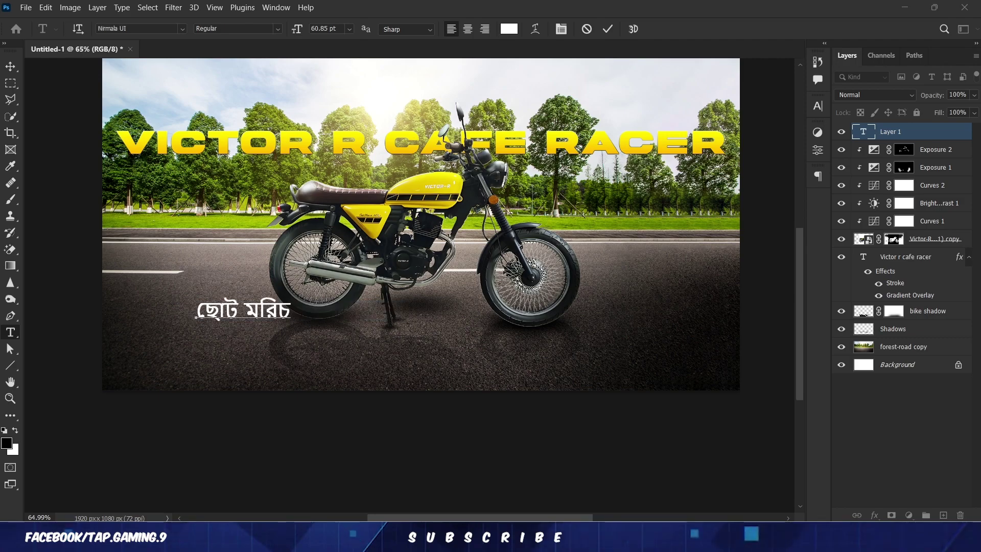
pyautogui.click(607, 29)
pyautogui.press('v')
pyautogui.moveTo(245, 309); pyautogui.dragTo(562, 320)
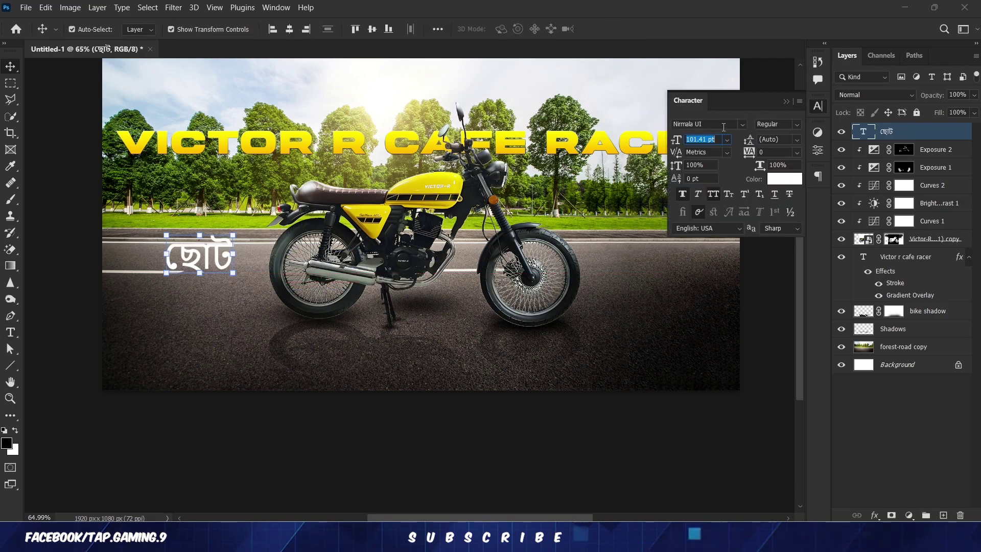
# Apply a heavier Bengali typeface to ছোট and add the matching word মরিচ beside the front wheel.
pyautogui.click(742, 124)
pyautogui.scroll(3, 781, 224)
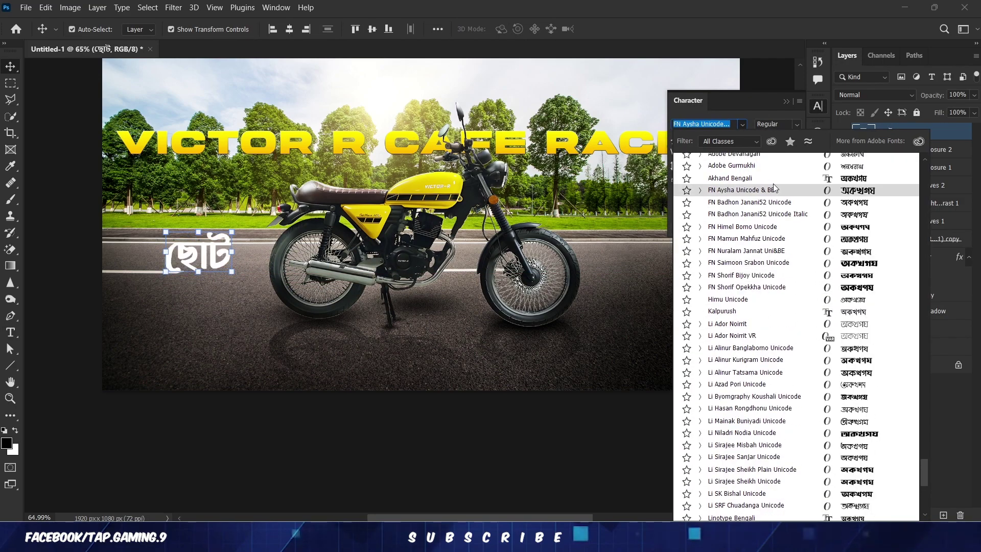
pyautogui.scroll(2, 755, 245)
pyautogui.scroll(-7, 766, 345)
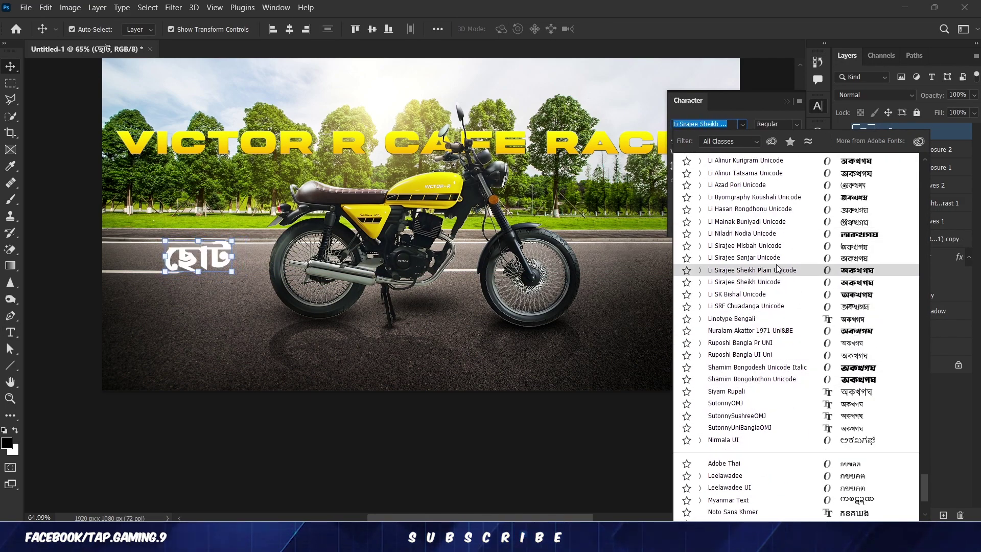
pyautogui.scroll(7, 761, 264)
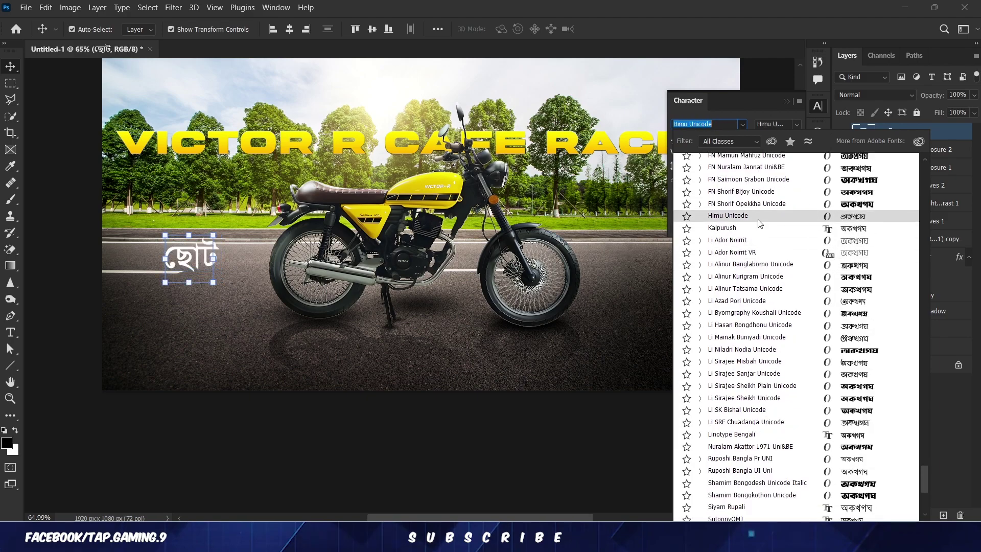
pyautogui.scroll(-5, 770, 325)
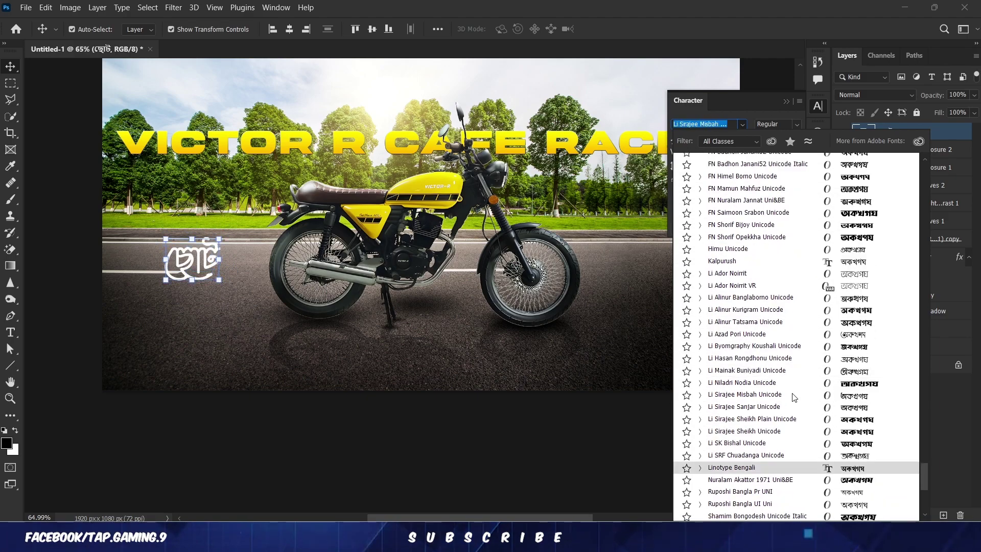
pyautogui.click(751, 466)
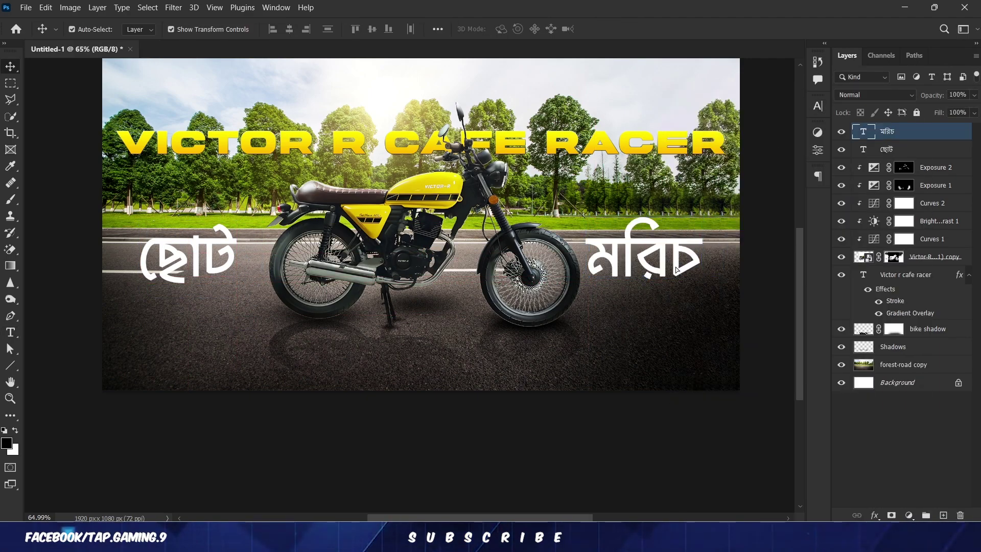
# Move the ছোট and মরিচ texts lower on the road, on either side of the motorcycle.
pyautogui.moveTo(211, 269); pyautogui.dragTo(195, 298)
pyautogui.click(427, 428)
pyautogui.scroll(-3, 437, 425)
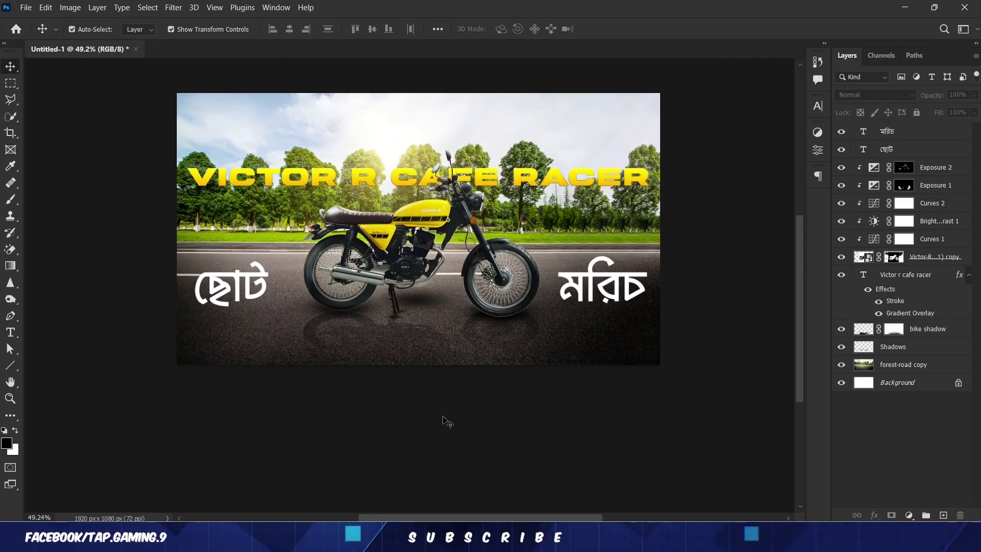
pyautogui.scroll(2, 445, 421)
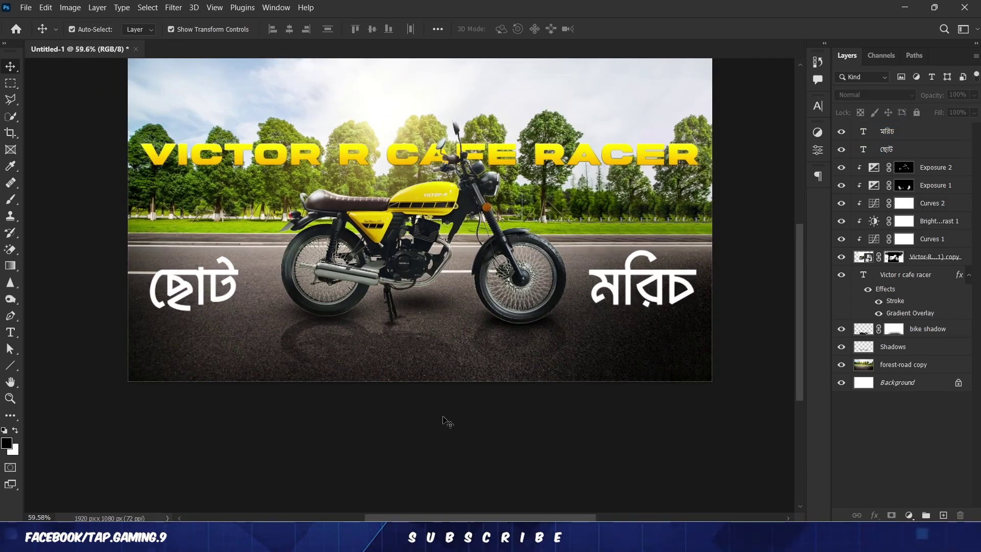
# Give the title a red Normal Drop Shadow at 100% opacity, 90° angle, 20% spread and 0 px size, and hide its Stroke.
pyautogui.click(611, 155)
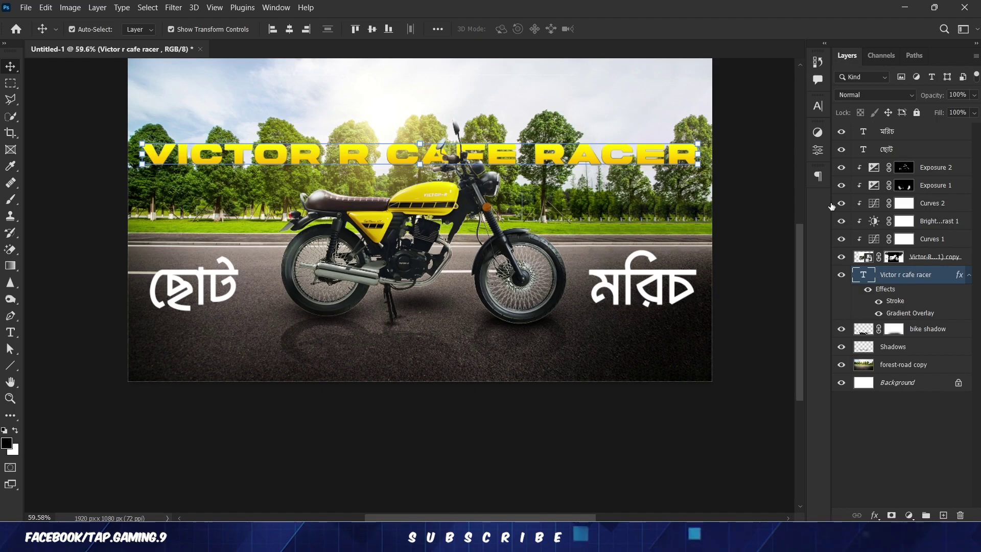
pyautogui.doubleClick(944, 275)
pyautogui.click(561, 289)
pyautogui.moveTo(804, 111); pyautogui.dragTo(843, 111)
pyautogui.moveTo(759, 178); pyautogui.dragTo(665, 187)
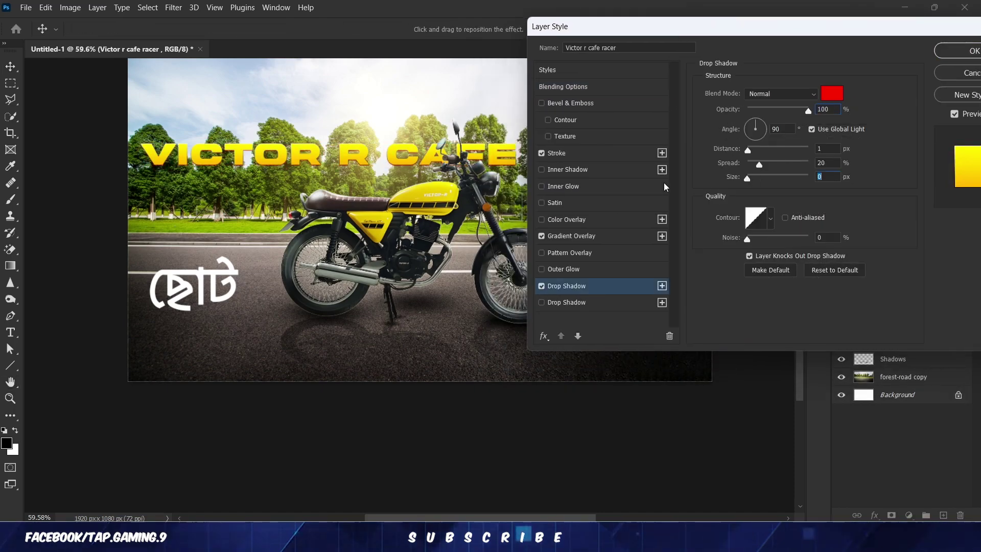
pyautogui.press('Return')
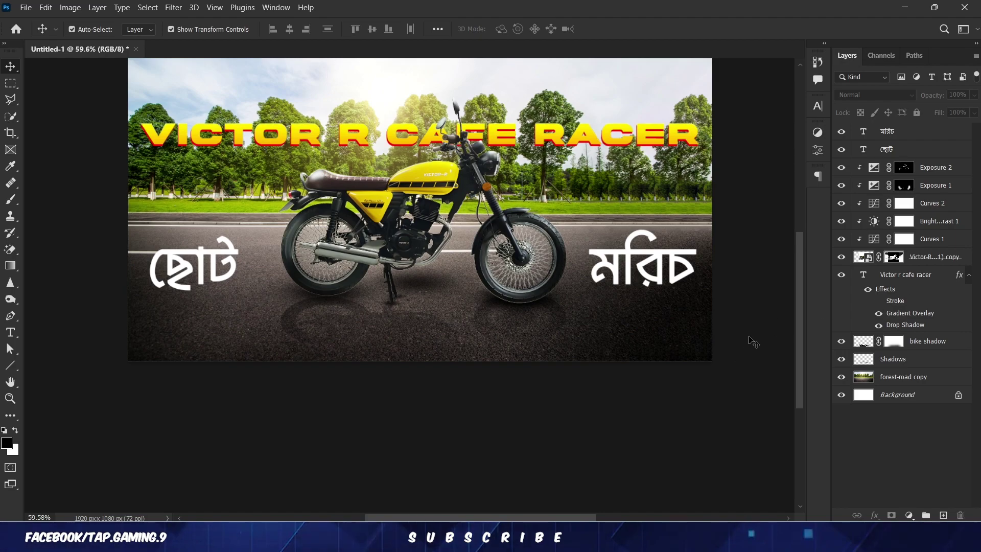
# Move ছোট above মরিচ to stack the two words beside the front wheel.
pyautogui.moveTo(216, 247); pyautogui.dragTo(627, 219)
pyautogui.moveTo(653, 281)
pyautogui.mouseDown()
pyautogui.moveTo(659, 266)
pyautogui.moveTo(651, 274)
pyautogui.mouseUp()
pyautogui.moveTo(632, 242); pyautogui.dragTo(615, 253)
pyautogui.click(739, 286)
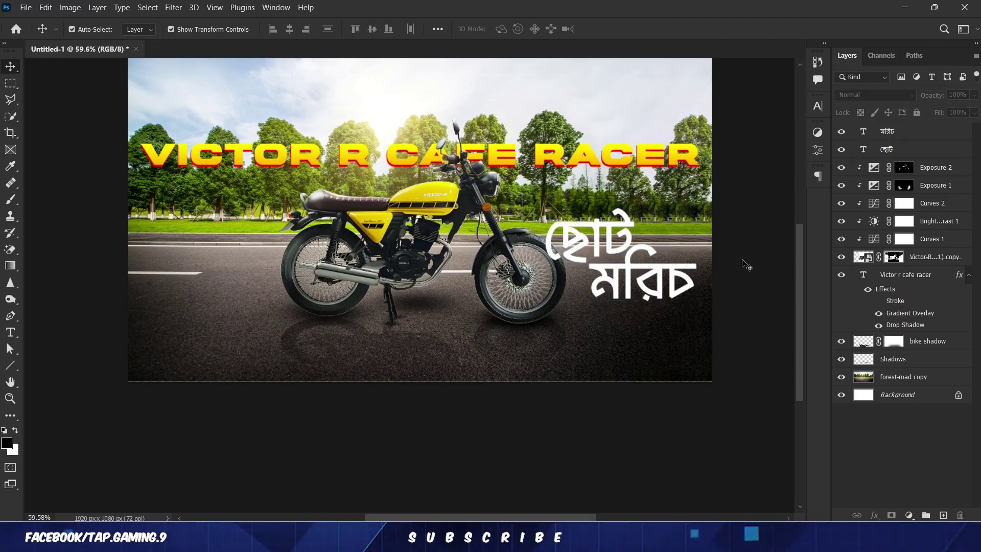
# Shrink ছোট slightly and move both ছোট and মরিচ higher beside the motorcycle's front wheel.
pyautogui.moveTo(623, 221); pyautogui.dragTo(613, 197)
pyautogui.moveTo(623, 185); pyautogui.dragTo(610, 192)
pyautogui.press('Return')
pyautogui.moveTo(638, 255); pyautogui.dragTo(639, 225)
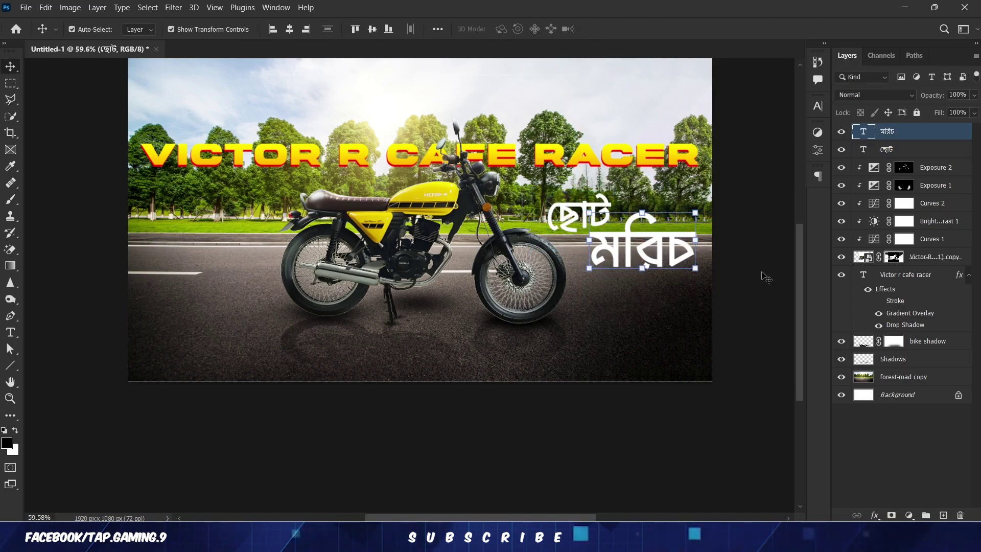
pyautogui.click(757, 260)
# Examine the whole poster composition with the stacked Bengali words beside the motorcycle.
pyautogui.scroll(-1, 758, 262)
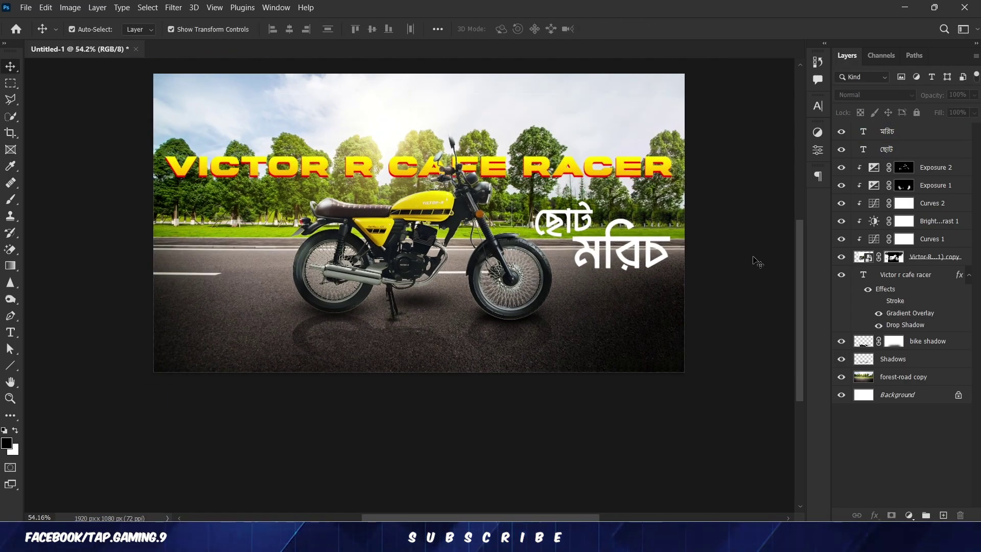
pyautogui.scroll(1, 758, 261)
pyautogui.scroll(-11, 757, 261)
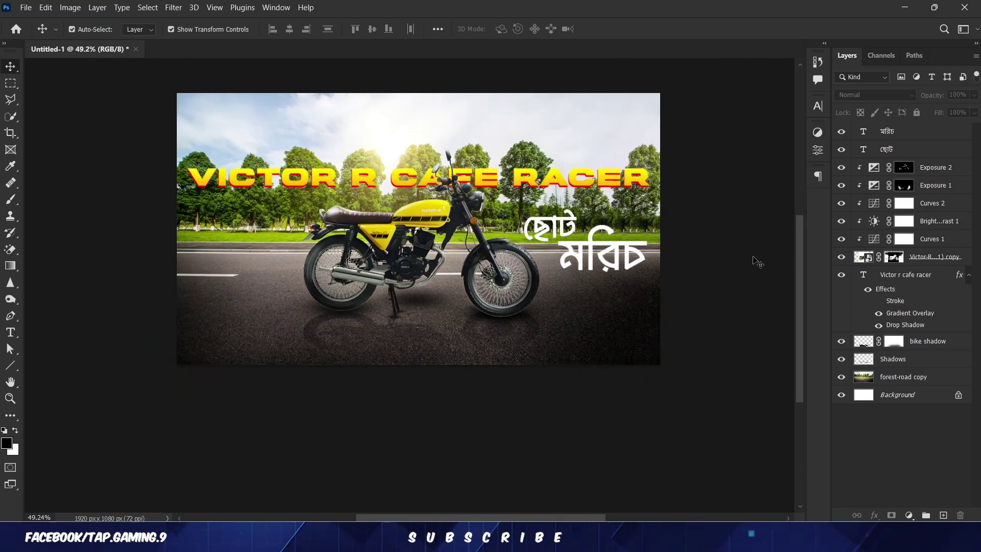
pyautogui.scroll(11, 460, 299)
pyautogui.scroll(-2, 710, 217)
pyautogui.moveTo(730, 207)
pyautogui.mouseDown()
pyautogui.moveTo(633, 224)
pyautogui.moveTo(732, 221)
pyautogui.mouseUp()
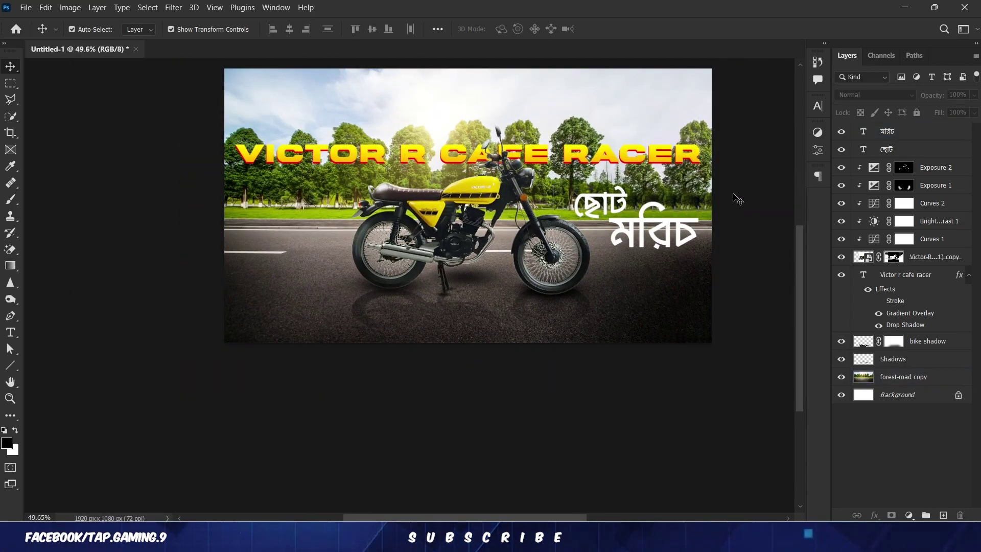
pyautogui.scroll(2, 737, 200)
pyautogui.scroll(-3, 736, 230)
pyautogui.scroll(3, 731, 256)
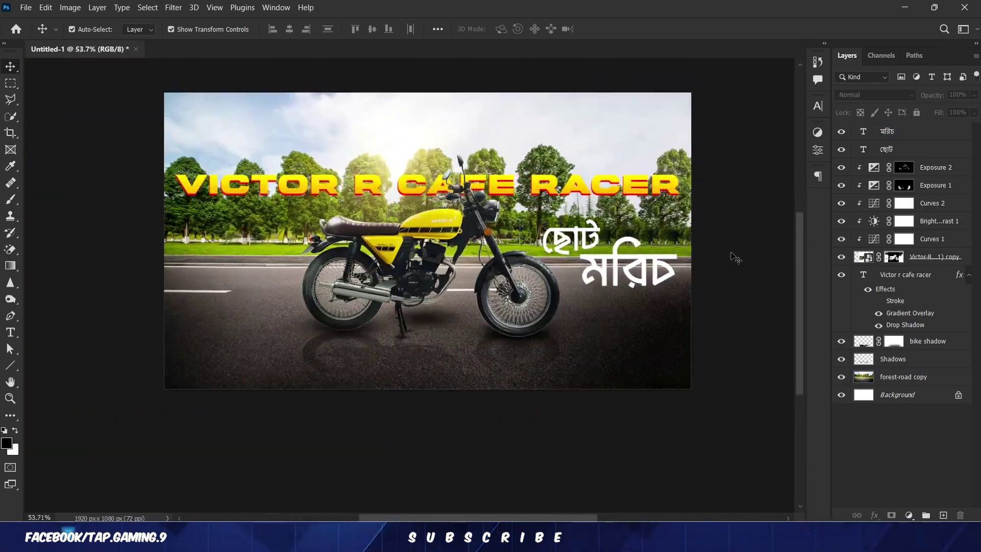
pyautogui.moveTo(735, 246)
pyautogui.mouseDown()
pyautogui.moveTo(732, 256)
pyautogui.moveTo(725, 248)
pyautogui.mouseUp()
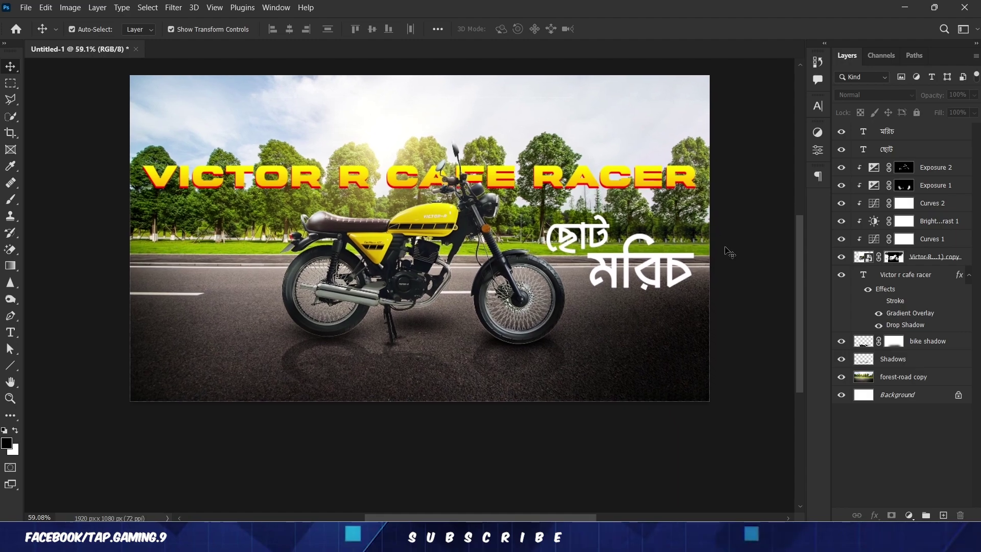
pyautogui.scroll(-2, 718, 248)
pyautogui.scroll(3, 715, 248)
# Set মরিচ in the heavier Li Alinur Kurigram Regular typeface and adjust its placement below ছোট.
pyautogui.click(669, 257)
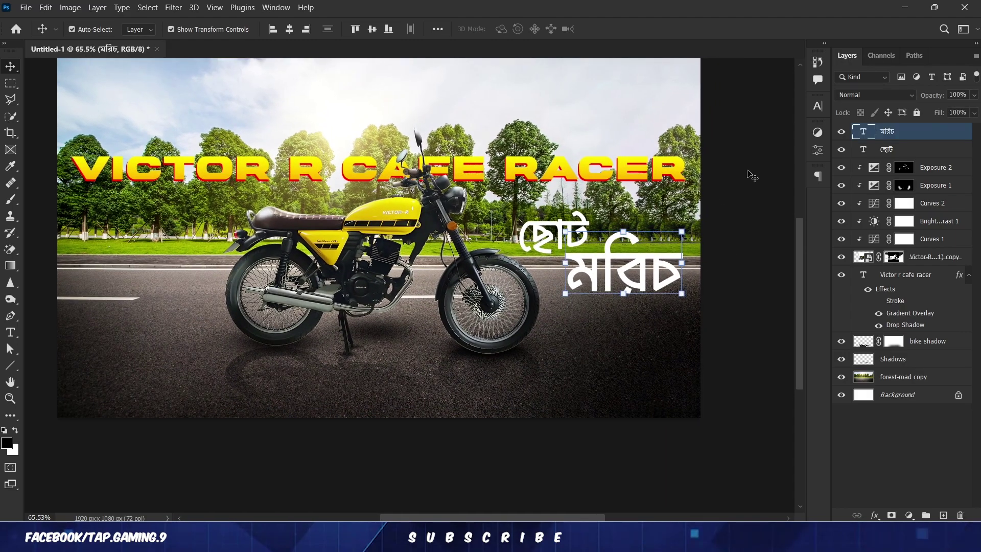
pyautogui.click(821, 111)
pyautogui.click(742, 124)
pyautogui.scroll(-3, 782, 254)
pyautogui.click(740, 182)
pyautogui.click(742, 124)
pyautogui.moveTo(923, 180); pyautogui.dragTo(932, 467)
pyautogui.click(769, 232)
pyautogui.moveTo(675, 272); pyautogui.dragTo(704, 301)
pyautogui.click(797, 153)
pyautogui.click(735, 280)
pyautogui.click(736, 279)
pyautogui.click(787, 101)
# Open the layer style of the ছোট text and enable a linear Gradient Overlay on it.
pyautogui.scroll(1, 735, 238)
pyautogui.moveTo(735, 237); pyautogui.dragTo(783, 227)
pyautogui.rightClick(918, 149)
pyautogui.click(804, 124)
pyautogui.doubleClick(918, 149)
pyautogui.moveTo(572, 25); pyautogui.dragTo(737, 17)
pyautogui.moveTo(603, 220); pyautogui.dragTo(431, 189)
pyautogui.click(646, 226)
pyautogui.click(677, 226)
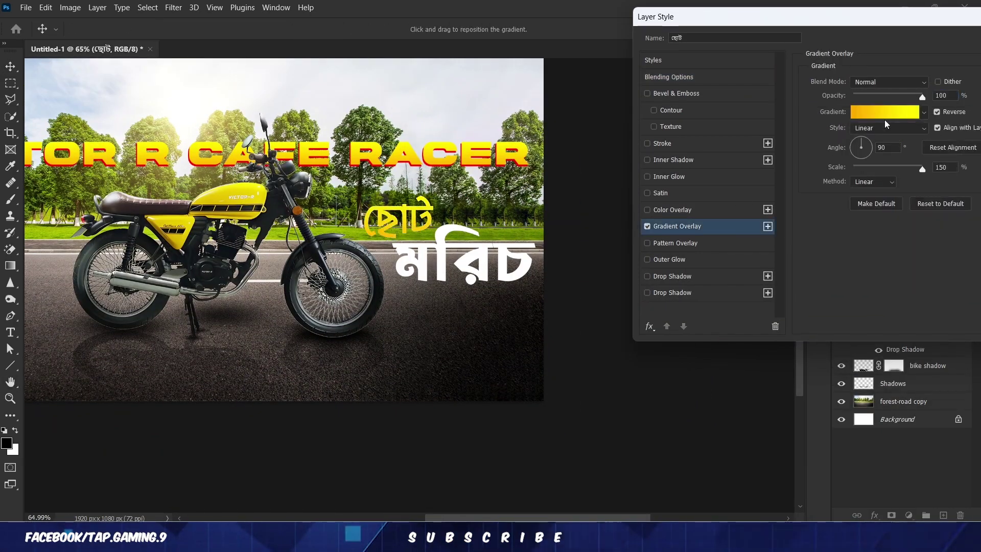
# Set ছোট's overlay gradient from white (ffffff) at location 34 to light grey (ececec) and apply the style.
pyautogui.click(876, 112)
pyautogui.click(660, 391)
pyautogui.write('ffffff')
pyautogui.click(902, 269)
pyautogui.click(863, 330)
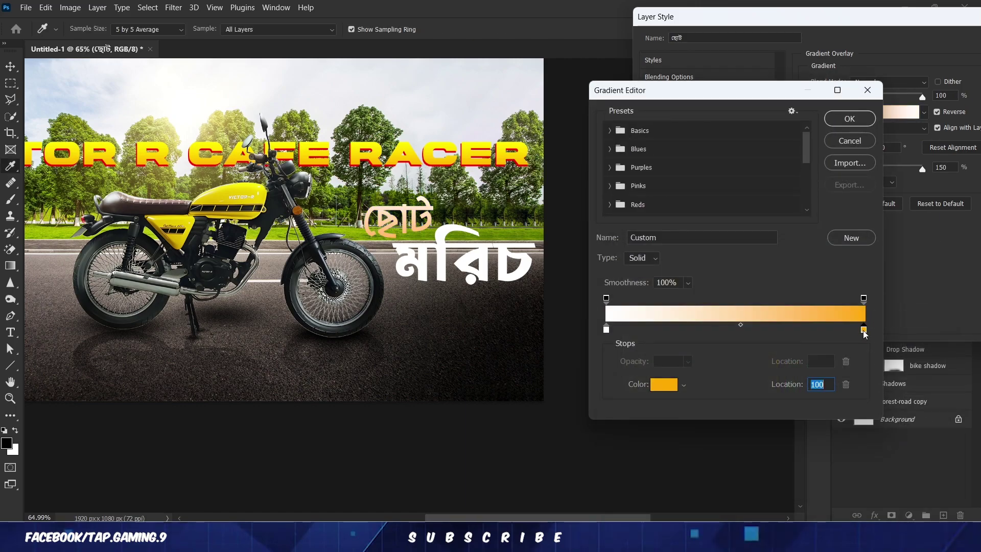
pyautogui.click(657, 388)
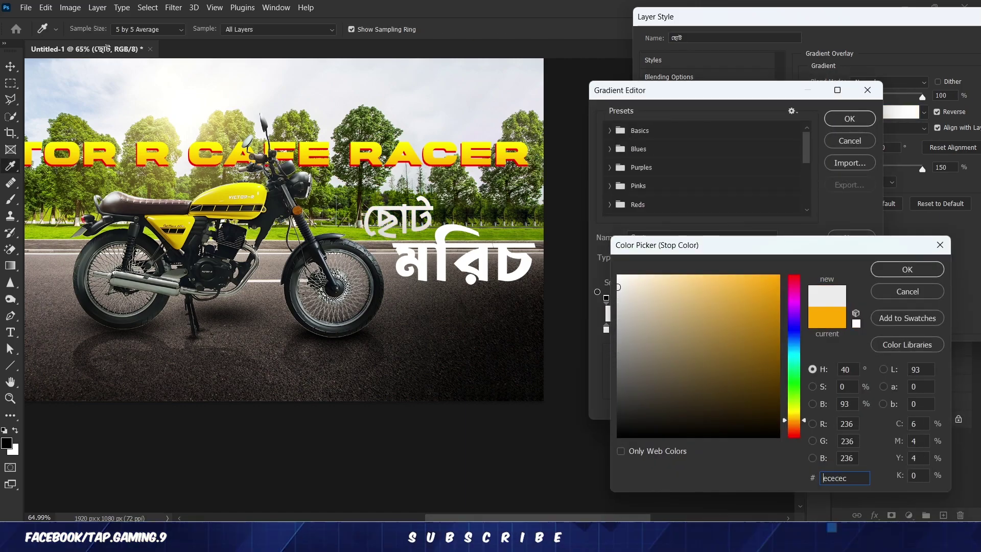
pyautogui.click(906, 270)
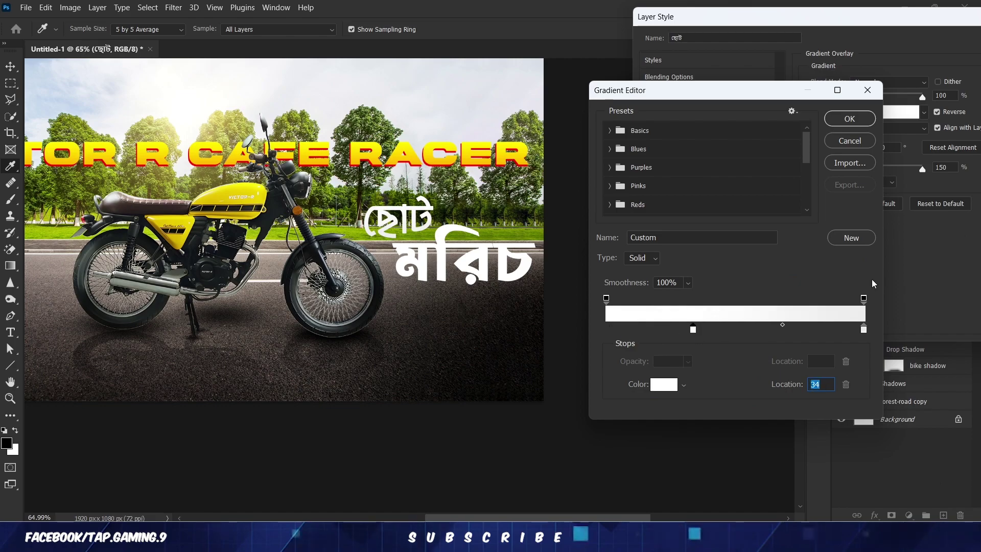
pyautogui.press('Return')
pyautogui.press('Return')
# Copy ছোট's Gradient Overlay effect onto the মরিচ text layer.
pyautogui.moveTo(913, 135); pyautogui.dragTo(911, 134)
pyautogui.click(687, 271)
pyautogui.scroll(-4, 687, 271)
pyautogui.scroll(2, 688, 271)
pyautogui.moveTo(616, 281); pyautogui.dragTo(724, 311)
pyautogui.scroll(1, 716, 291)
# Change the end stop of মরিচ's overlay gradient to red for a white-to-red fade.
pyautogui.click(895, 131)
pyautogui.doubleClick(910, 158)
pyautogui.moveTo(638, 40); pyautogui.dragTo(817, 86)
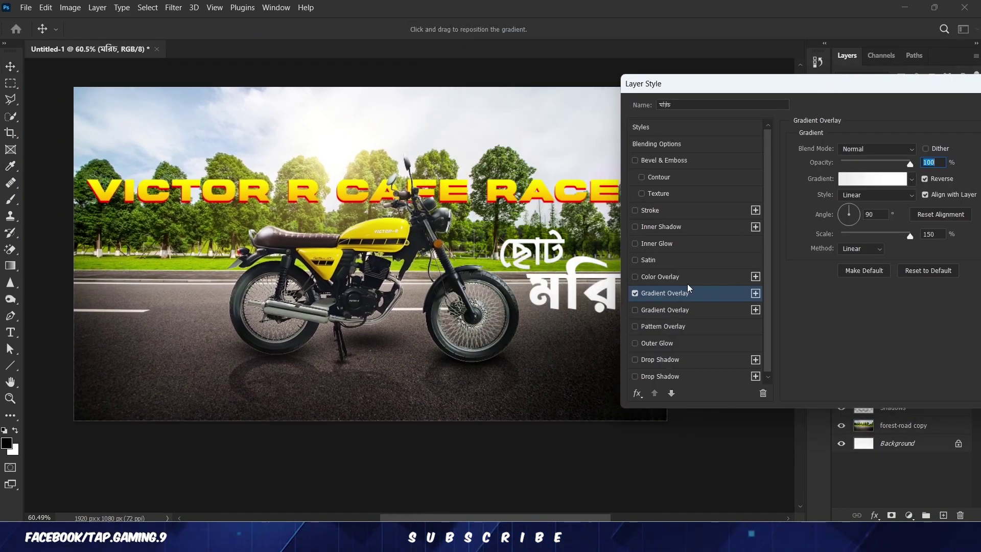
pyautogui.click(874, 178)
pyautogui.doubleClick(864, 329)
pyautogui.moveTo(766, 286); pyautogui.dragTo(808, 241)
pyautogui.click(908, 270)
pyautogui.click(849, 118)
pyautogui.moveTo(886, 88); pyautogui.dragTo(860, 98)
pyautogui.press('Return')
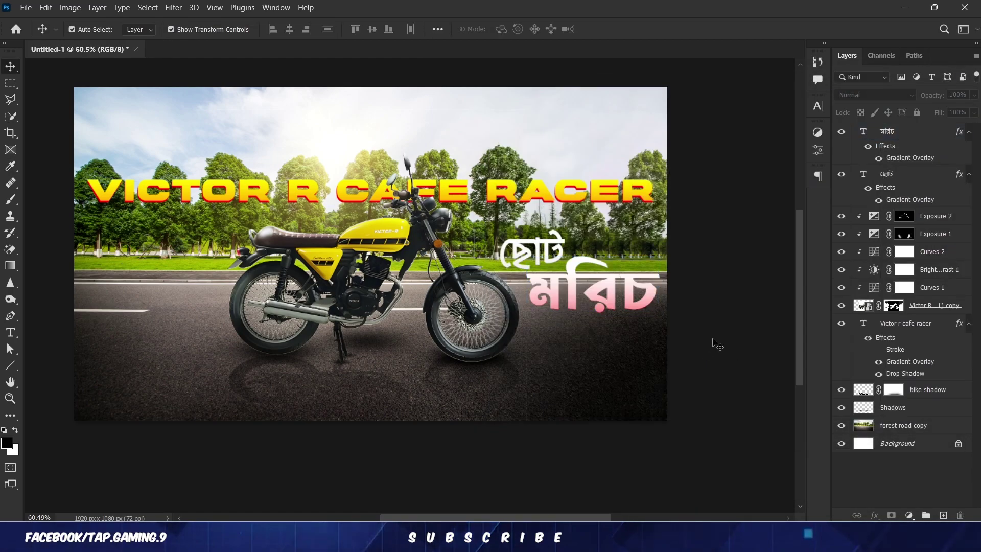
# Hide the Gradient Overlay effect on the মরিচ text layer.
pyautogui.scroll(1, 722, 333)
pyautogui.click(879, 158)
pyautogui.scroll(-3, 674, 300)
pyautogui.scroll(3, 692, 302)
pyautogui.scroll(3, 739, 313)
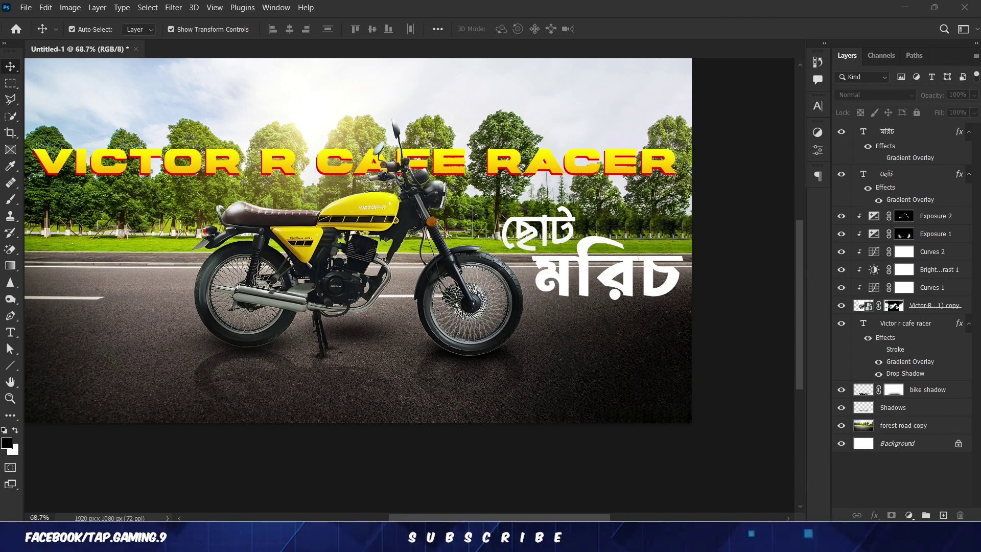
# Place the red chili pepper image (pngwing.com (5)), scaled to about 43% and rotated about 22°, above মরিচ.
pyautogui.moveTo(393, 233); pyautogui.dragTo(473, 238)
pyautogui.moveTo(552, 160); pyautogui.dragTo(439, 244)
pyautogui.moveTo(425, 270); pyautogui.dragTo(629, 224)
pyautogui.moveTo(619, 257); pyautogui.dragTo(625, 227)
pyautogui.moveTo(645, 188); pyautogui.dragTo(651, 204)
pyautogui.moveTo(627, 230); pyautogui.dragTo(657, 240)
pyautogui.moveTo(602, 231); pyautogui.dragTo(556, 244)
pyautogui.click(631, 30)
# Try a vertical flip of the chili pepper over মরিচ and flip it back.
pyautogui.rightClick(639, 237)
pyautogui.click(629, 242)
pyautogui.hotkey('ctrl', 't')
pyautogui.rightClick(635, 238)
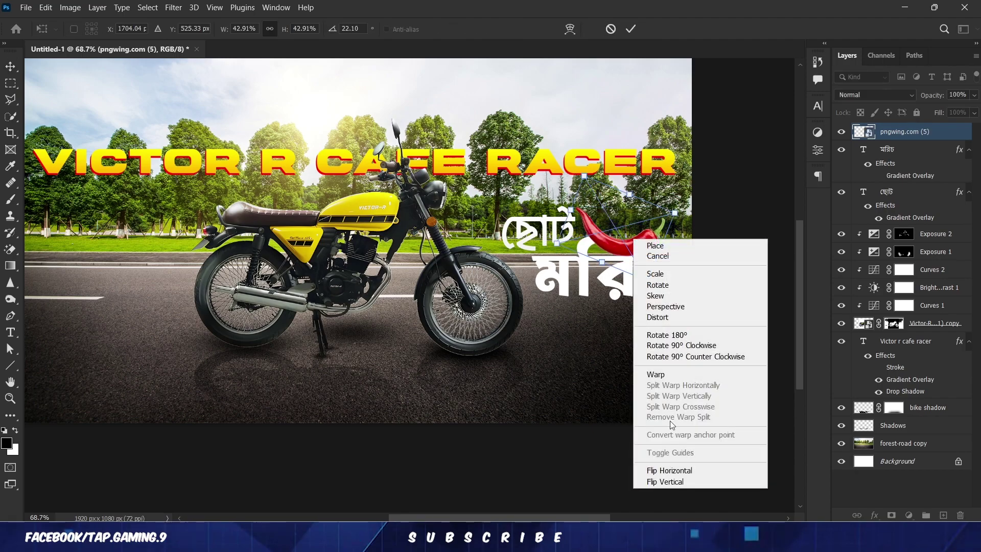
pyautogui.click(669, 482)
pyautogui.click(631, 30)
pyautogui.moveTo(660, 218); pyautogui.dragTo(673, 293)
pyautogui.hotkey('ctrl', 't')
pyautogui.moveTo(610, 219)
pyautogui.mouseDown()
pyautogui.moveTo(632, 222)
pyautogui.moveTo(615, 237)
pyautogui.mouseUp()
pyautogui.rightClick(612, 233)
pyautogui.click(652, 475)
# Scale, rotate and position the chili pepper so it curves from the end of ছোট across the top of মরিচ.
pyautogui.moveTo(603, 286); pyautogui.dragTo(616, 269)
pyautogui.moveTo(516, 310); pyautogui.dragTo(485, 243)
pyautogui.moveTo(625, 271); pyautogui.dragTo(661, 260)
pyautogui.moveTo(521, 208); pyautogui.dragTo(534, 277)
pyautogui.moveTo(628, 233); pyautogui.dragTo(521, 244)
pyautogui.moveTo(630, 162); pyautogui.dragTo(649, 198)
pyautogui.moveTo(581, 233); pyautogui.dragTo(636, 235)
pyautogui.moveTo(493, 231); pyautogui.dragTo(481, 231)
pyautogui.press('Return')
# Nudge the chili pepper so its tip meets ছোট and its belly rests on মরিচ's headline stroke.
pyautogui.scroll(5, 753, 308)
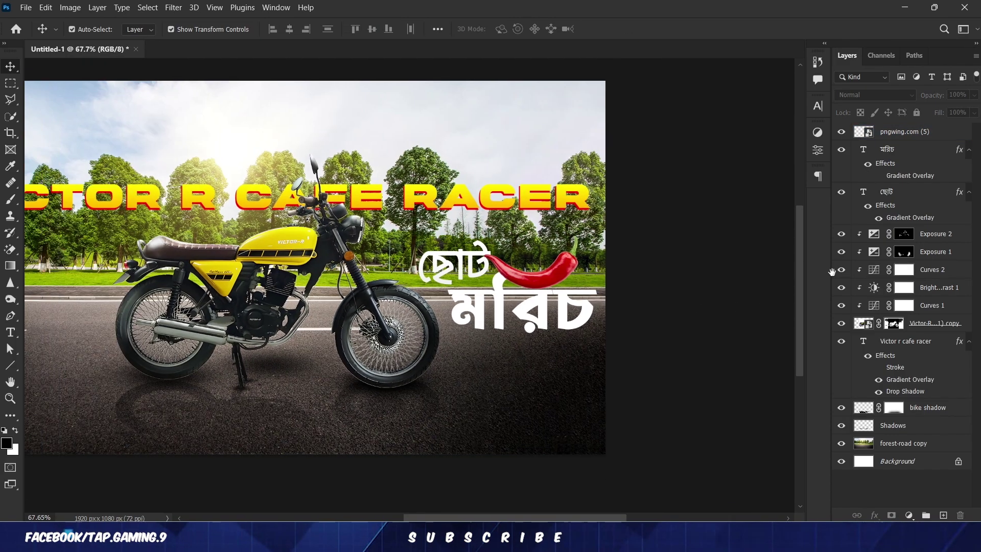
pyautogui.scroll(3, 687, 276)
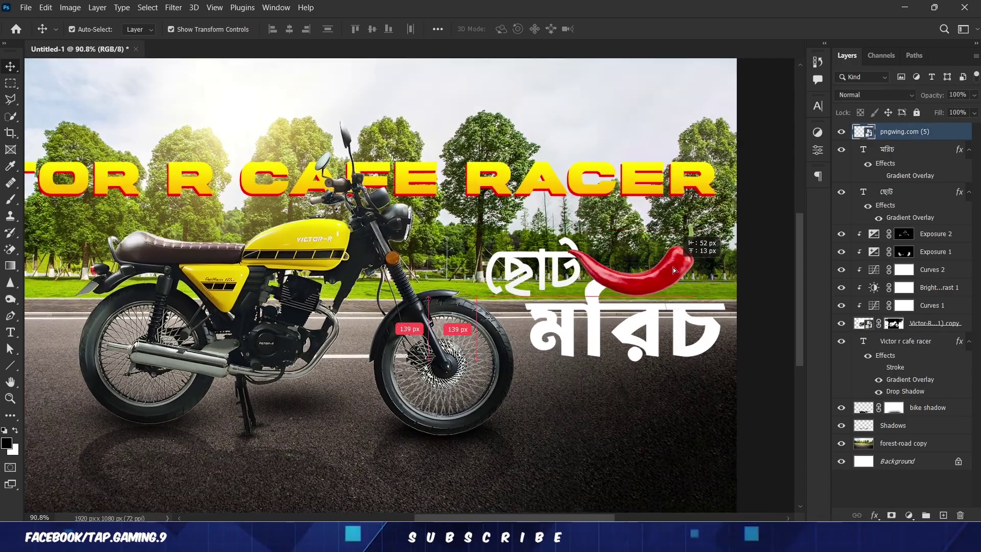
pyautogui.hotkey('ctrl', 't')
pyautogui.moveTo(680, 266); pyautogui.dragTo(680, 273)
pyautogui.scroll(4, 680, 273)
pyautogui.click(630, 29)
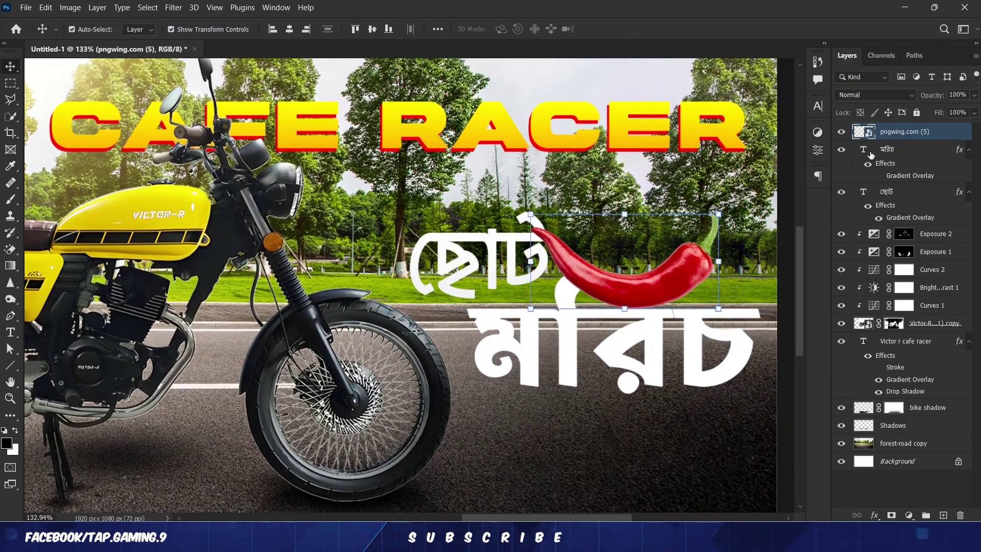
# Load মরিচ's outline as a selection, rasterize the chili layer and erase the part covering the curved upper letter stroke.
pyautogui.keyDown('ctrl'); pyautogui.click(863, 150); pyautogui.keyUp('ctrl')
pyautogui.click(10, 250)
pyautogui.hotkey('shift', 'e')
pyautogui.click(581, 224)
pyautogui.click(528, 240)
pyautogui.moveTo(567, 283); pyautogui.dragTo(610, 285)
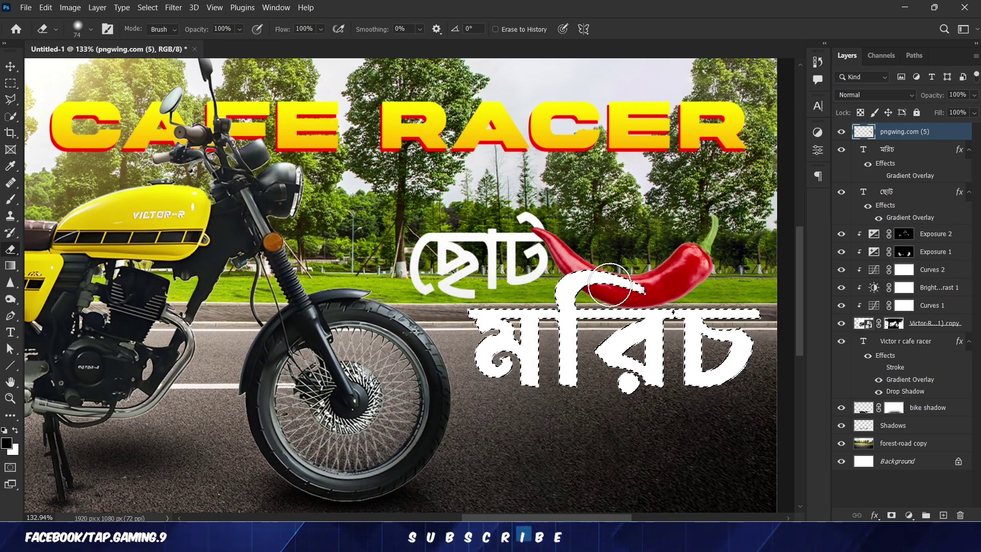
pyautogui.scroll(-9, 616, 353)
pyautogui.press('v')
pyautogui.click(713, 370)
pyautogui.scroll(3, 721, 373)
pyautogui.moveTo(696, 336); pyautogui.dragTo(730, 362)
# Give the chili pepper a white edge Inner Glow at about 24% opacity and 9 px size, and change its blend mode.
pyautogui.rightClick(915, 132)
pyautogui.click(780, 7)
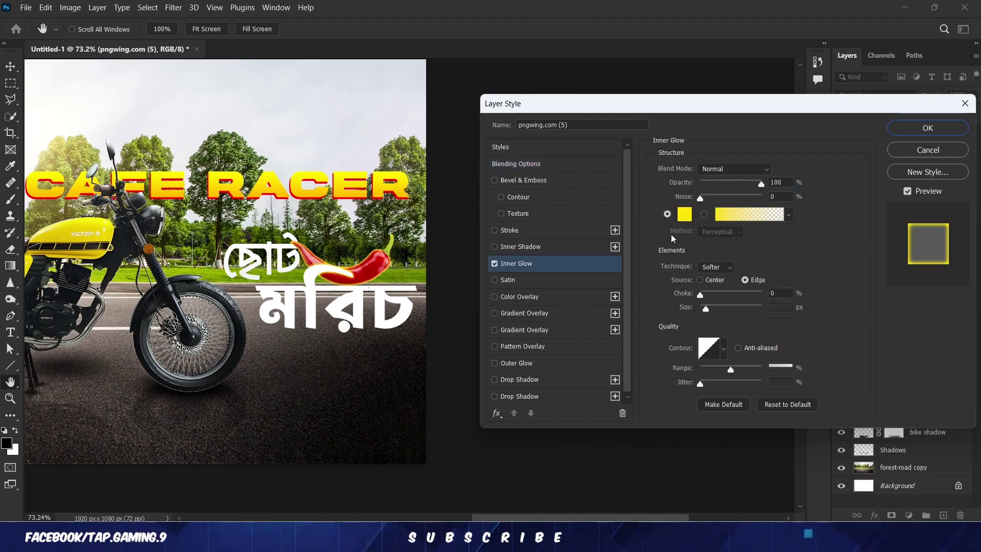
pyautogui.click(684, 214)
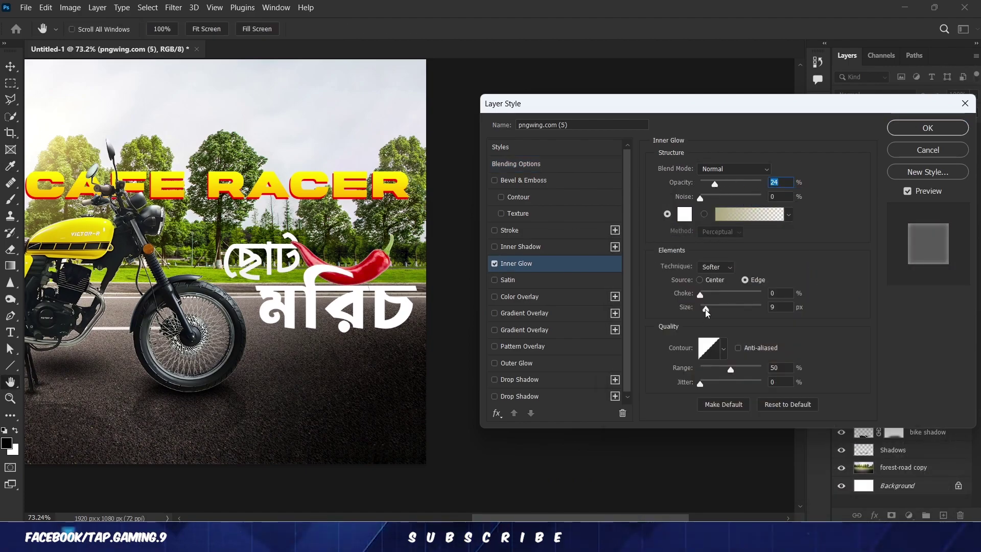
pyautogui.click(734, 169)
pyautogui.click(715, 208)
pyautogui.moveTo(714, 184); pyautogui.dragTo(713, 184)
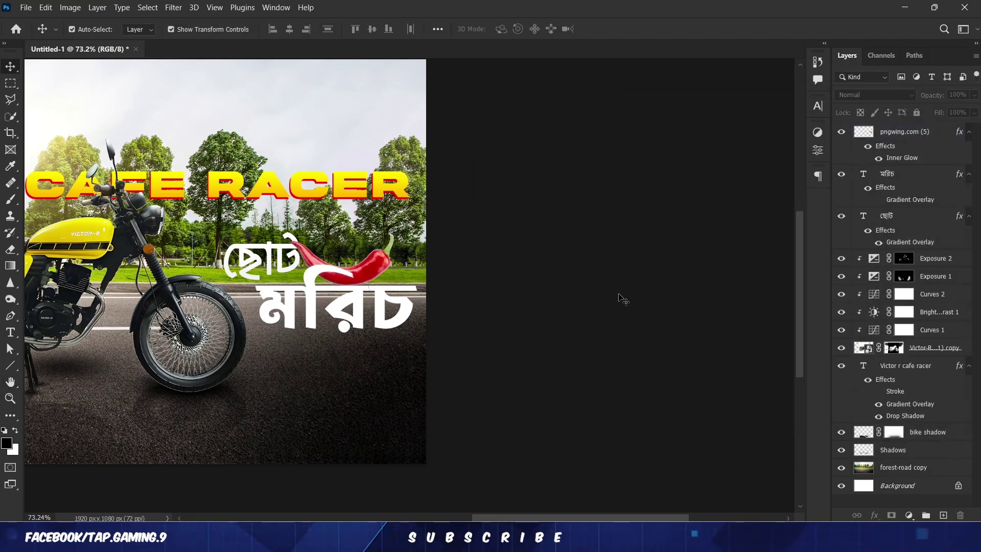
# Examine the chili pepper's edges and overlap with the Bengali letters up close and in the full poster.
pyautogui.scroll(13, 670, 281)
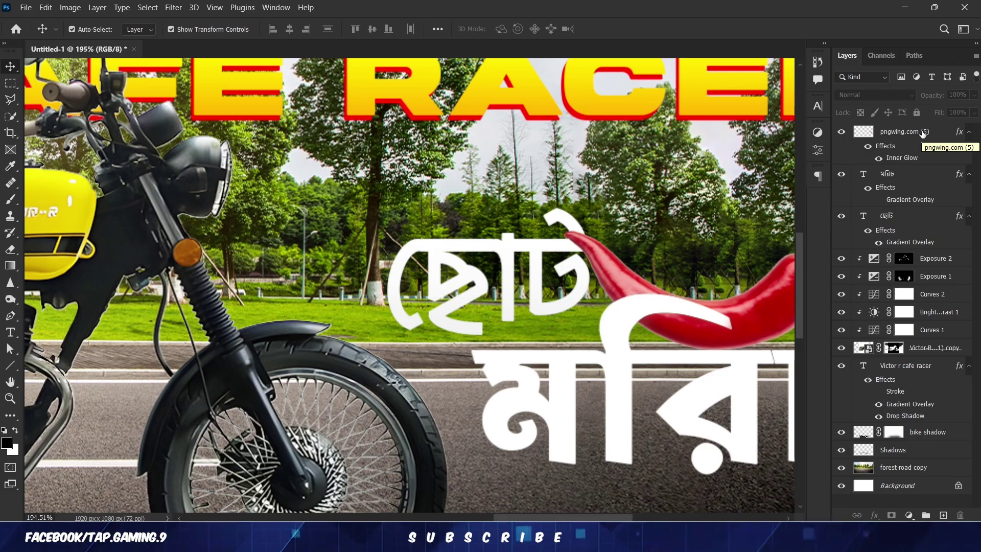
pyautogui.moveTo(543, 249); pyautogui.dragTo(534, 248)
pyautogui.scroll(-18, 536, 248)
pyautogui.click(694, 352)
pyautogui.scroll(6, 705, 348)
pyautogui.scroll(1, 772, 338)
pyautogui.moveTo(772, 338); pyautogui.dragTo(669, 341)
# Try a bright red text color on মরিচ.
pyautogui.click(671, 307)
pyautogui.click(817, 105)
pyautogui.click(784, 179)
pyautogui.click(708, 267)
pyautogui.moveTo(718, 243); pyautogui.dragTo(840, 201)
pyautogui.click(957, 214)
# Try a softer red shade for the মরিচ text color and cancel the change.
pyautogui.moveTo(775, 314); pyautogui.dragTo(649, 313)
pyautogui.click(542, 312)
pyautogui.click(790, 180)
pyautogui.moveTo(731, 235); pyautogui.dragTo(784, 220)
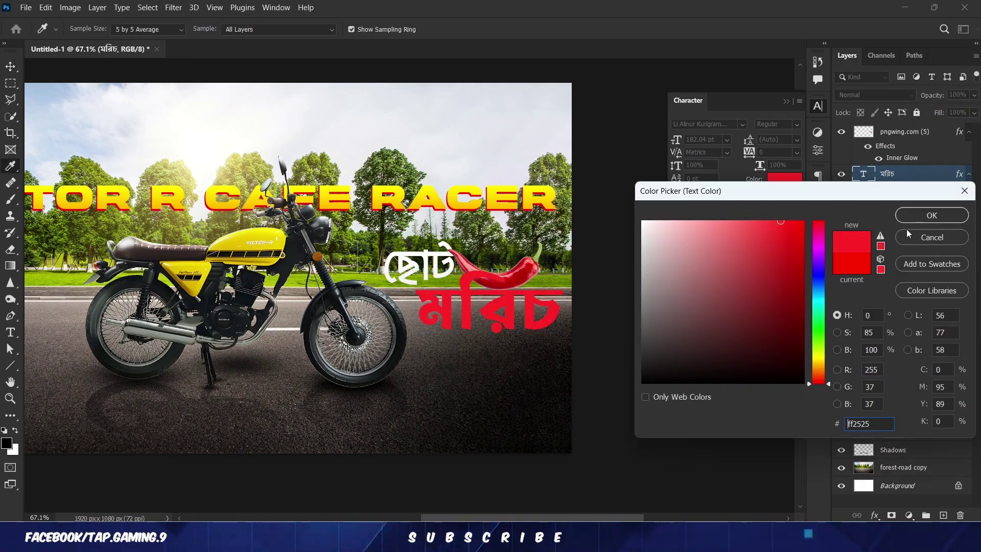
pyautogui.click(931, 237)
# Set the text color back to white and apply it to the মরিচ layer.
pyautogui.click(624, 312)
pyautogui.click(784, 179)
pyautogui.moveTo(721, 284); pyautogui.dragTo(640, 219)
pyautogui.click(930, 215)
pyautogui.click(787, 102)
pyautogui.click(889, 174)
pyautogui.click(817, 106)
pyautogui.click(784, 178)
pyautogui.moveTo(710, 265); pyautogui.dragTo(584, 171)
pyautogui.click(931, 215)
# Add a white Solid Color fill layer directly above the মরিচ text layer.
pyautogui.click(727, 218)
pyautogui.moveTo(664, 306); pyautogui.dragTo(773, 297)
pyautogui.scroll(-3, 777, 299)
pyautogui.moveTo(779, 299); pyautogui.dragTo(593, 287)
pyautogui.scroll(20, 583, 285)
pyautogui.scroll(6, 593, 287)
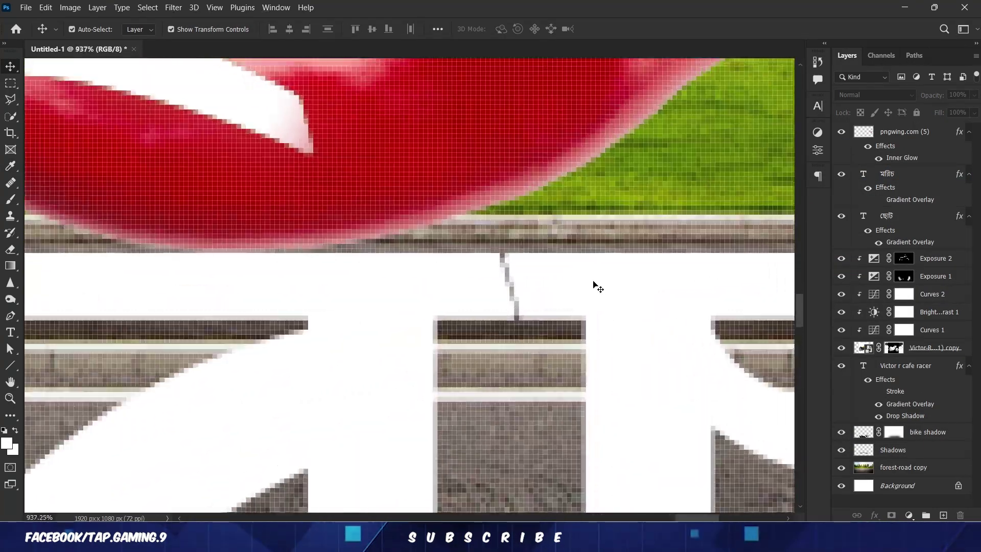
pyautogui.click(891, 174)
pyautogui.click(909, 515)
pyautogui.click(899, 293)
pyautogui.click(931, 214)
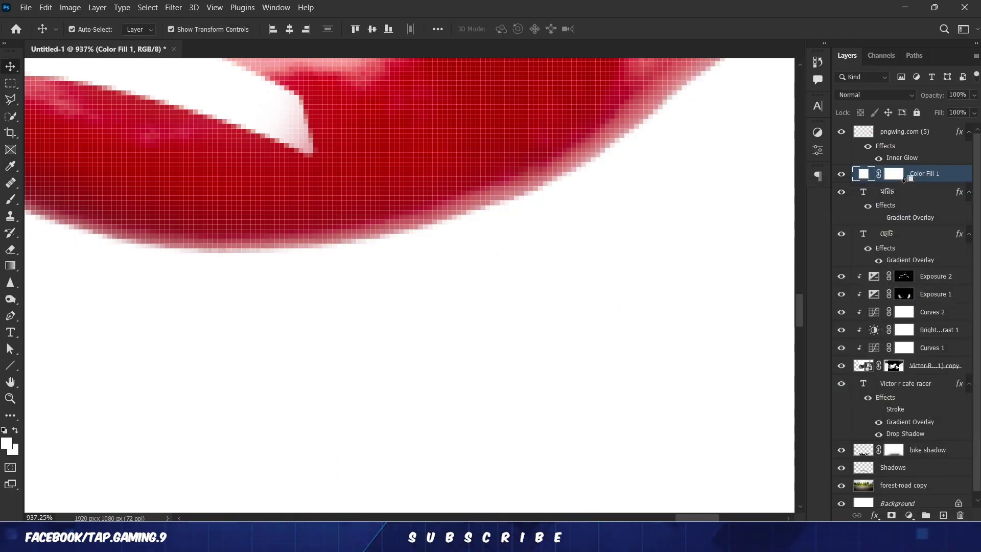
# Try clipping the Color Fill layer to the মরিচ text layer and delete the fill layer.
pyautogui.keyDown('alt'); pyautogui.click(910, 182); pyautogui.keyUp('alt')
pyautogui.scroll(-15, 697, 299)
pyautogui.scroll(15, 714, 302)
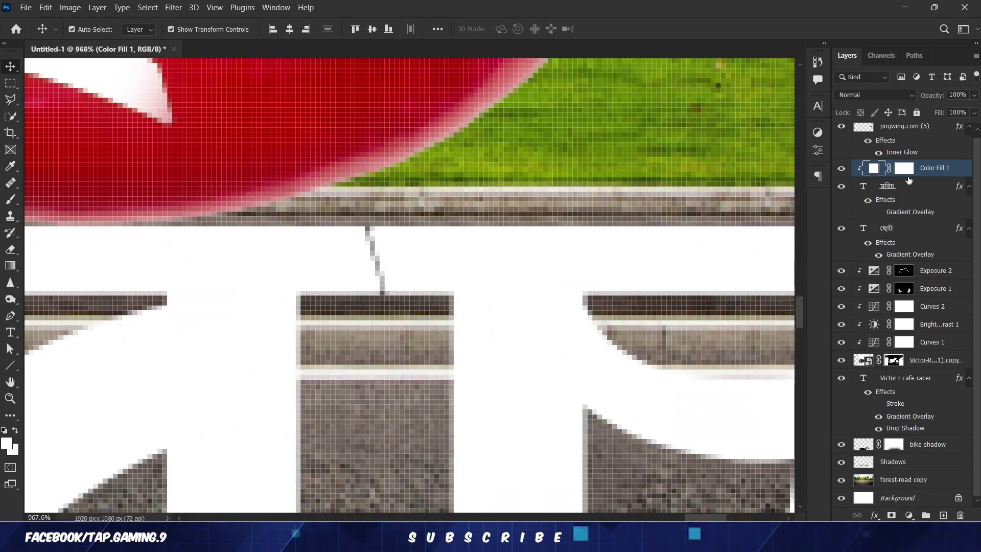
pyautogui.scroll(-7, 607, 256)
pyautogui.press('Delete')
# Add a new layer above মরিচ and brush white over the thin gap in its headline stroke below the chili.
pyautogui.click(944, 515)
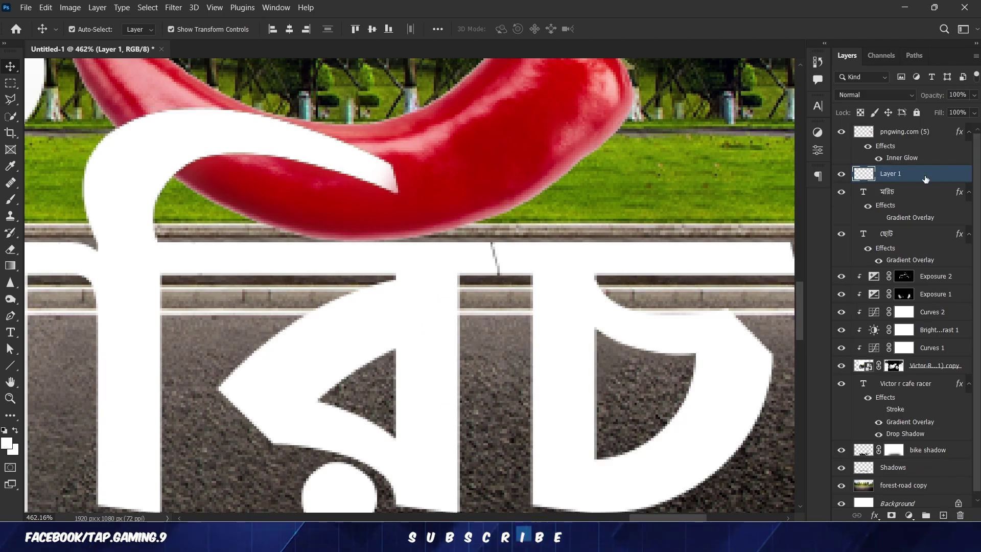
pyautogui.scroll(6, 541, 249)
pyautogui.press('b')
pyautogui.moveTo(460, 275)
pyautogui.mouseDown()
pyautogui.moveTo(504, 278)
pyautogui.moveTo(375, 292)
pyautogui.mouseUp()
pyautogui.scroll(-20, 504, 278)
pyautogui.scroll(20, 459, 289)
pyautogui.moveTo(388, 283)
pyautogui.mouseDown()
pyautogui.moveTo(404, 337)
pyautogui.moveTo(394, 289)
pyautogui.mouseUp()
pyautogui.moveTo(409, 280); pyautogui.dragTo(415, 263)
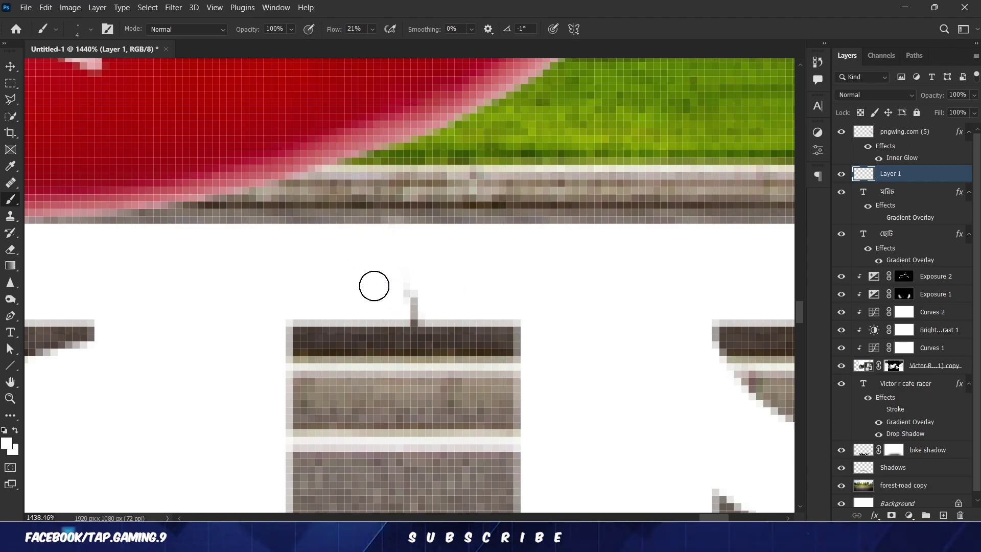
pyautogui.moveTo(422, 309); pyautogui.dragTo(400, 317)
pyautogui.scroll(-20, 532, 265)
pyautogui.press('v')
pyautogui.click(713, 352)
pyautogui.scroll(2, 716, 351)
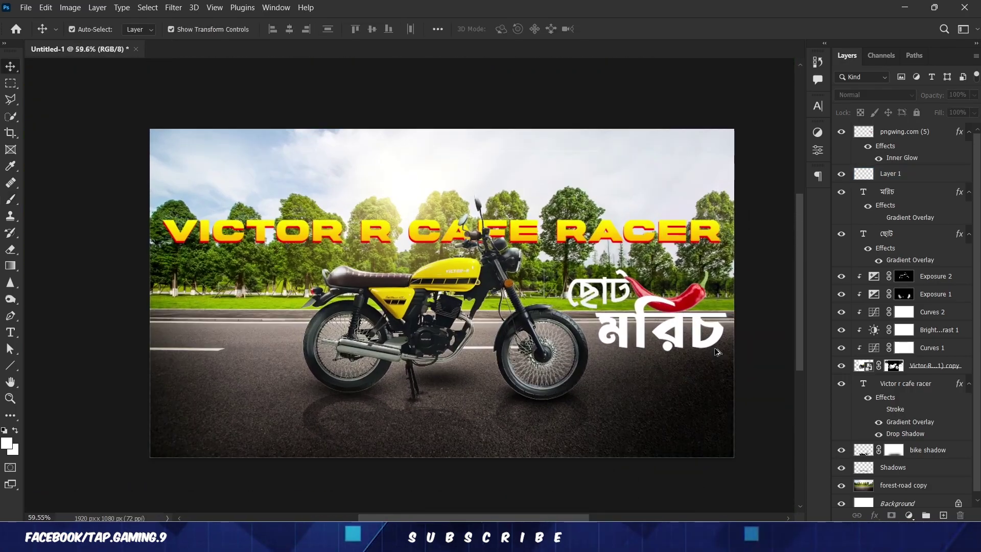
# Give the মরিচ layer an Outer Glow at 15% opacity in a red sampled from the chili, leaving Gradient Overlay off.
pyautogui.doubleClick(910, 218)
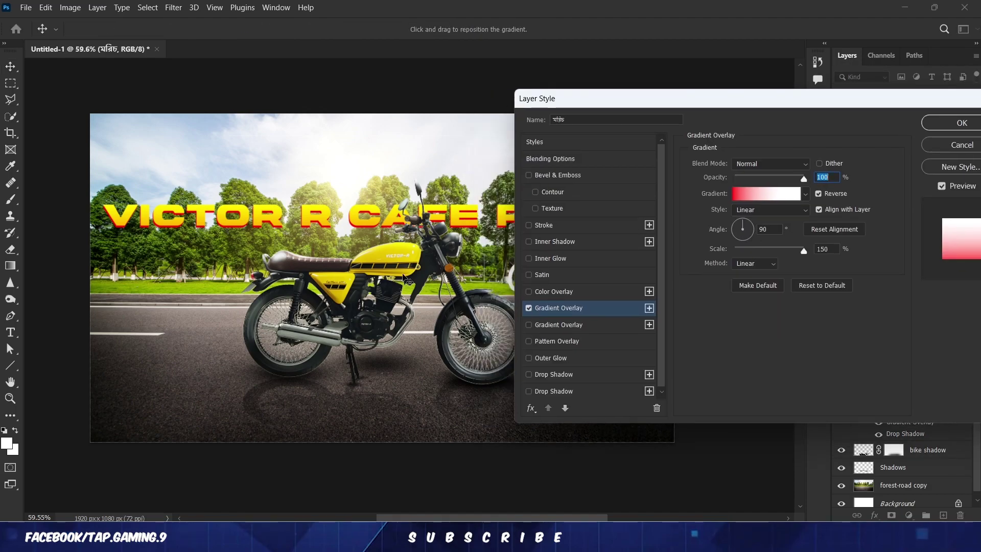
pyautogui.moveTo(252, 266); pyautogui.dragTo(192, 248)
pyautogui.click(529, 307)
pyautogui.click(589, 360)
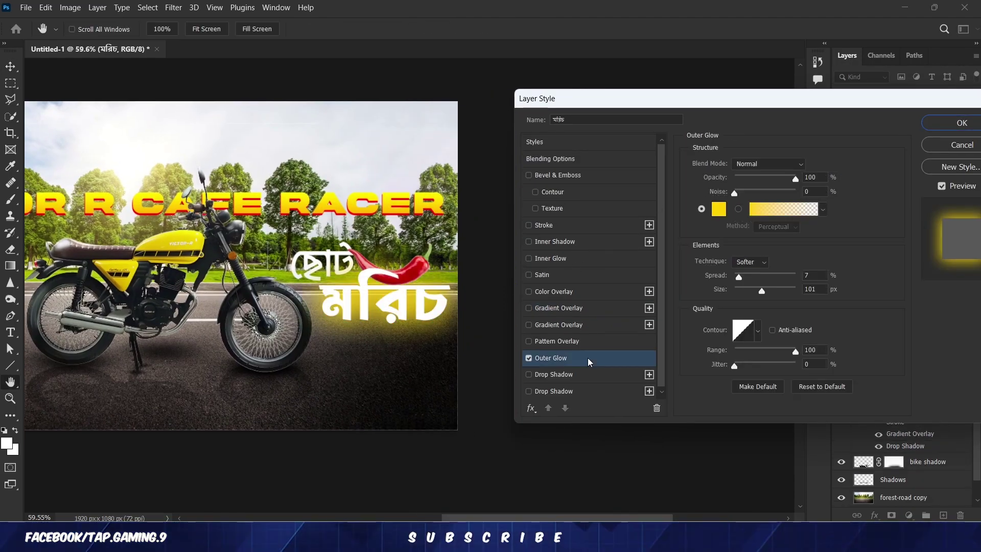
pyautogui.moveTo(790, 177); pyautogui.dragTo(743, 180)
pyautogui.click(718, 209)
pyautogui.click(408, 269)
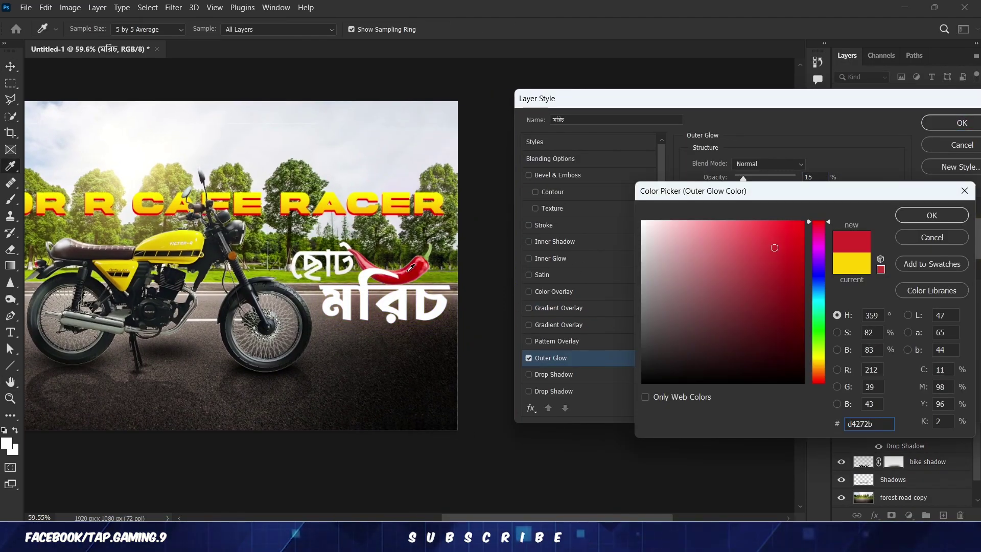
pyautogui.click(920, 219)
pyautogui.scroll(-5, 817, 180)
pyautogui.click(955, 125)
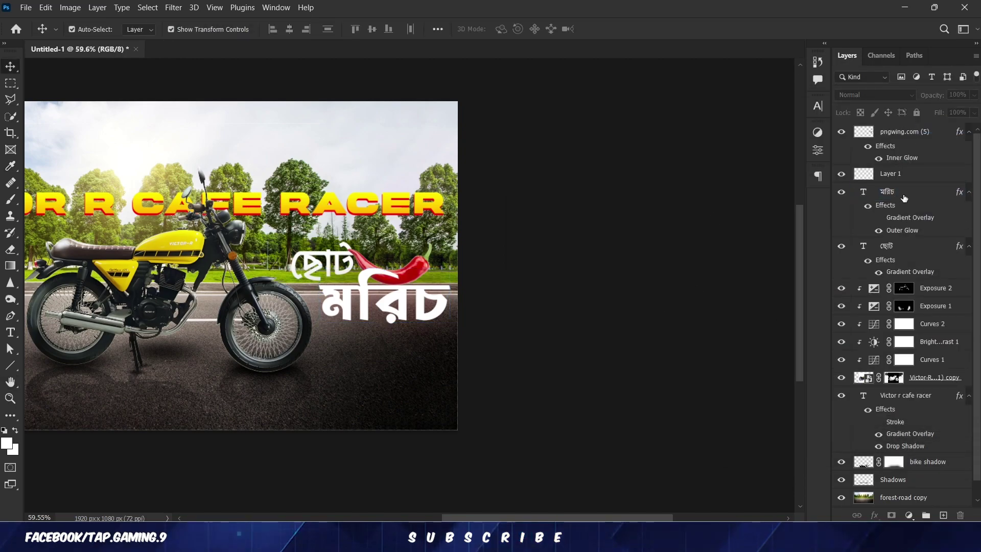
# Copy the Outer Glow effect from the মরিচ layer to the ছোট layer.
pyautogui.moveTo(912, 232); pyautogui.dragTo(897, 254)
pyautogui.scroll(-3, 721, 318)
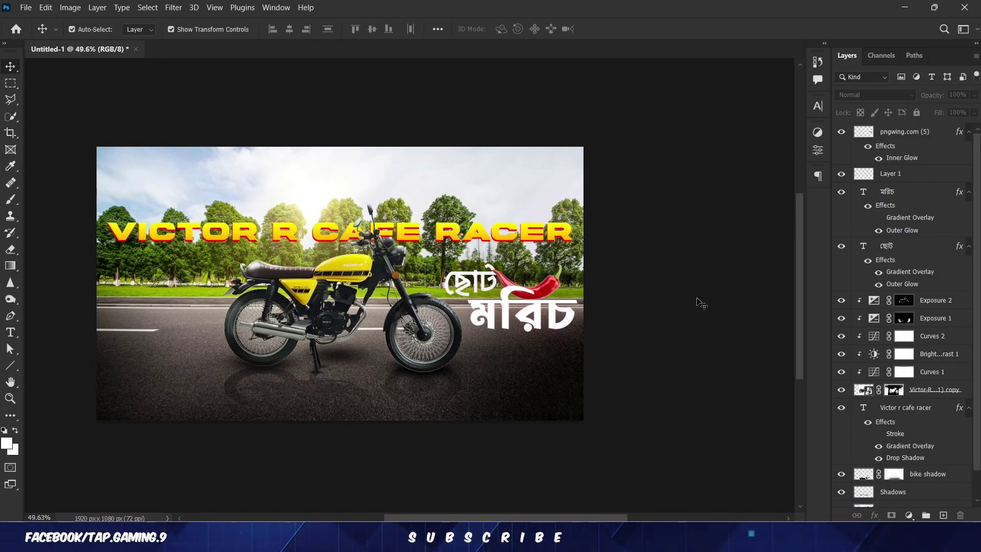
pyautogui.scroll(2, 703, 315)
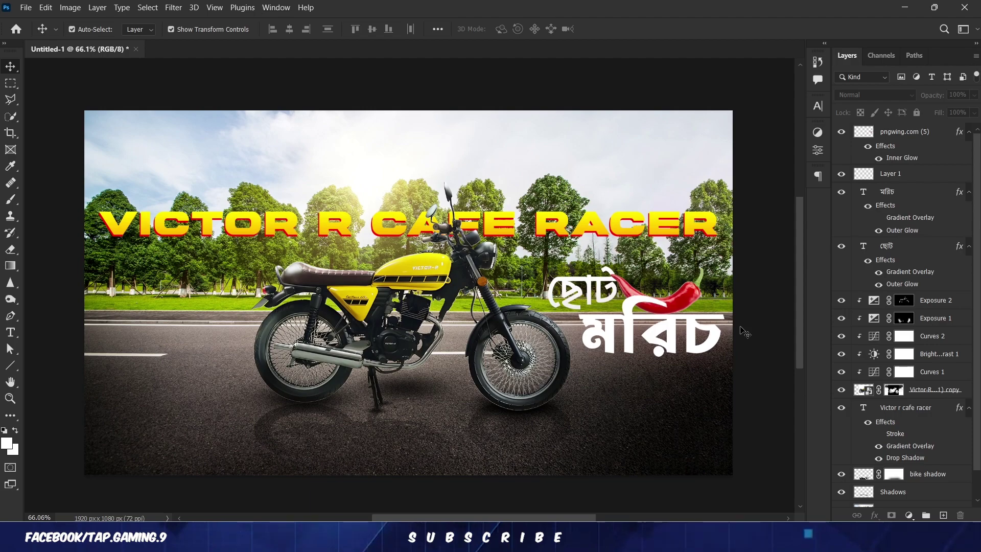
pyautogui.scroll(-3, 722, 333)
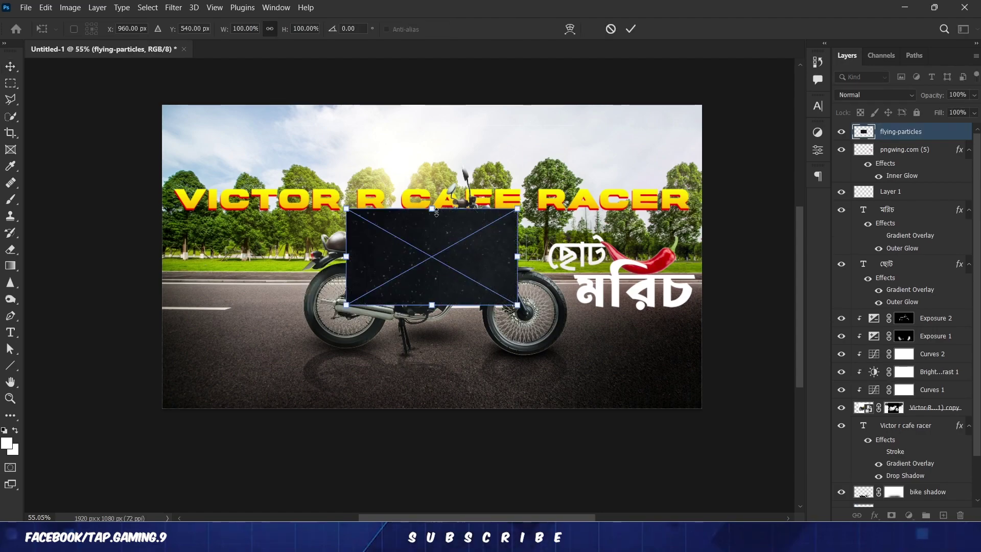
# Resize the placed flying-particles image so it covers the lower-left part of the road.
pyautogui.moveTo(432, 208); pyautogui.dragTo(432, 154)
pyautogui.moveTo(429, 175); pyautogui.dragTo(428, 104)
pyautogui.click(631, 29)
pyautogui.moveTo(700, 105); pyautogui.dragTo(406, 275)
pyautogui.press('Return')
# Compare blend modes such as Screen on the flying-particles layer and set it to Lighten.
pyautogui.click(864, 98)
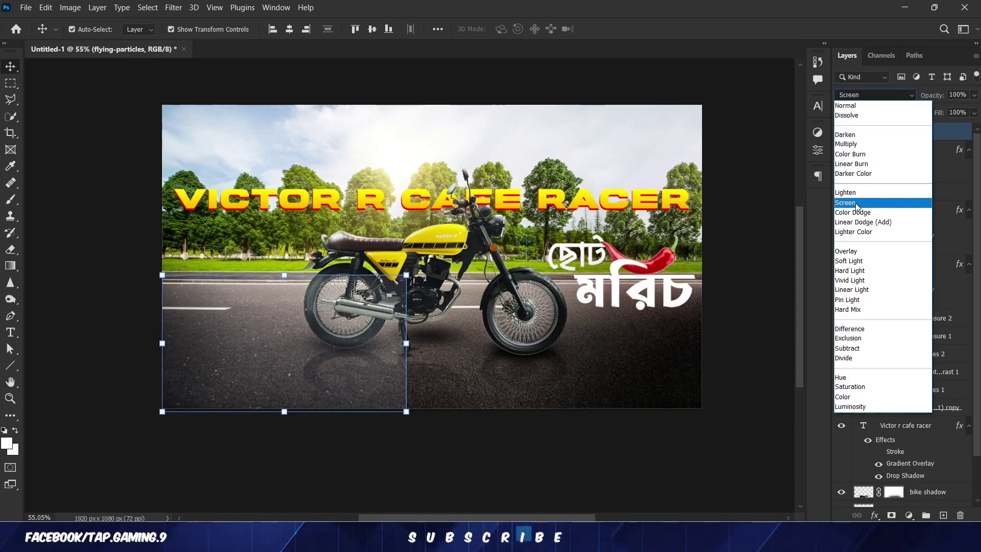
pyautogui.click(856, 204)
pyautogui.click(863, 96)
pyautogui.click(860, 252)
pyautogui.click(867, 97)
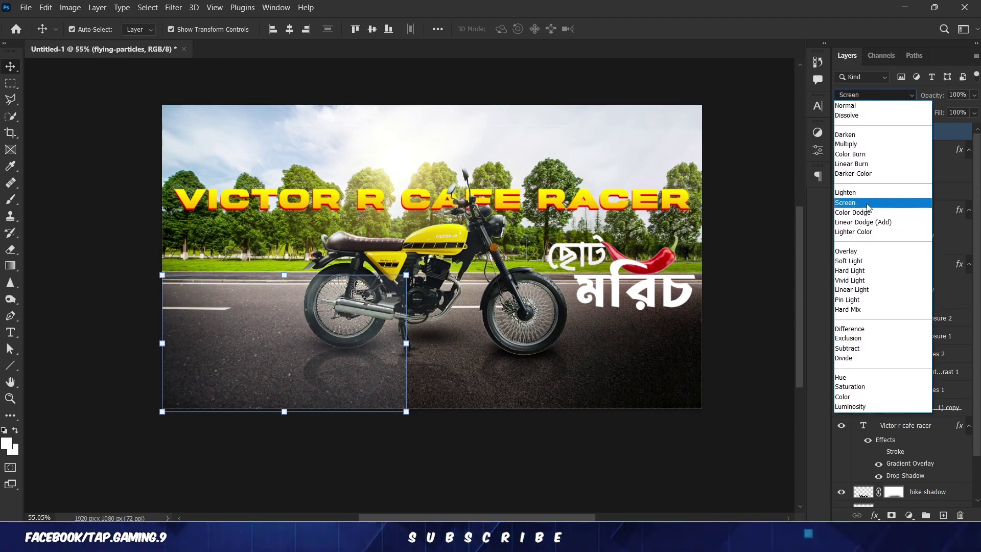
pyautogui.click(847, 192)
# Make two copies of the flying-particles layer and spread them toward the right end of the road.
pyautogui.moveTo(269, 388); pyautogui.dragTo(754, 373)
pyautogui.hotkey('ctrl', 'j')
pyautogui.scroll(-3, 585, 445)
pyautogui.scroll(4, 613, 439)
pyautogui.moveTo(514, 375)
pyautogui.mouseDown()
pyautogui.moveTo(508, 404)
pyautogui.moveTo(516, 360)
pyautogui.moveTo(444, 361)
pyautogui.moveTo(528, 379)
pyautogui.mouseUp()
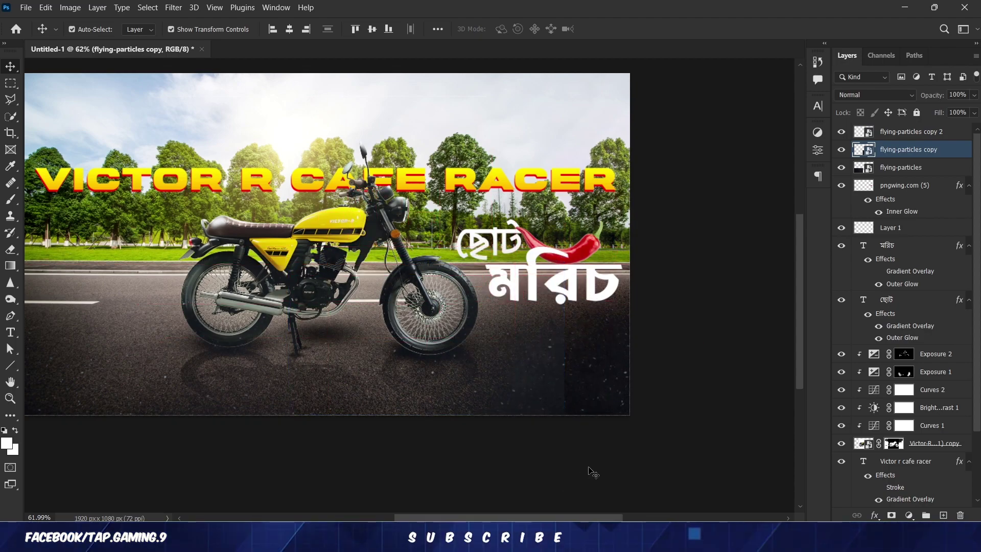
# Rasterize the flying-particles copy, add a layer mask and paint black to blend its hard edge into the road.
pyautogui.scroll(1, 521, 444)
pyautogui.press('b')
pyautogui.click(539, 307)
pyautogui.press('Return')
pyautogui.click(891, 515)
pyautogui.moveTo(446, 378)
pyautogui.mouseDown()
pyautogui.moveTo(511, 383)
pyautogui.moveTo(478, 290)
pyautogui.mouseUp()
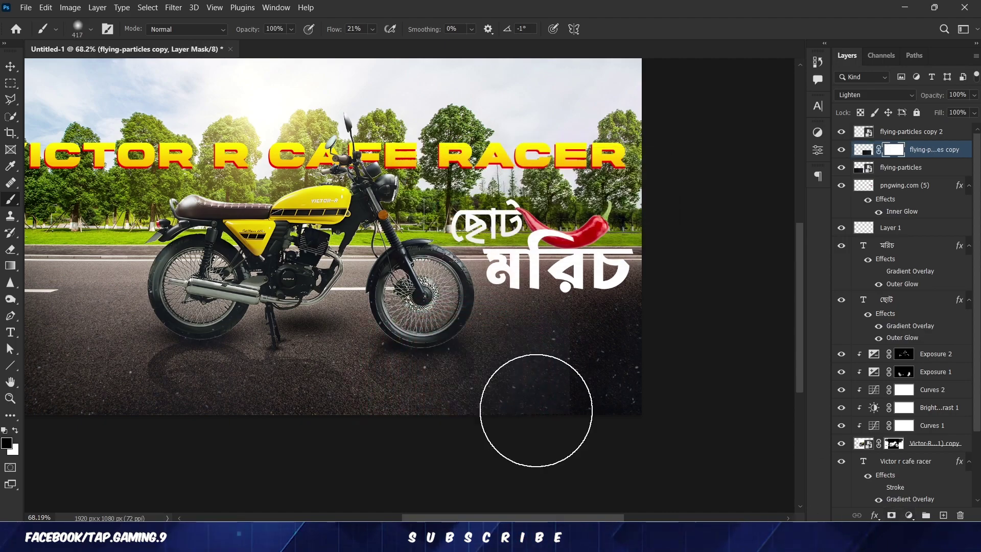
pyautogui.scroll(-4, 646, 426)
pyautogui.scroll(3, 532, 427)
pyautogui.scroll(-3, 625, 407)
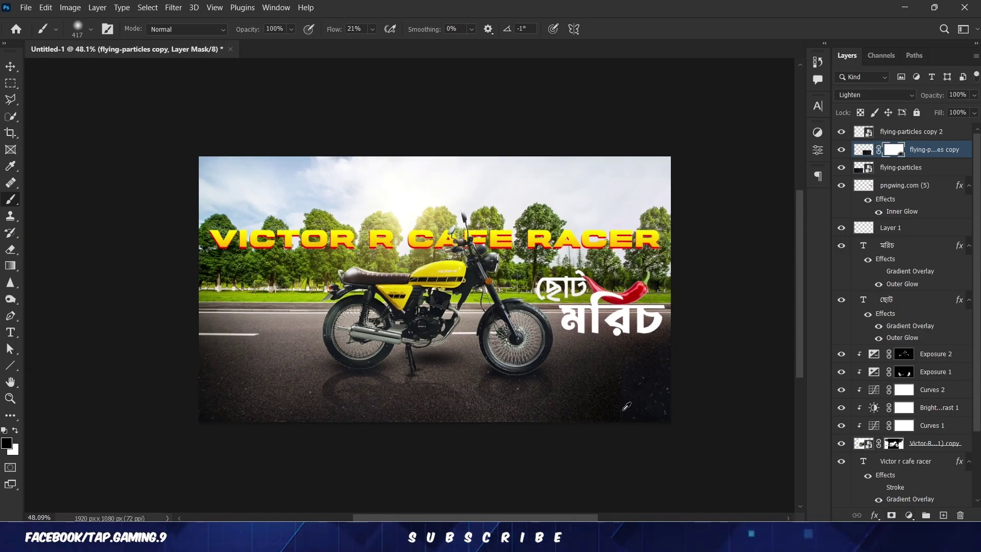
pyautogui.scroll(1, 624, 409)
# Group the three flying-particles layers and name the group perticles.
pyautogui.press('v')
pyautogui.keyDown('ctrl'); pyautogui.click(766, 277); pyautogui.keyUp('ctrl')
pyautogui.click(912, 171)
pyautogui.keyDown('shift'); pyautogui.click(932, 133); pyautogui.keyUp('shift')
pyautogui.hotkey('ctrl', 'g')
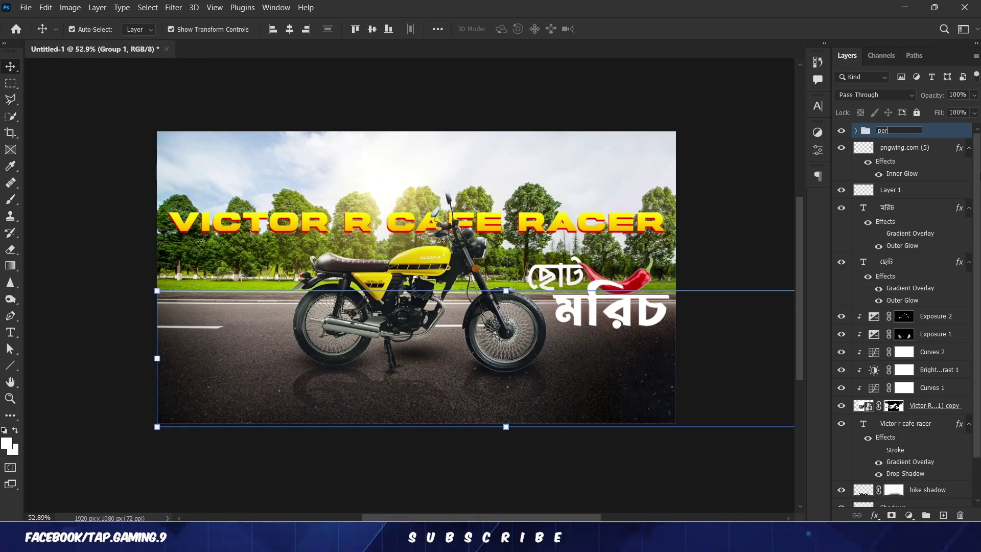
# Try recoloring the perticles group with a clipped Hue/Saturation adjustment at +33 saturation, and delete the adjustment layer.
pyautogui.click(813, 139)
pyautogui.click(682, 177)
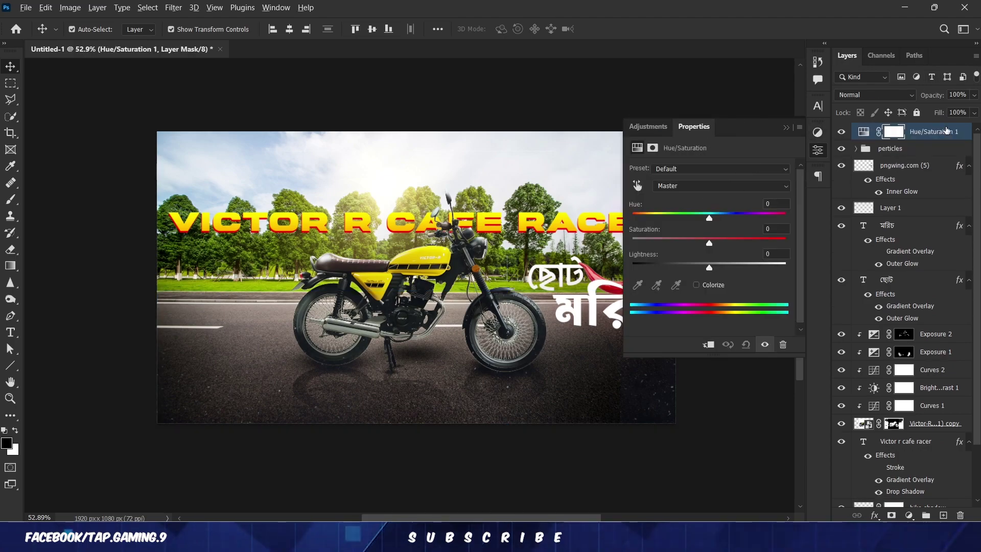
pyautogui.moveTo(709, 218); pyautogui.dragTo(792, 217)
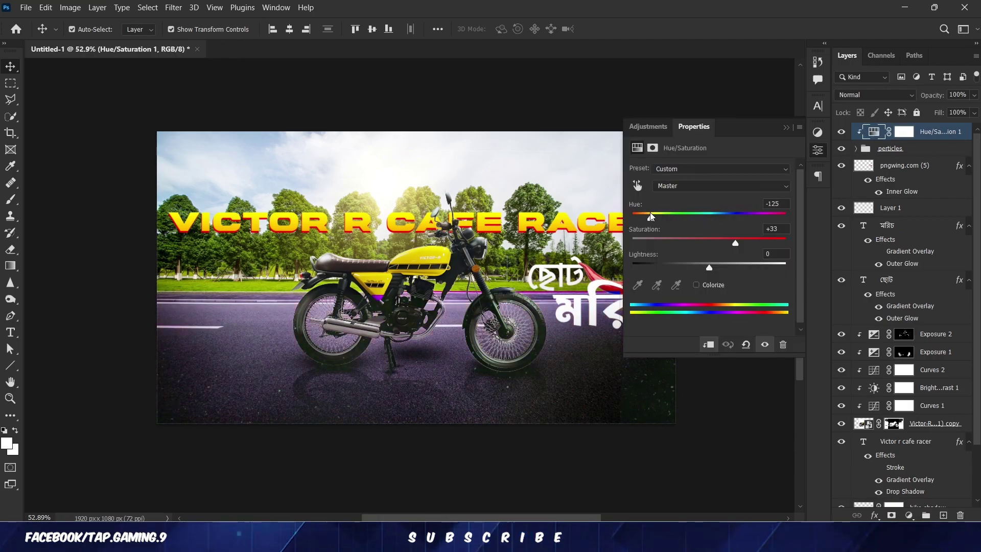
pyautogui.moveTo(650, 216); pyautogui.dragTo(633, 217)
pyautogui.click(786, 128)
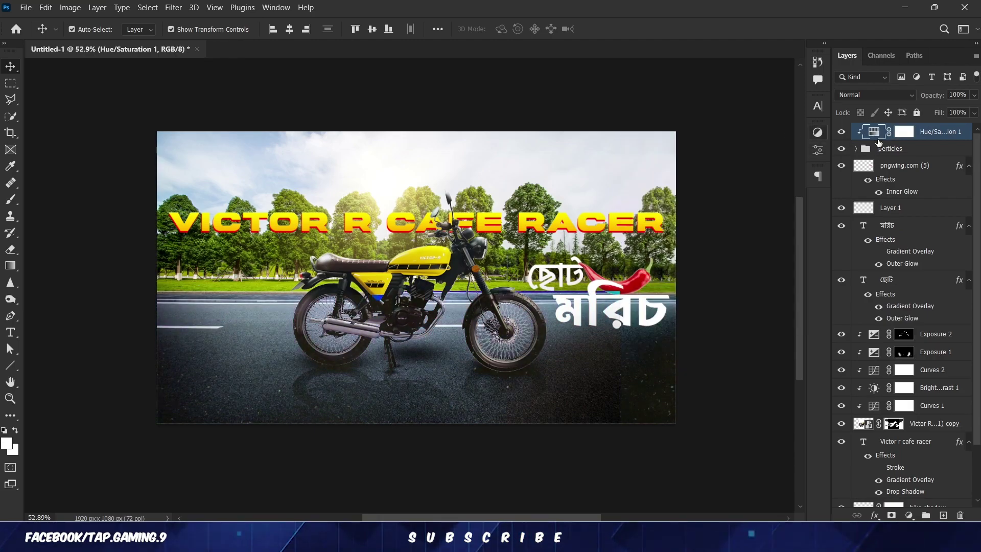
pyautogui.press('Delete')
pyautogui.click(720, 195)
# Change the font of the ছোট text to a bolder Bengali typeface.
pyautogui.scroll(5, 583, 322)
pyautogui.scroll(-7, 532, 379)
pyautogui.scroll(4, 613, 337)
pyautogui.scroll(-2, 704, 299)
pyautogui.scroll(-1, 714, 274)
pyautogui.scroll(1, 710, 274)
pyautogui.click(554, 274)
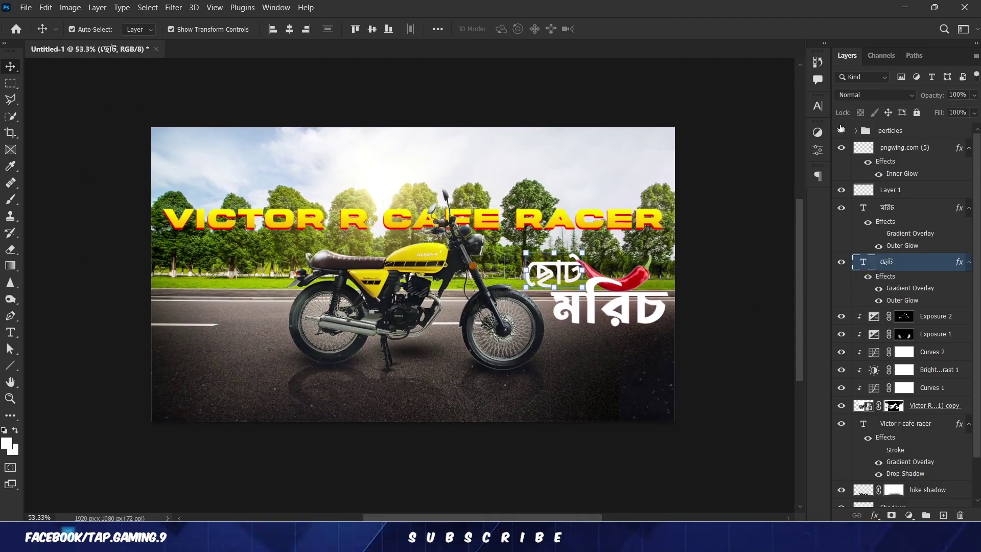
pyautogui.click(818, 106)
pyautogui.click(743, 124)
pyautogui.scroll(-7, 818, 368)
pyautogui.scroll(-20, 829, 392)
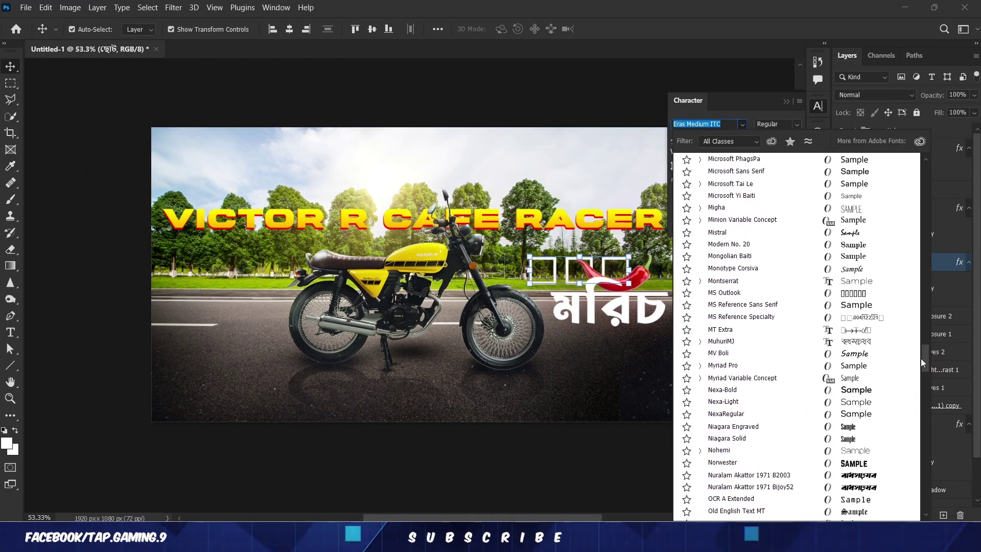
pyautogui.click(794, 233)
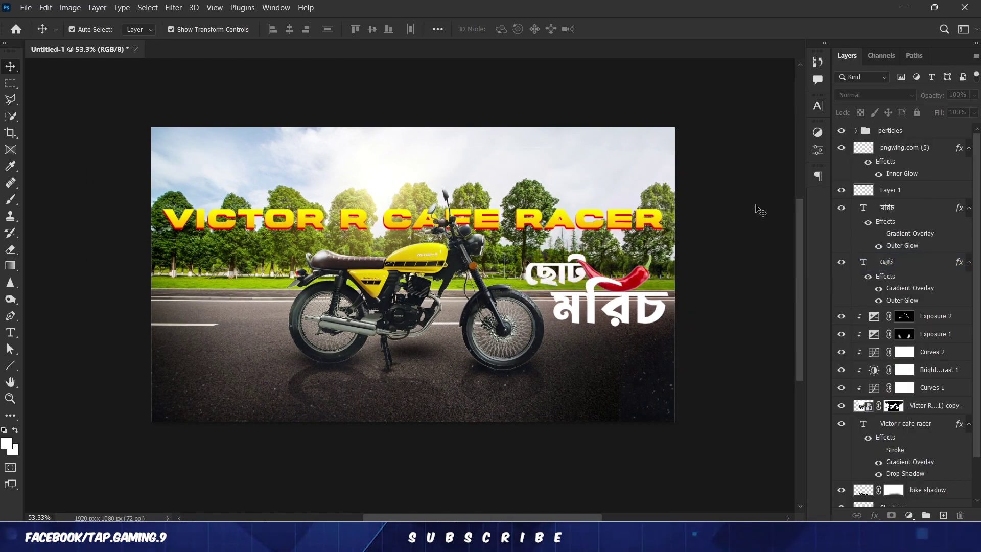
pyautogui.scroll(-1, 753, 283)
pyautogui.scroll(2, 754, 305)
pyautogui.click(651, 493)
pyautogui.scroll(-2, 651, 498)
pyautogui.moveTo(652, 501); pyautogui.dragTo(626, 437)
pyautogui.scroll(-1, 635, 466)
pyautogui.scroll(2, 645, 435)
pyautogui.scroll(-1, 578, 449)
pyautogui.scroll(1, 570, 452)
pyautogui.moveTo(573, 455); pyautogui.dragTo(548, 434)
# Nudge the VICTOR R CAFE RACER title upward slightly above the motorcycle.
pyautogui.click(675, 198)
pyautogui.hotkey('shift', 'Up')
pyautogui.hotkey('shift', 'Up')
pyautogui.hotkey('shift', 'Up')
pyautogui.hotkey('shift', 'Up')
pyautogui.click(752, 337)
pyautogui.click(603, 452)
pyautogui.moveTo(599, 458); pyautogui.dragTo(538, 430)
pyautogui.scroll(1, 562, 429)
pyautogui.scroll(-10, 532, 445)
pyautogui.scroll(10, 532, 444)
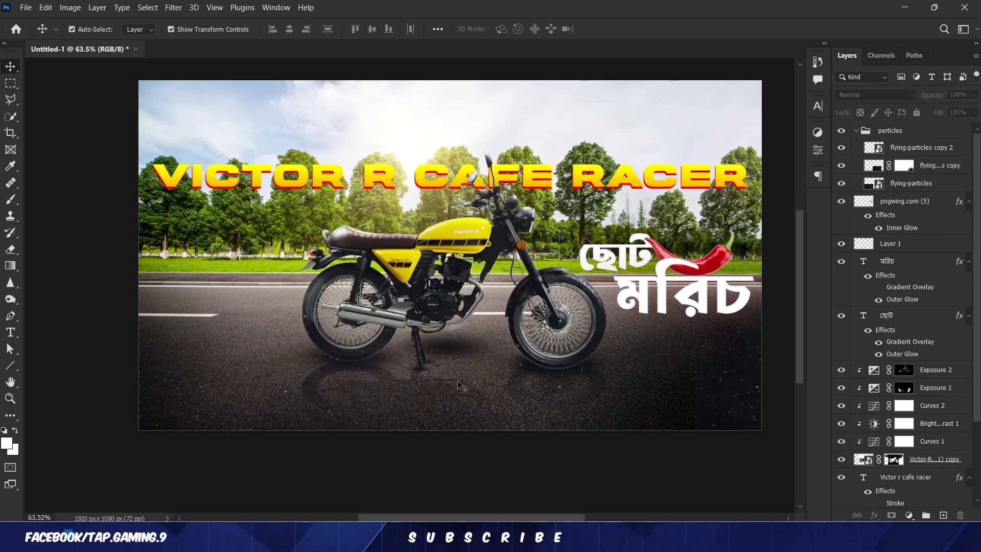
# Collapse the perticles group and add an Inner Bevel with 1% depth and 5 px size to the মরিচ layer.
pyautogui.click(854, 132)
pyautogui.doubleClick(915, 238)
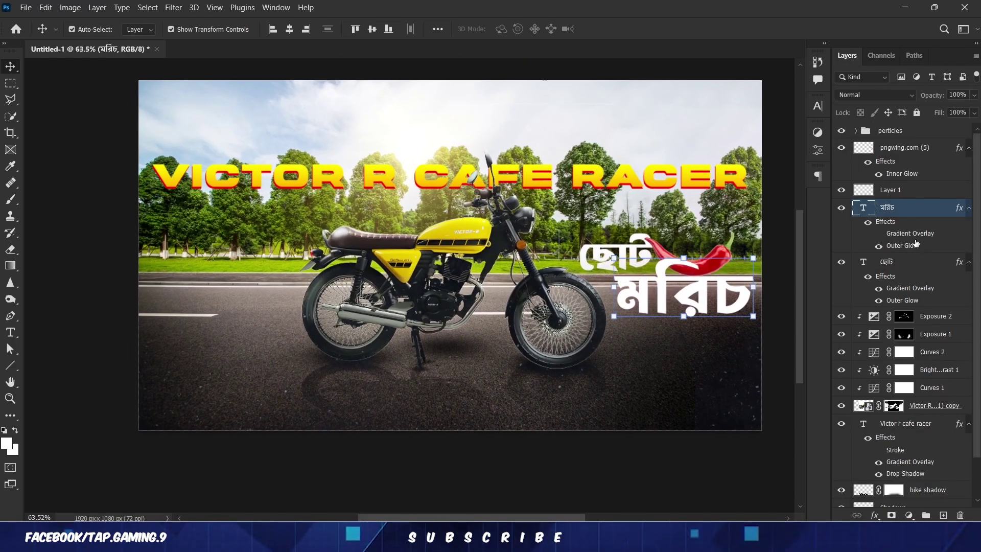
pyautogui.moveTo(463, 271); pyautogui.dragTo(330, 276)
pyautogui.click(494, 307)
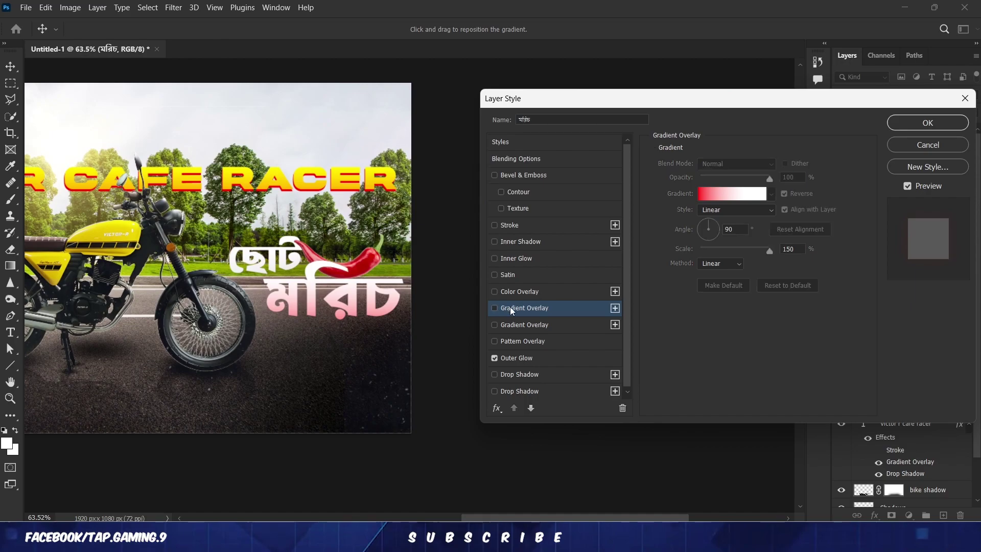
pyautogui.click(497, 176)
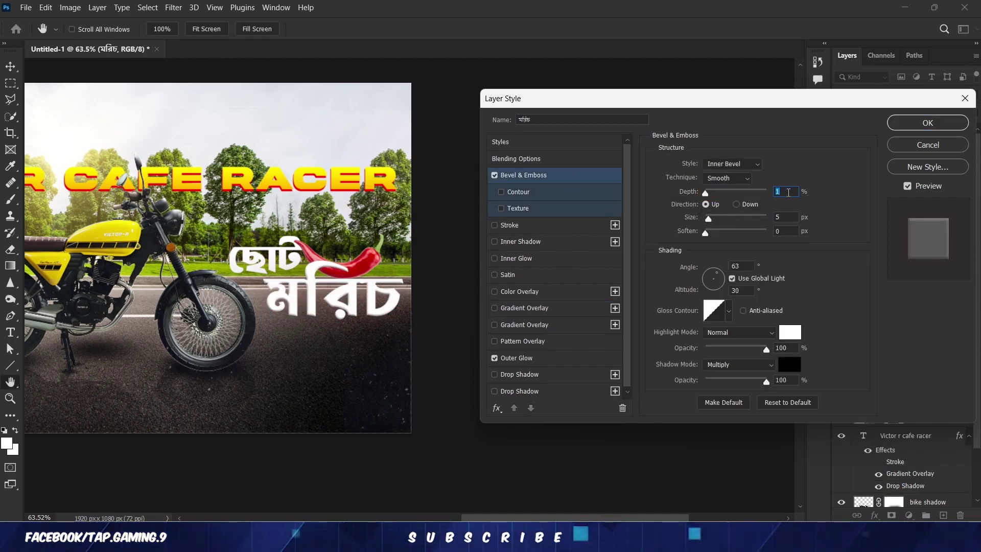
pyautogui.click(928, 123)
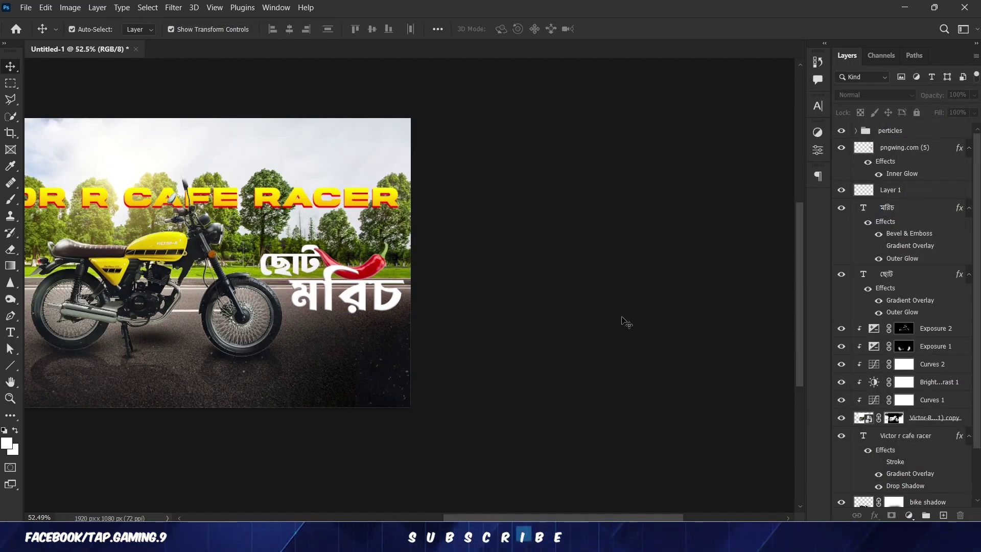
# Reduce the height of the white patch on Layer 1 to about 13 px to match the মরিচ headline stroke.
pyautogui.scroll(10, 624, 322)
pyautogui.scroll(3, 485, 305)
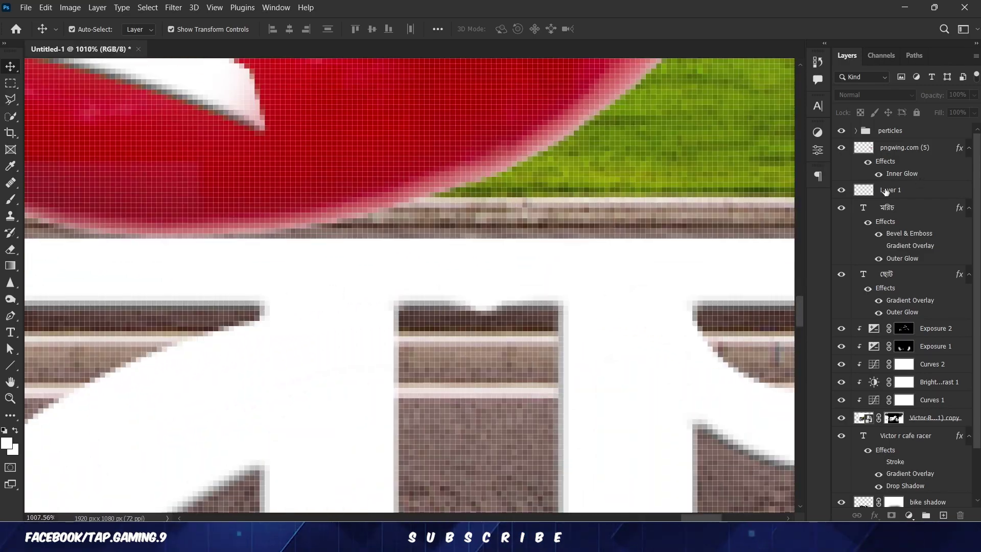
pyautogui.click(495, 313)
pyautogui.moveTo(496, 313); pyautogui.dragTo(498, 309)
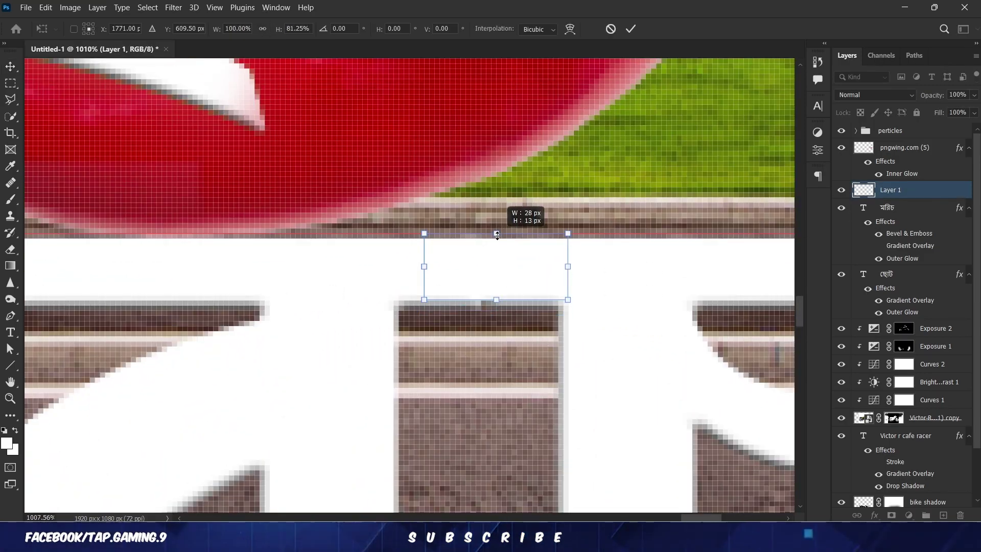
pyautogui.moveTo(497, 236); pyautogui.dragTo(498, 235)
pyautogui.press('Return')
pyautogui.hotkey('ctrl', '0')
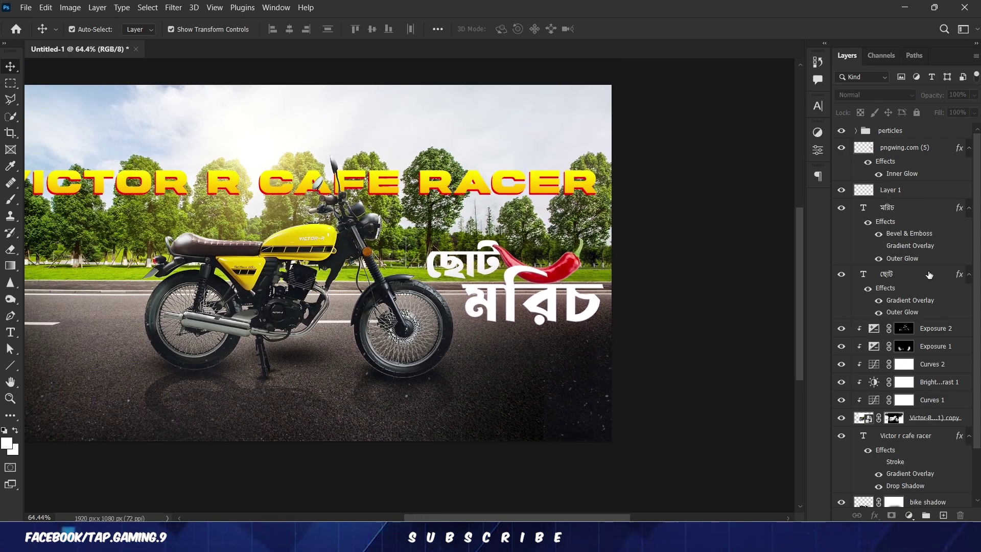
# Add Bevel & Emboss to the ছোট text layer.
pyautogui.click(916, 292)
pyautogui.doubleClick(915, 296)
pyautogui.click(585, 158)
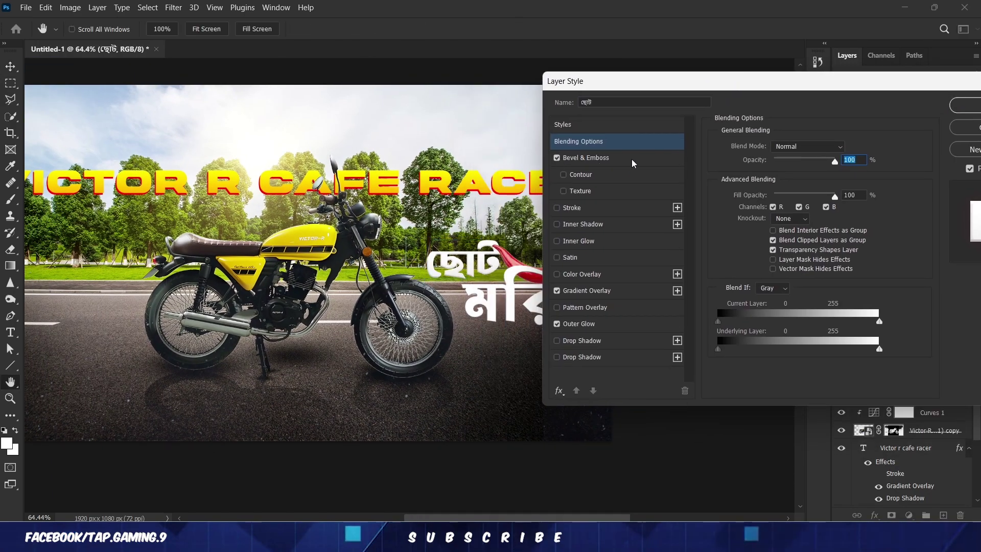
pyautogui.moveTo(870, 82); pyautogui.dragTo(817, 81)
pyautogui.click(937, 104)
pyautogui.click(736, 230)
# Stamp all visible layers into a new layer above the perticles group and open it in the Camera Raw Filter.
pyautogui.moveTo(736, 230); pyautogui.dragTo(820, 204)
pyautogui.scroll(-1, 781, 248)
pyautogui.moveTo(781, 249); pyautogui.dragTo(719, 271)
pyautogui.scroll(1, 713, 259)
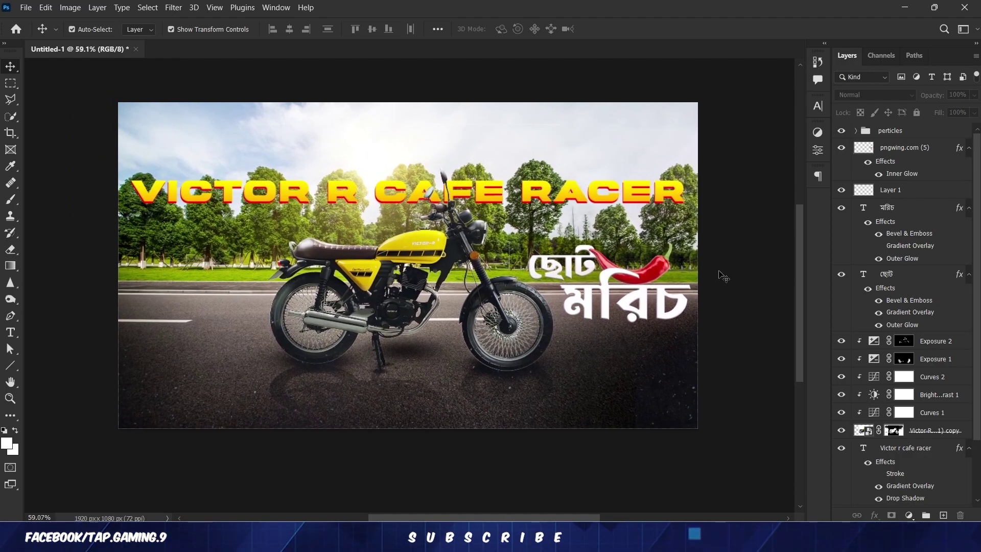
pyautogui.click(914, 132)
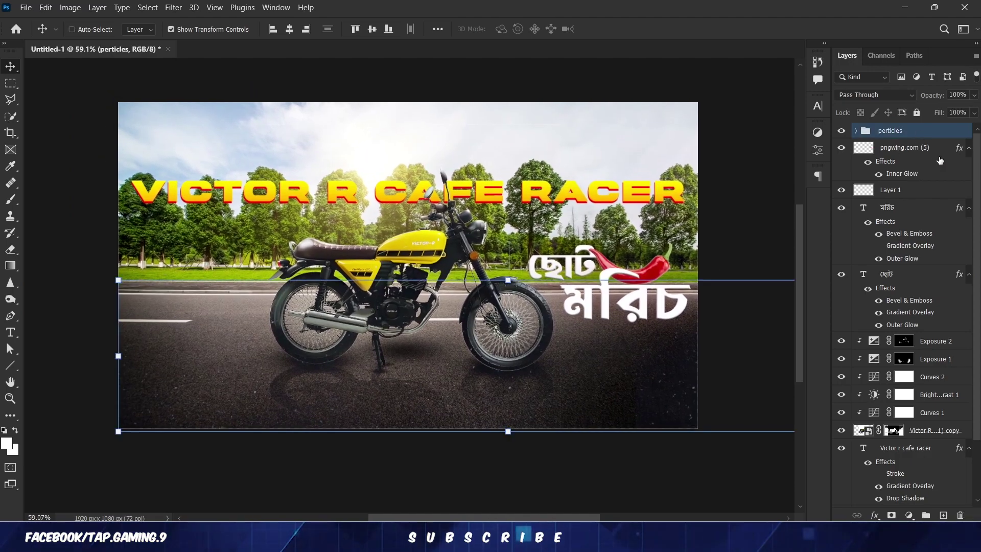
pyautogui.hotkey('ctrl', 'shift', 'alt', 'e')
pyautogui.click(173, 7)
pyautogui.click(205, 96)
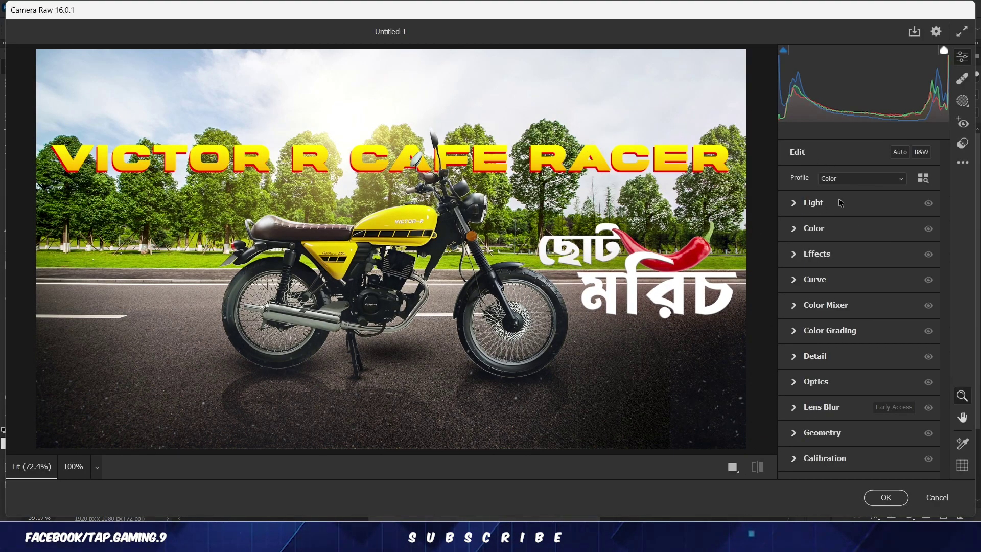
# Set exposure to +0.24, contrast +10, highlights -1, shadows +6, whites +4 and blacks -3 in the Light adjustments.
pyautogui.click(838, 200)
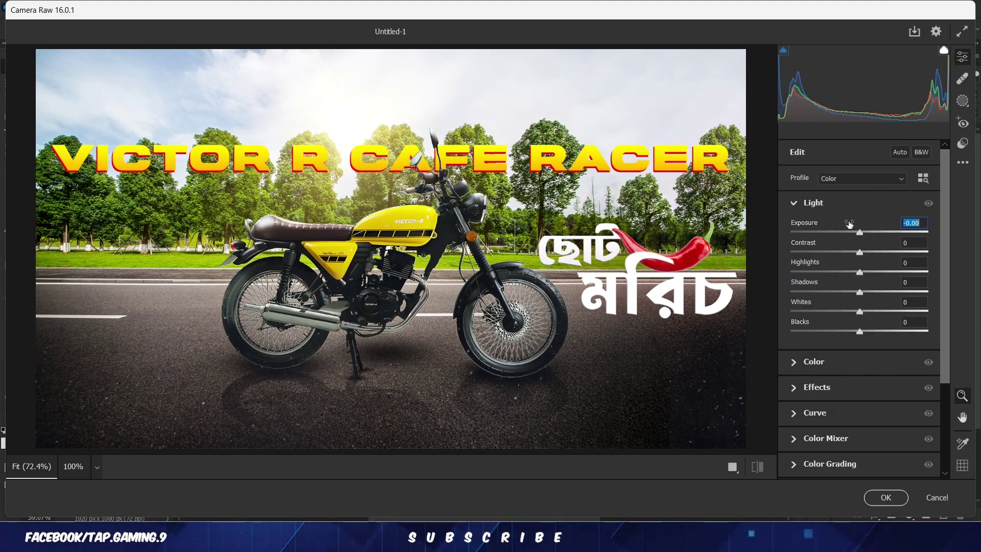
pyautogui.moveTo(850, 224); pyautogui.dragTo(852, 221)
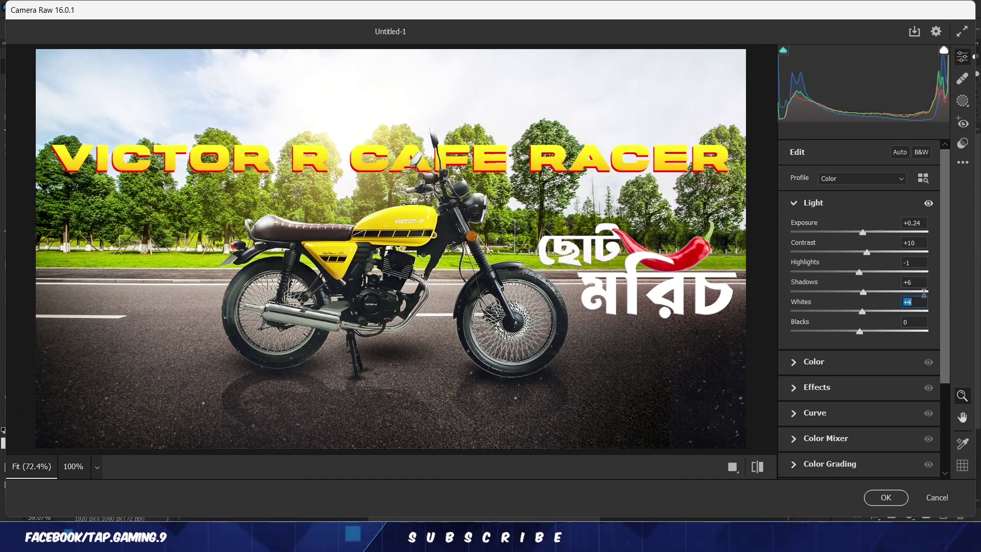
pyautogui.scroll(-3, 931, 314)
pyautogui.moveTo(842, 235); pyautogui.dragTo(837, 226)
pyautogui.moveTo(946, 238); pyautogui.dragTo(945, 257)
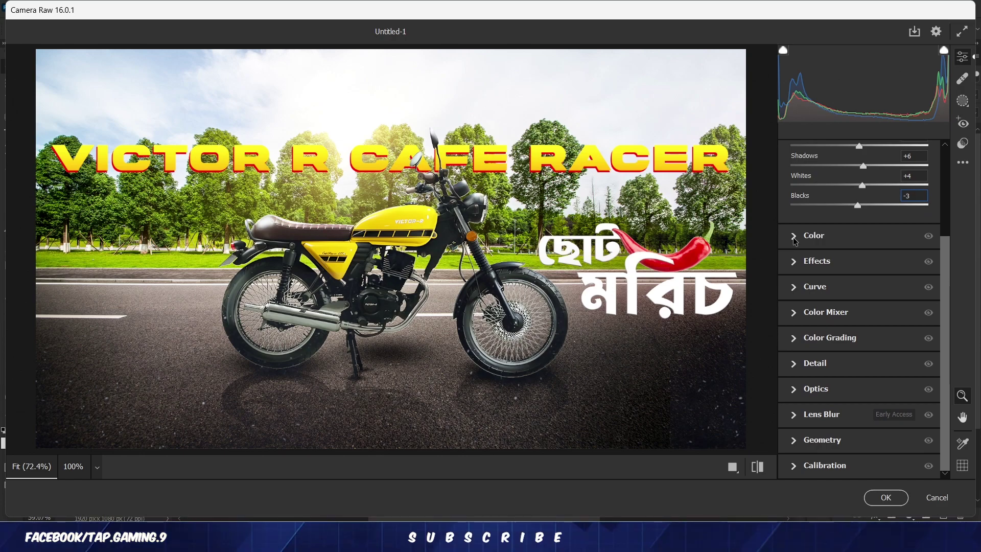
# Set the color temperature and tint to +2 each, and raise the texture effect to +5 and clarity to +7.
pyautogui.click(848, 235)
pyautogui.moveTo(846, 193); pyautogui.dragTo(848, 218)
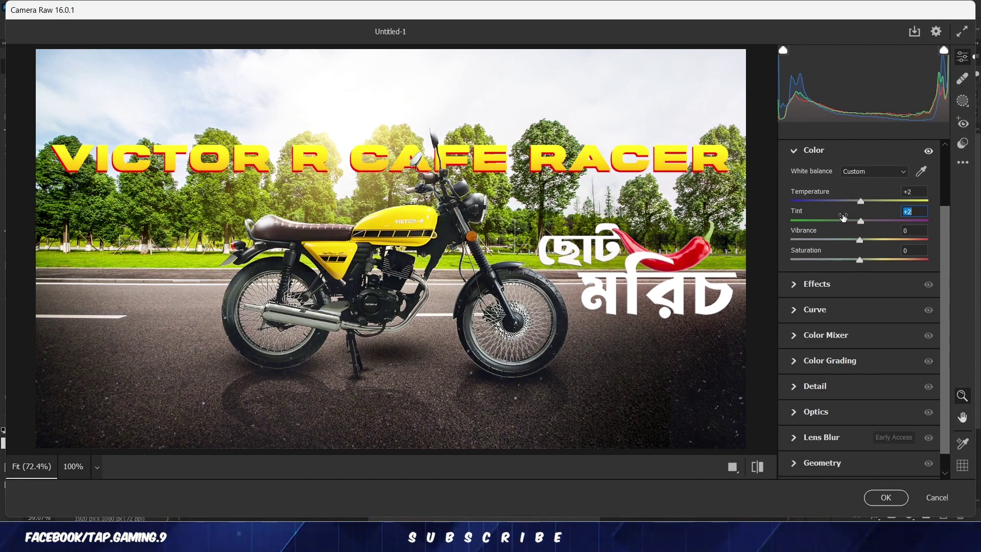
pyautogui.moveTo(945, 290); pyautogui.dragTo(945, 309)
pyautogui.click(797, 262)
pyautogui.moveTo(945, 256); pyautogui.dragTo(945, 306)
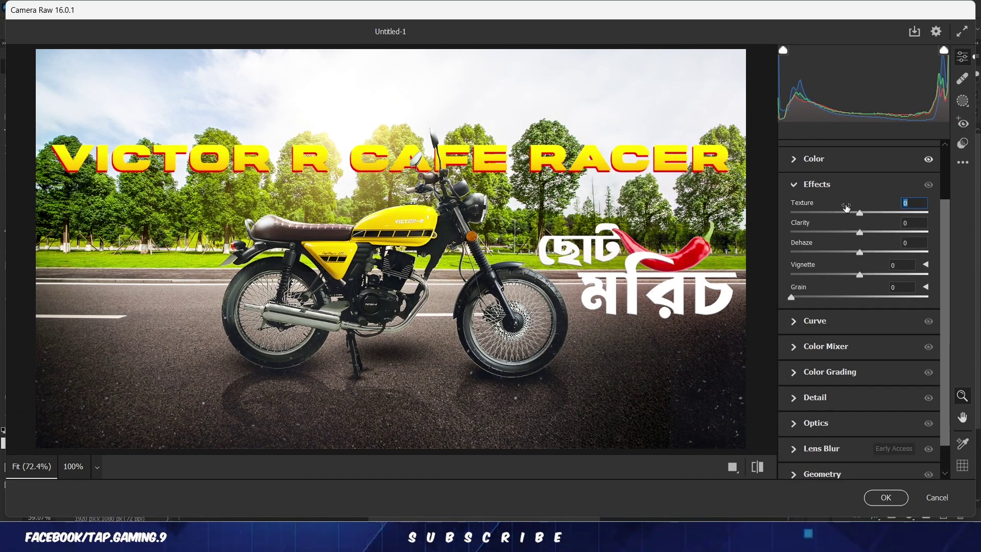
pyautogui.scroll(-1, 942, 284)
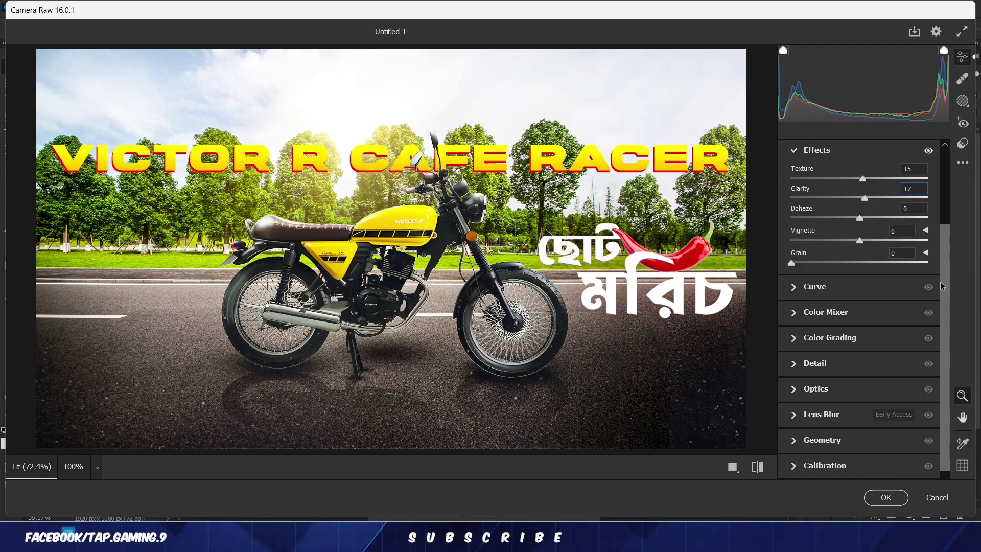
# Adjust the color grading, set the Reds luminance to -20 in the Color Mixer, and apply the Camera Raw filter.
pyautogui.scroll(3, 943, 285)
pyautogui.scroll(-3, 843, 358)
pyautogui.click(815, 363)
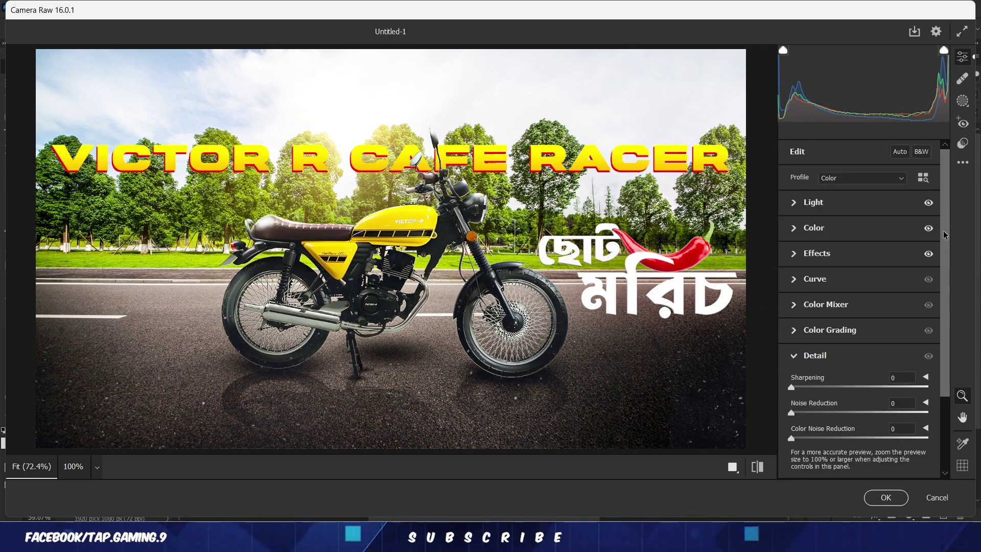
pyautogui.click(830, 321)
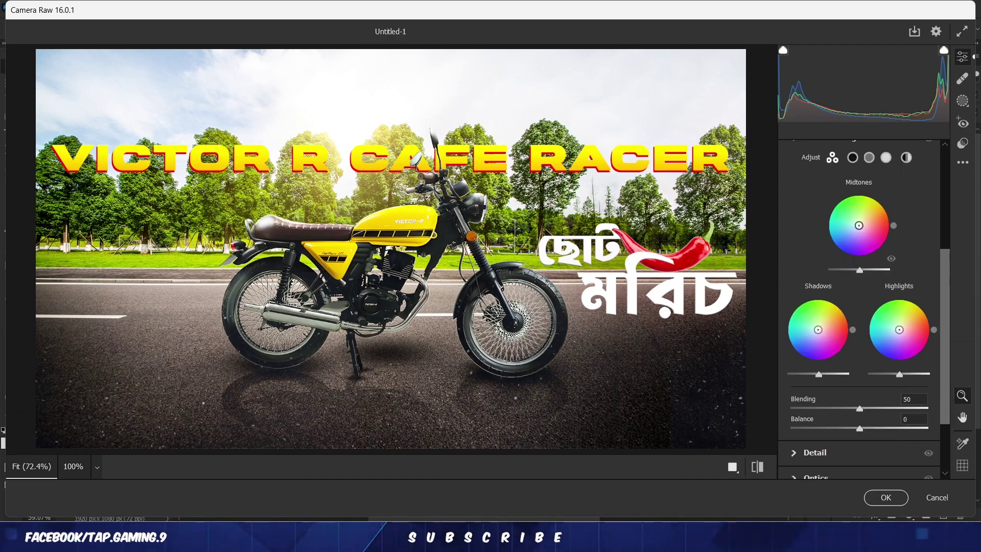
pyautogui.scroll(3, 860, 225)
pyautogui.click(825, 198)
pyautogui.moveTo(847, 241); pyautogui.dragTo(843, 241)
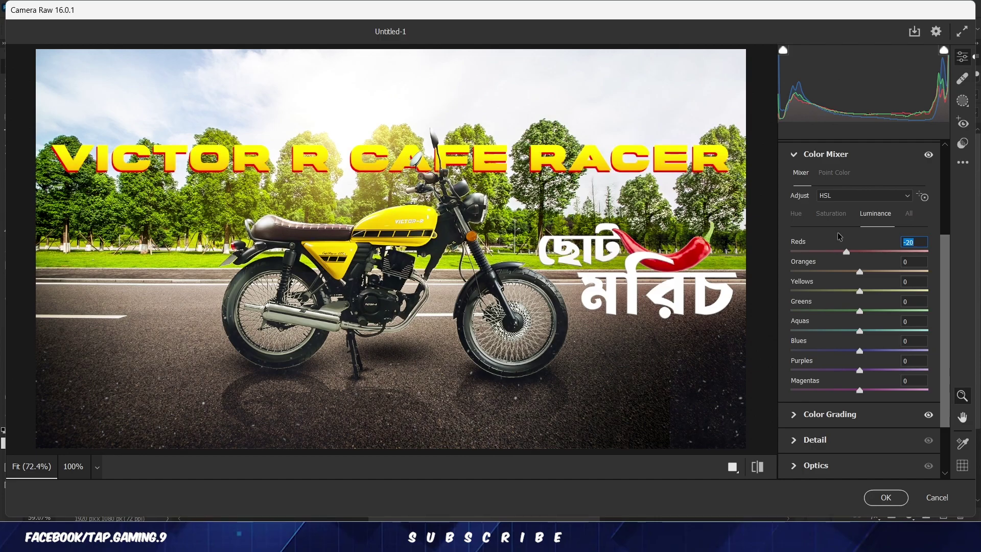
pyautogui.click(886, 497)
pyautogui.click(729, 290)
pyautogui.scroll(1, 728, 290)
pyautogui.scroll(-1, 728, 290)
pyautogui.click(541, 206)
pyautogui.press('Return')
# Export the poster for web as a quality-100 JPEG on the Desktop, named with the person's name followed by "Thumb 03".
pyautogui.hotkey('ctrl', 'alt', 'shift', 's')
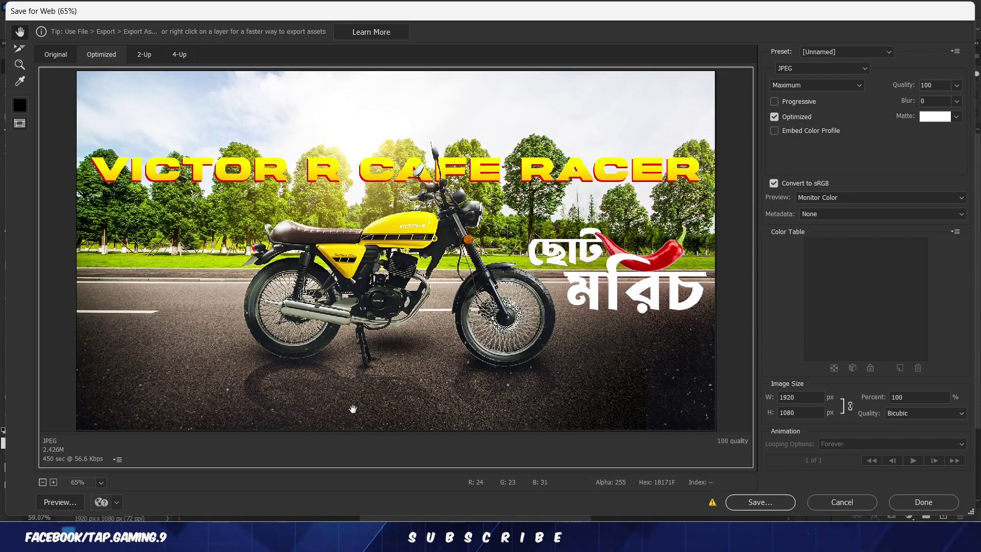
pyautogui.click(760, 501)
pyautogui.write('Tanay Thumb 03')
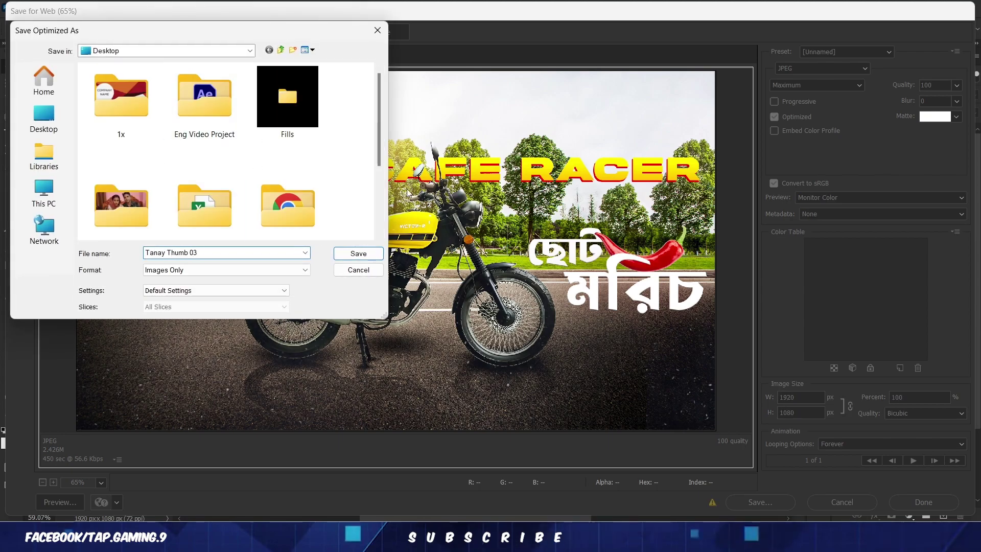
pyautogui.press('Return')
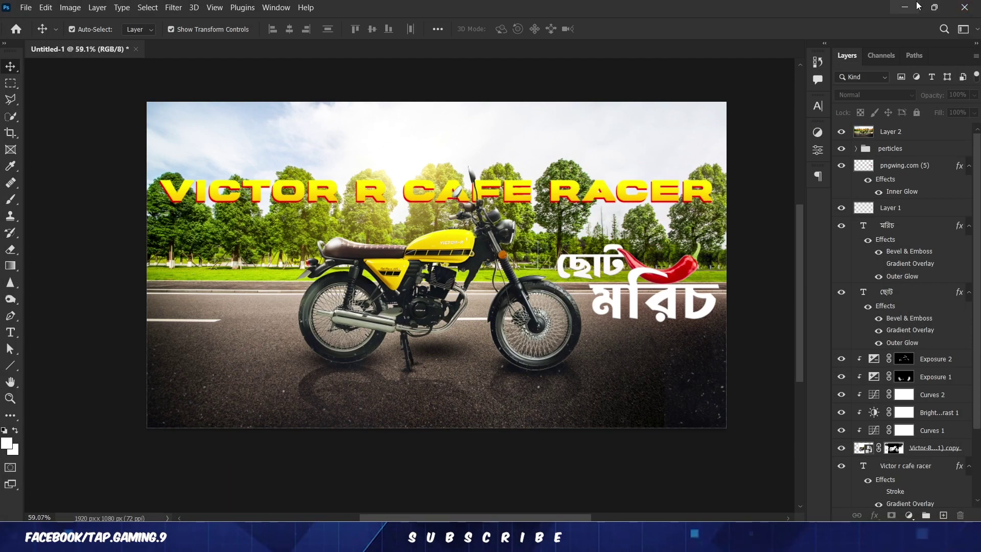